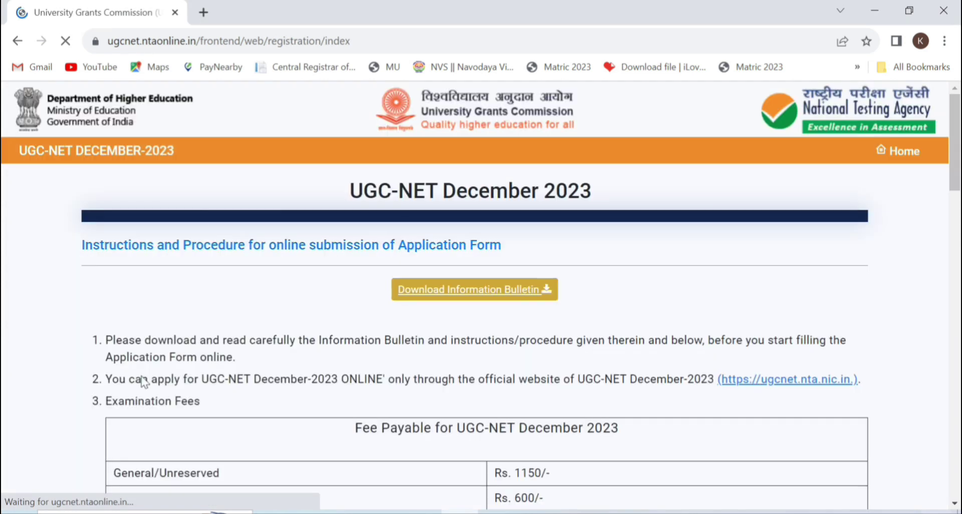
Accept the December 2023 instructions declaration and proceed to the Personal Details registration form
scroll(181, 247, down, 4)
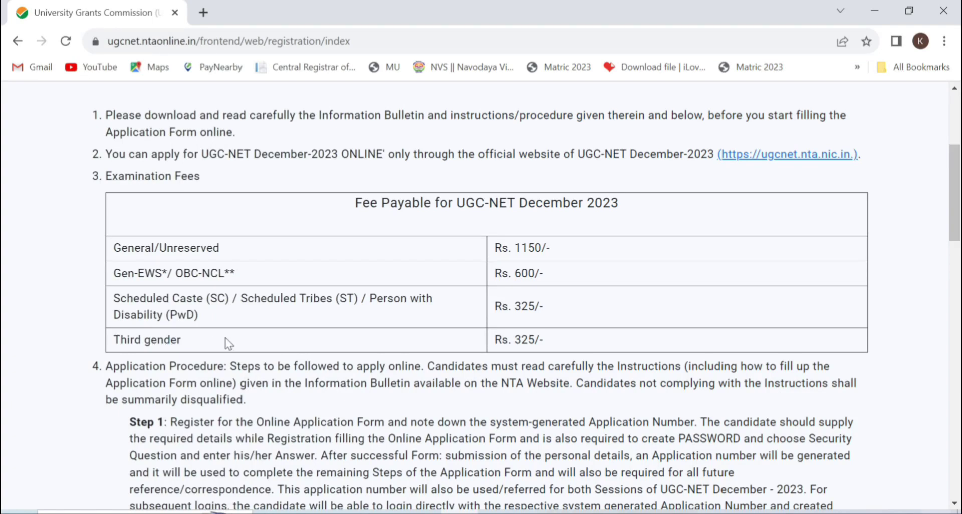
scroll(420, 362, down, 20)
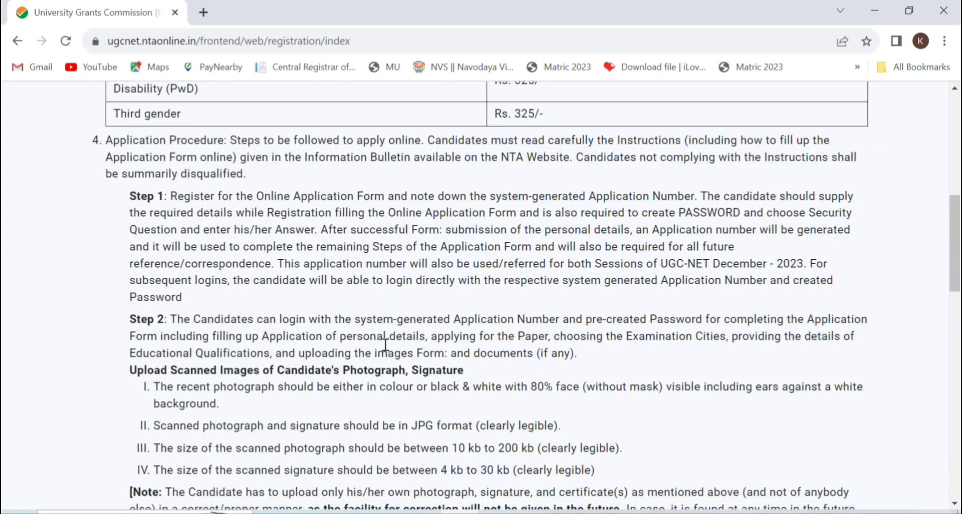
scroll(220, 316, down, 1)
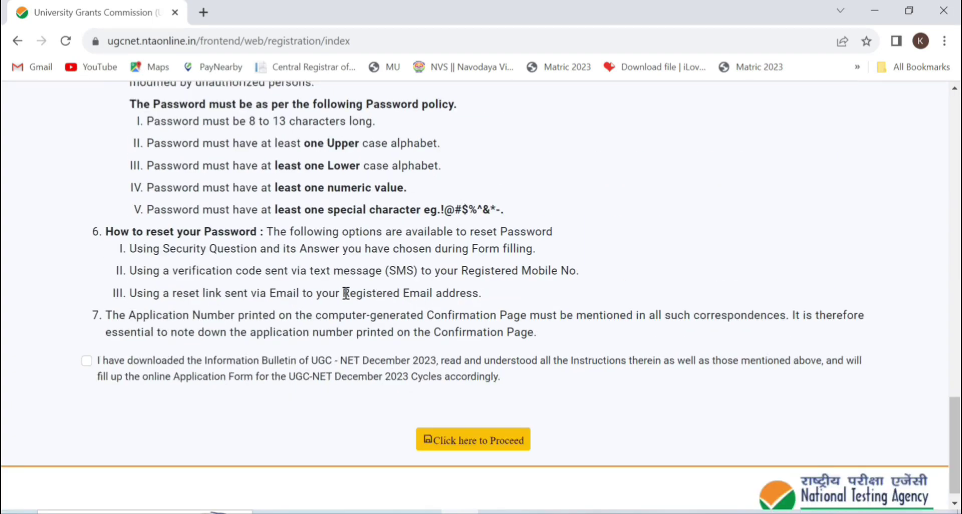
click(89, 361)
click(496, 439)
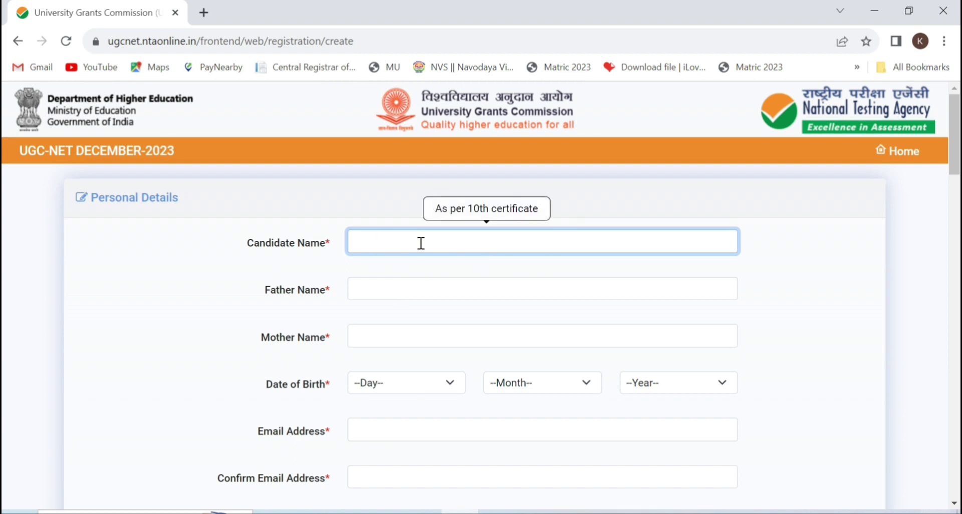
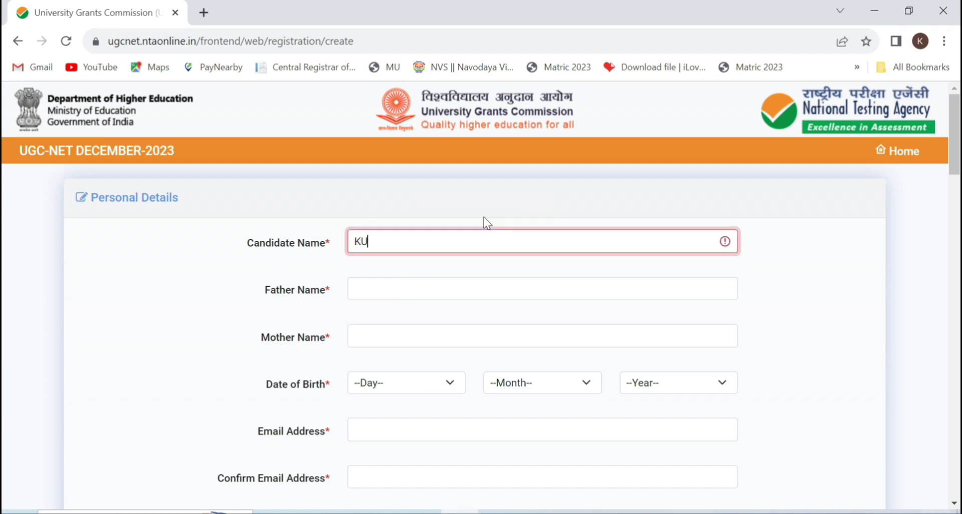
Enter the candidate's, father's and mother's full names
click(417, 283)
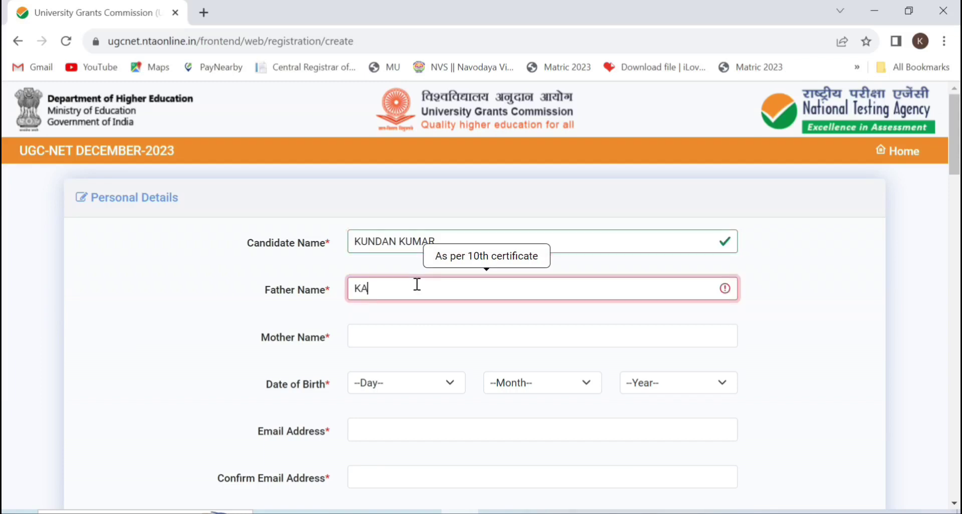
click(398, 340)
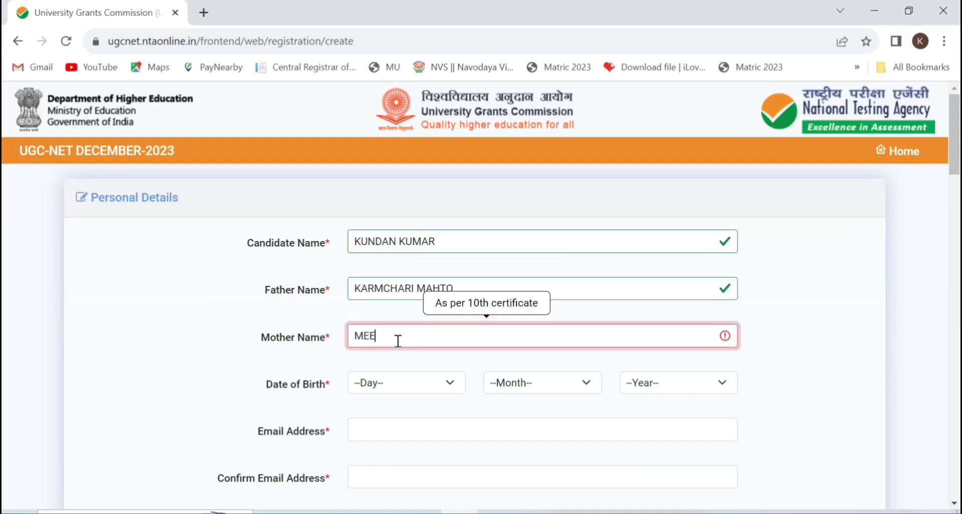
click(391, 383)
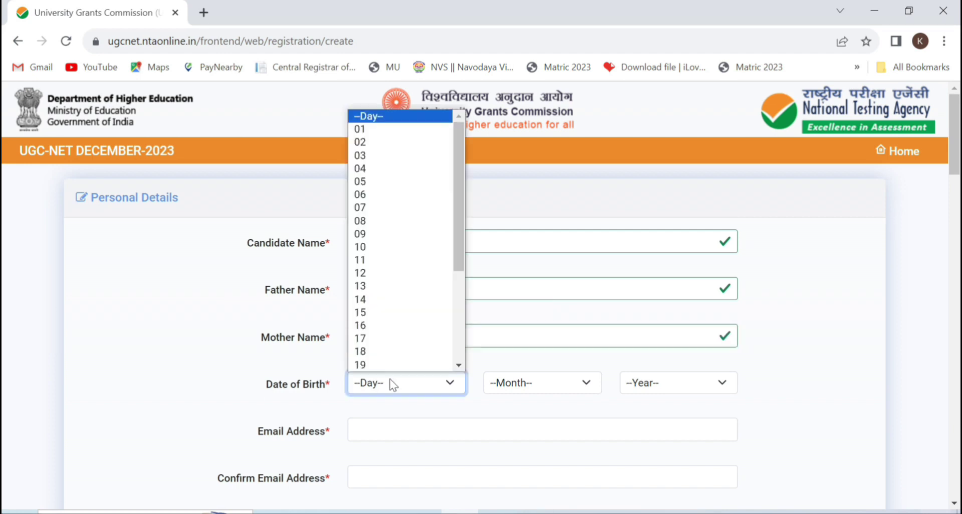
click(383, 258)
click(540, 380)
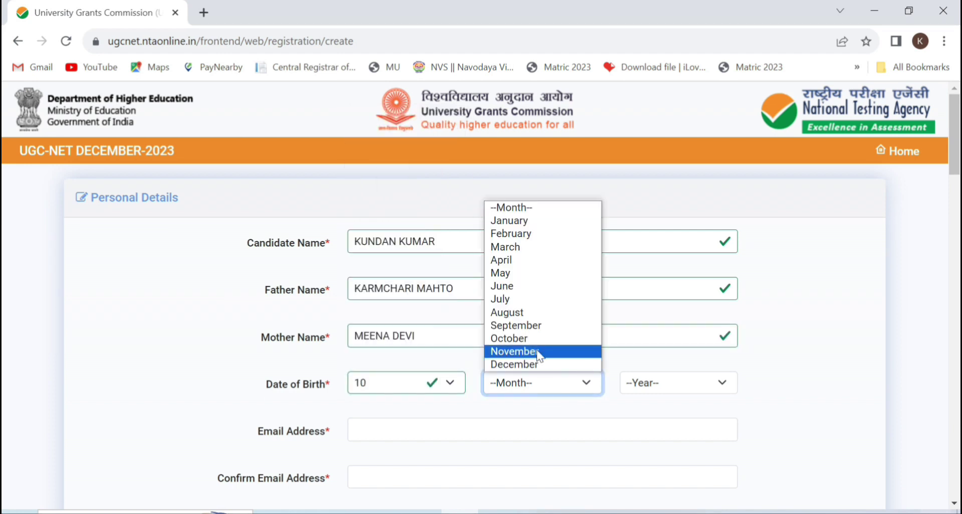
click(524, 325)
click(661, 381)
scroll(663, 302, down, 8)
scroll(663, 302, down, 5)
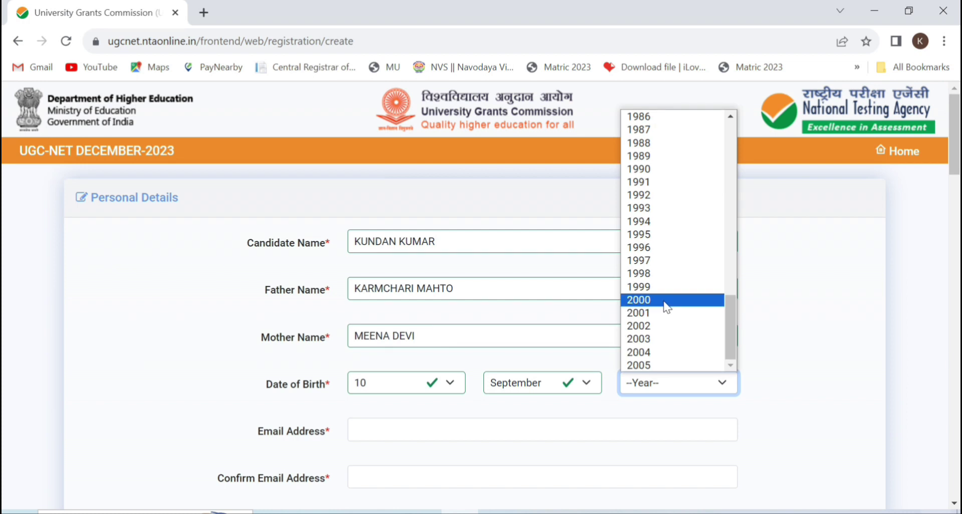
click(651, 291)
Fill in the candidate's e-mail and its confirmation, and set gender to Male
scroll(399, 318, down, 4)
click(384, 205)
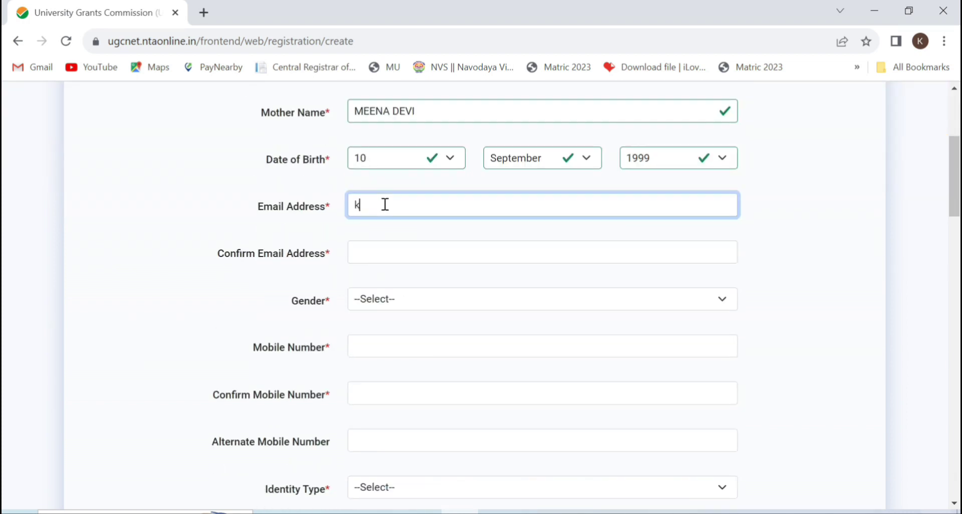
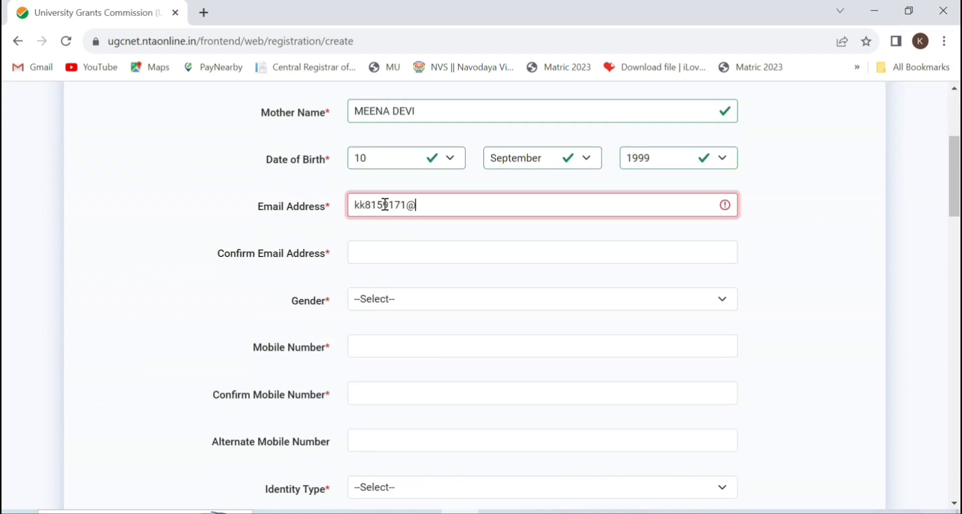
click(374, 245)
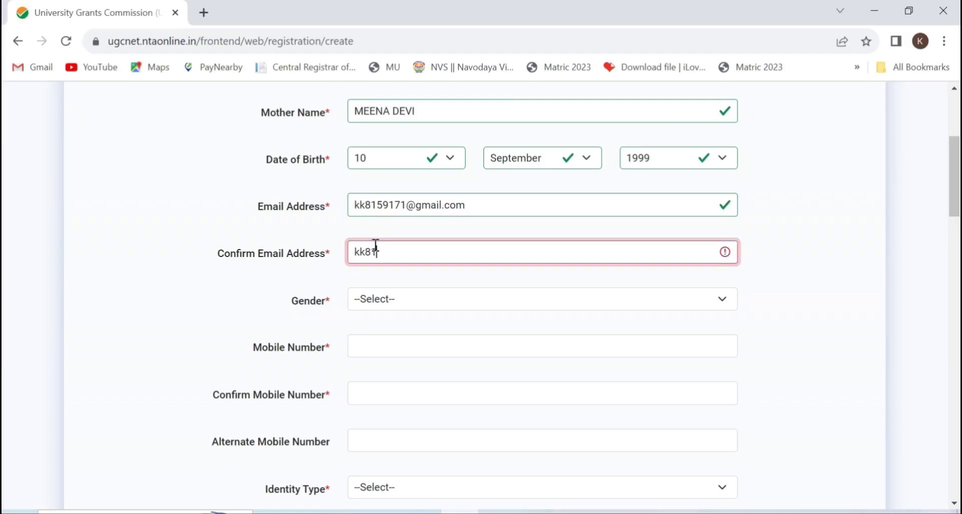
click(412, 296)
click(375, 330)
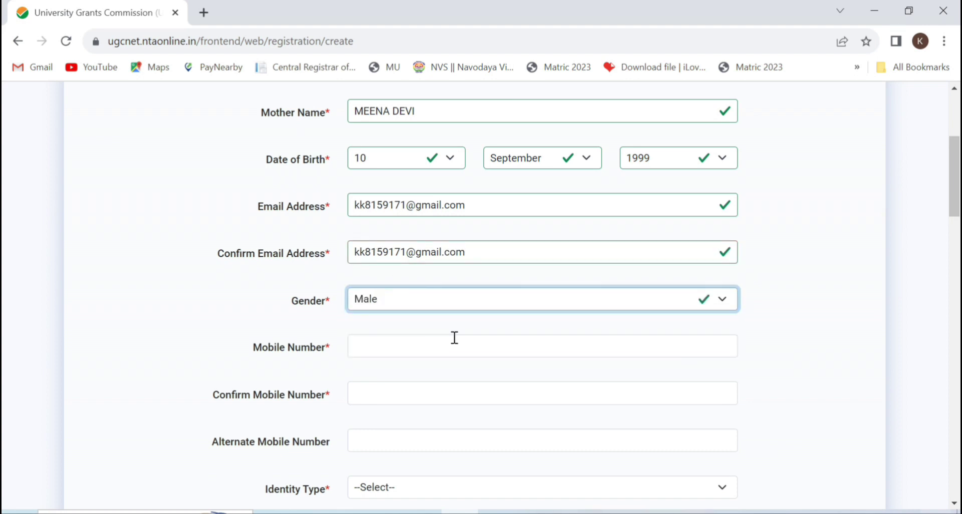
Enter the candidate's mobile number and its confirmation
scroll(453, 337, down, 1)
click(374, 270)
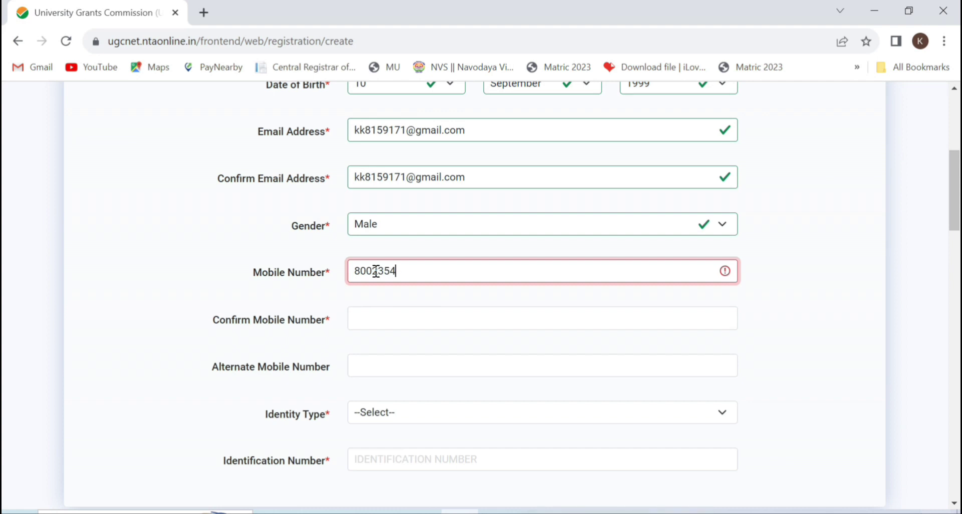
scroll(400, 300, down, 1)
click(386, 245)
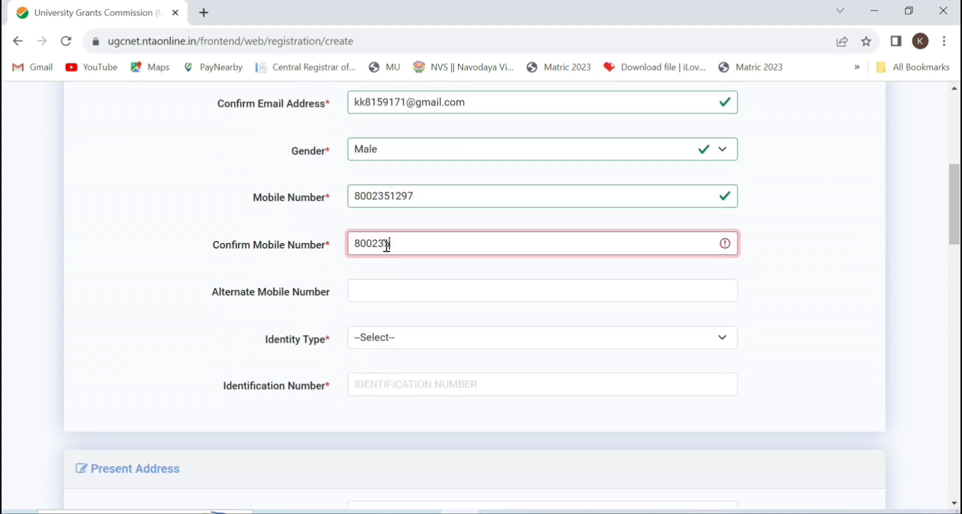
click(408, 284)
scroll(333, 251, down, 1)
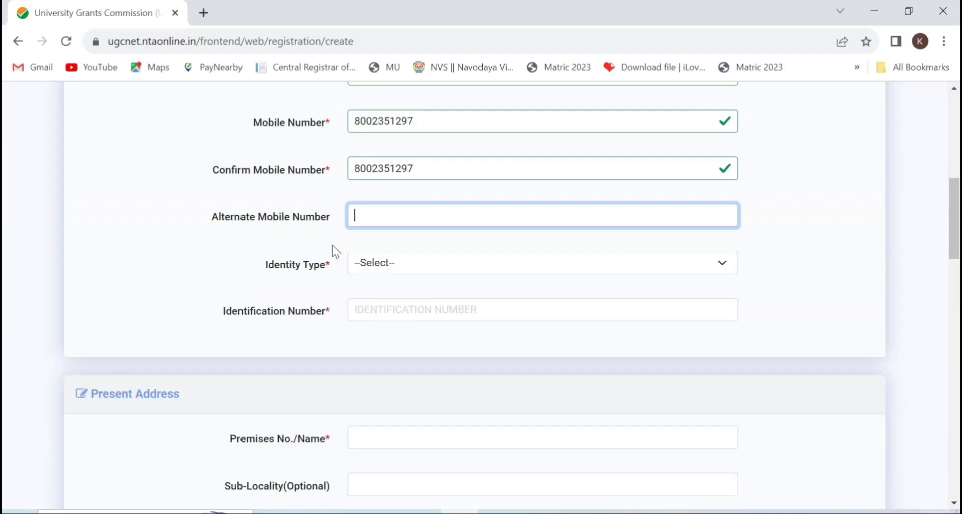
Choose PAN CARD as the identity type and enter the card number
click(408, 267)
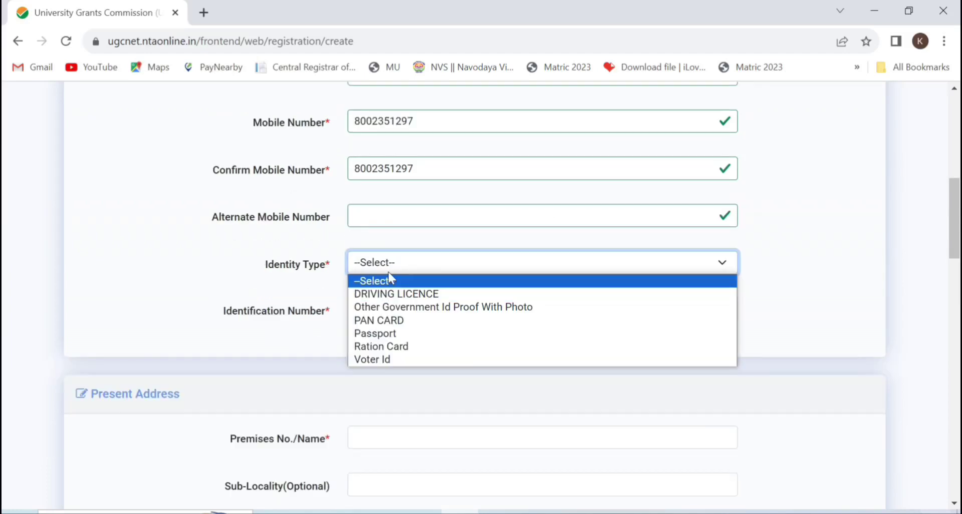
click(441, 320)
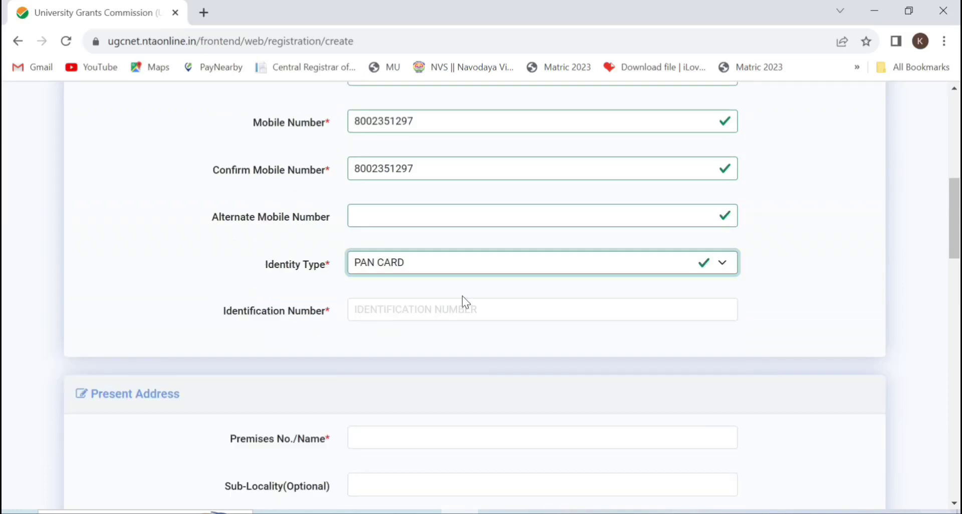
click(418, 312)
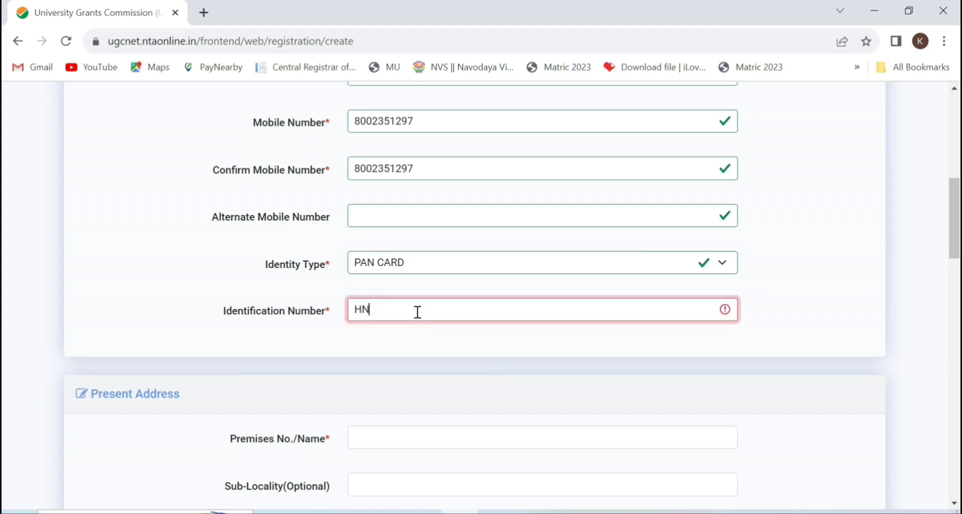
Fill in the present address premises, sub-locality and locality fields
scroll(494, 214, down, 6)
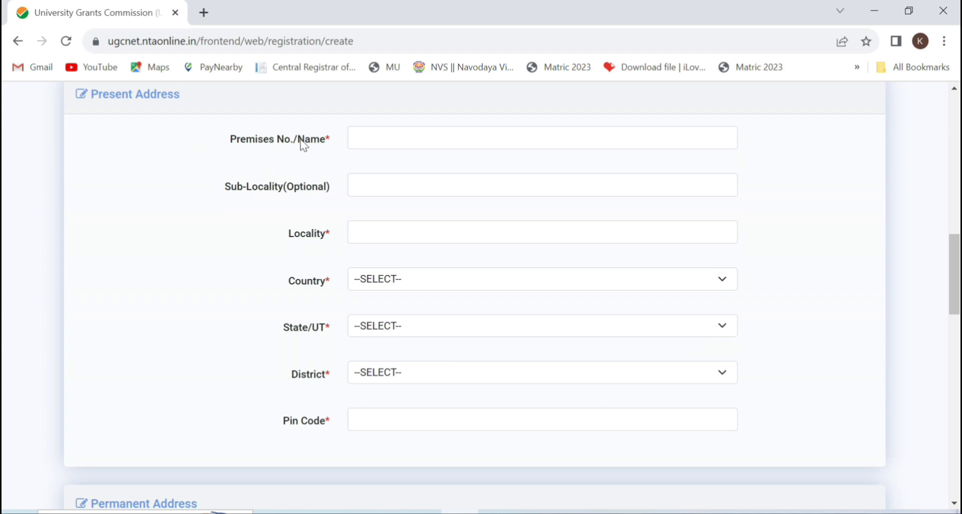
scroll(98, 191, up, 2)
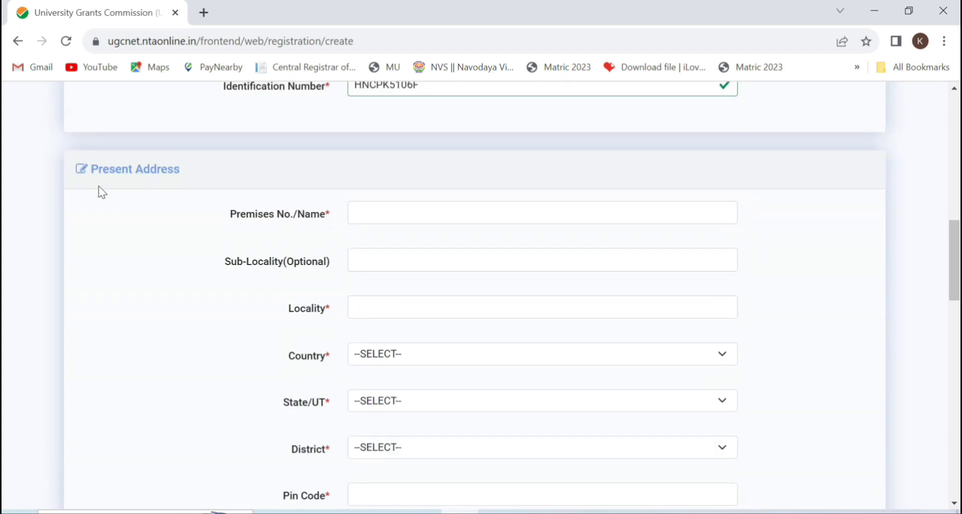
click(429, 211)
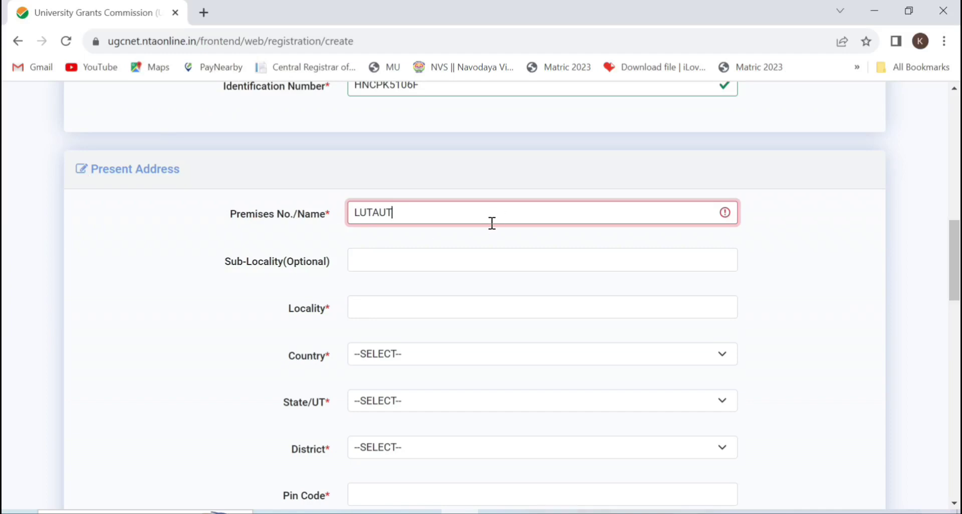
scroll(491, 221, down, 2)
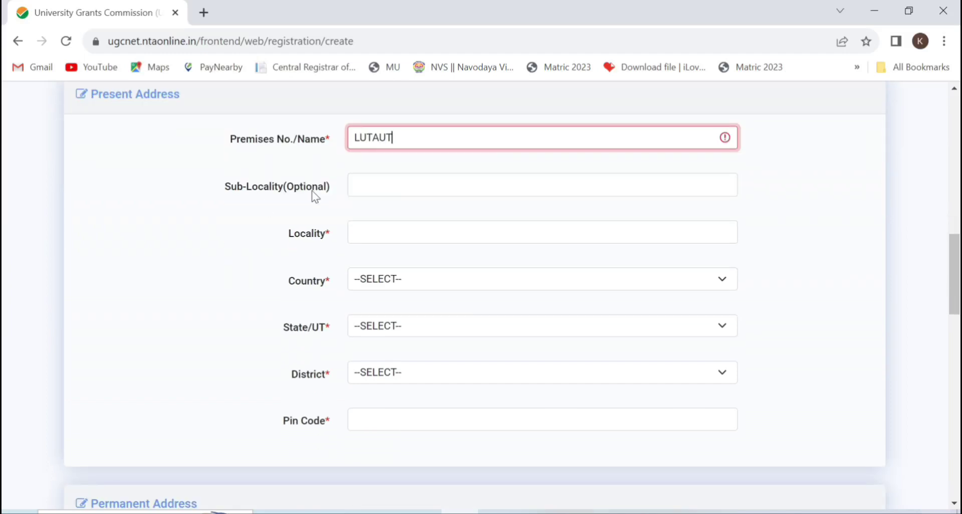
click(401, 185)
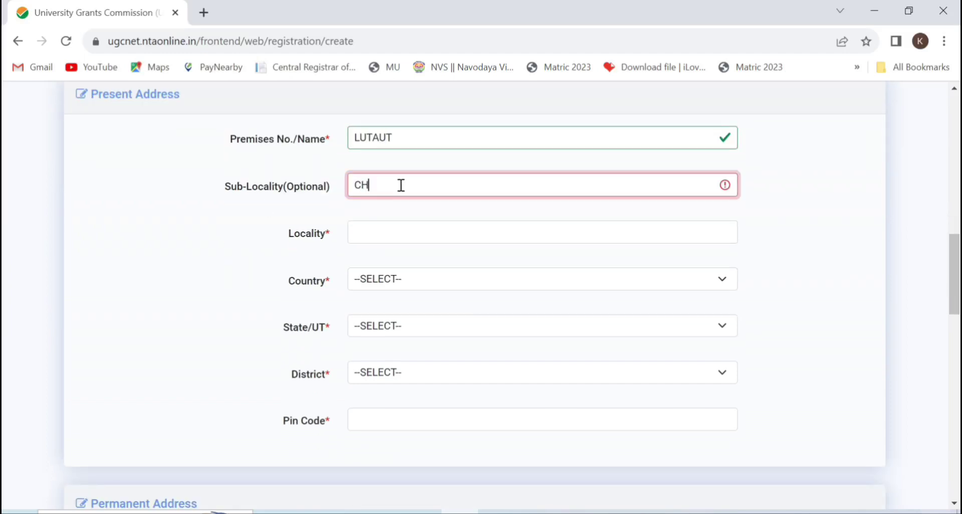
click(393, 225)
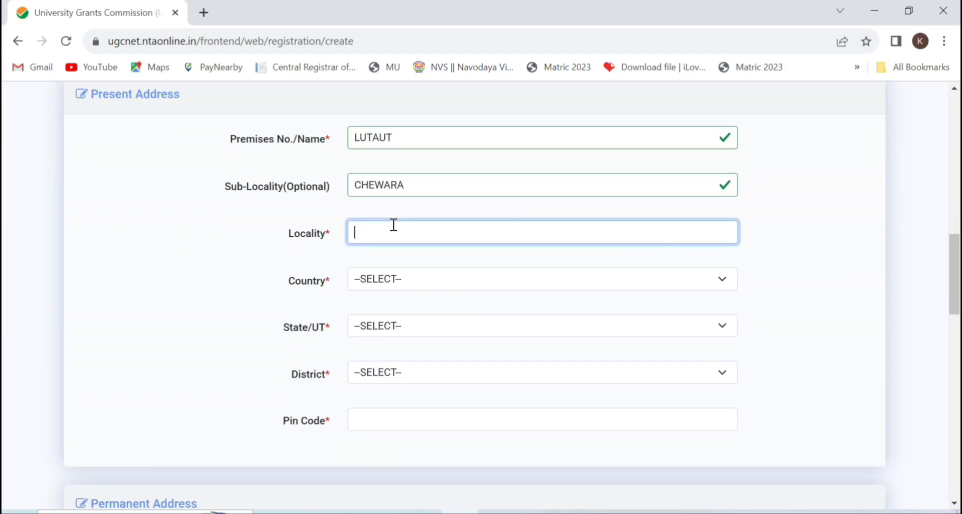
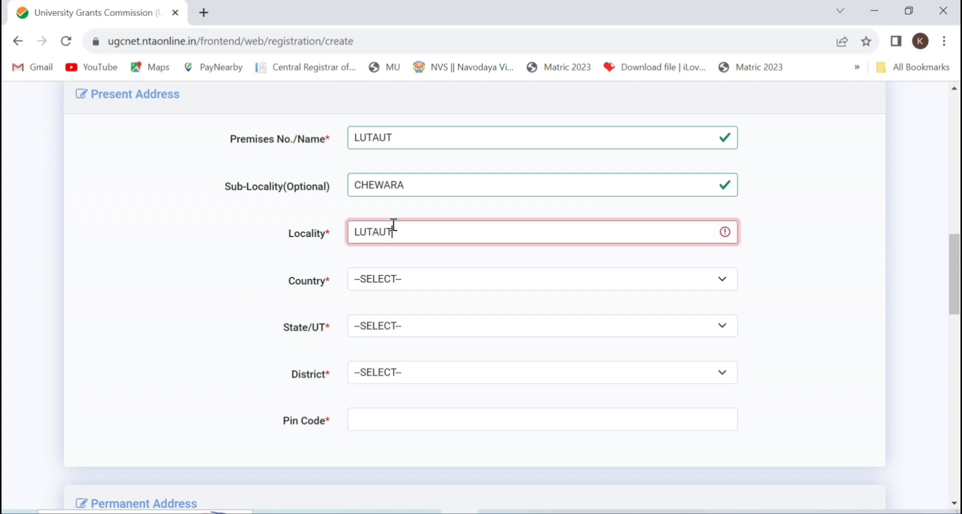
Select the present address country, state and district, and enter the pin code
click(385, 279)
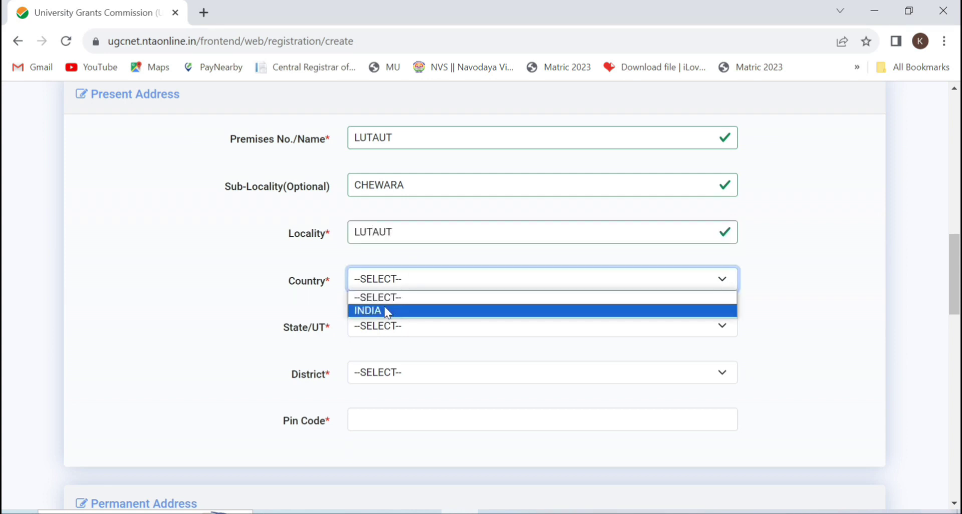
click(384, 309)
click(506, 325)
click(369, 124)
scroll(431, 333, down, 2)
click(491, 298)
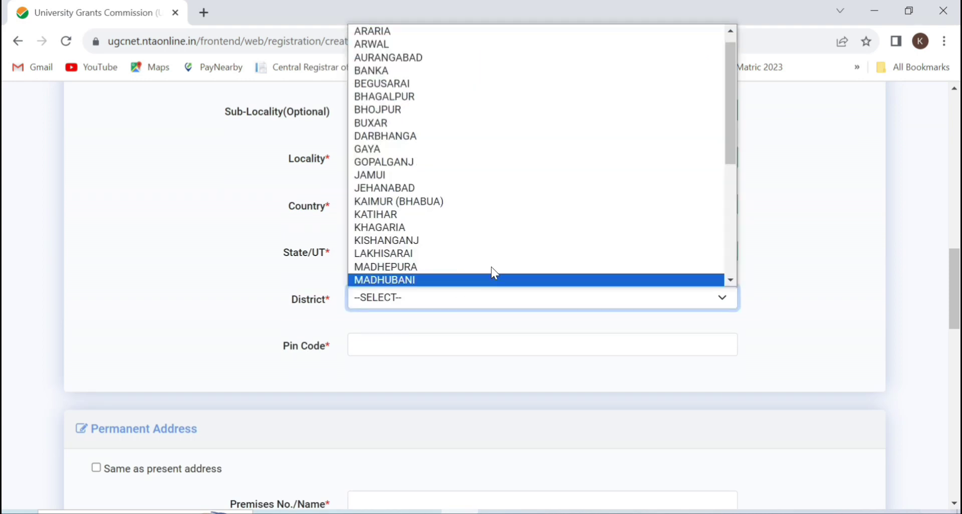
scroll(451, 201, down, 3)
click(391, 213)
click(414, 341)
text(811304)
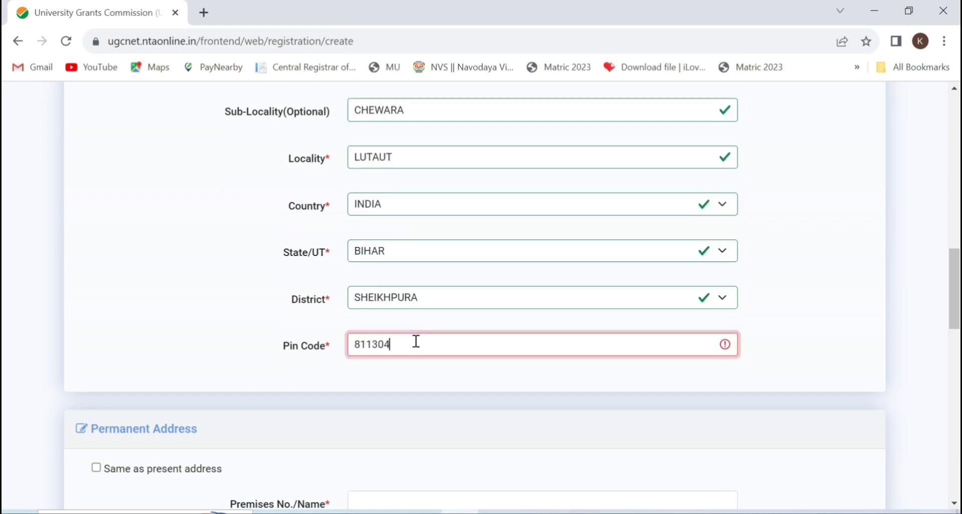
Tick 'Same as present address' for the permanent address
scroll(449, 186, down, 3)
scroll(197, 268, up, 1)
scroll(150, 250, down, 2)
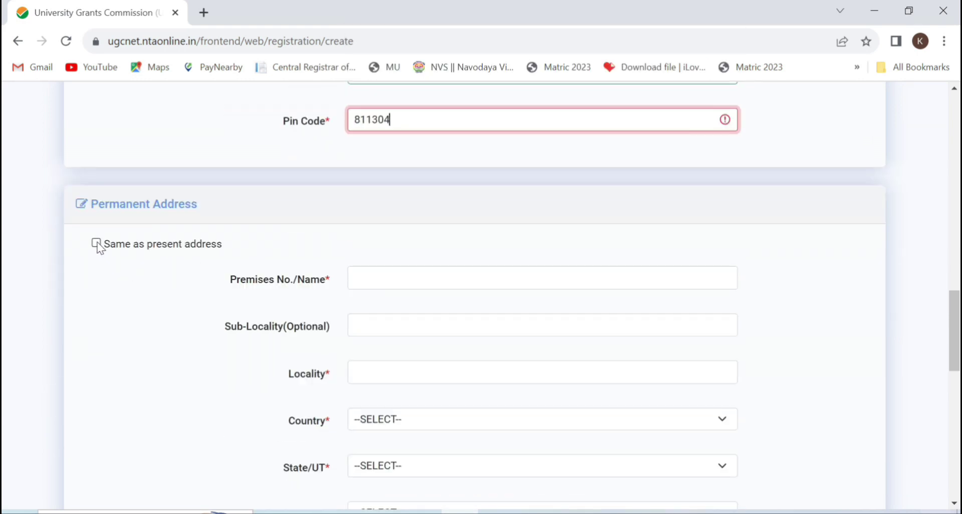
click(95, 242)
scroll(318, 269, down, 8)
Set the account password and enter it again to confirm
scroll(492, 245, down, 2)
click(393, 161)
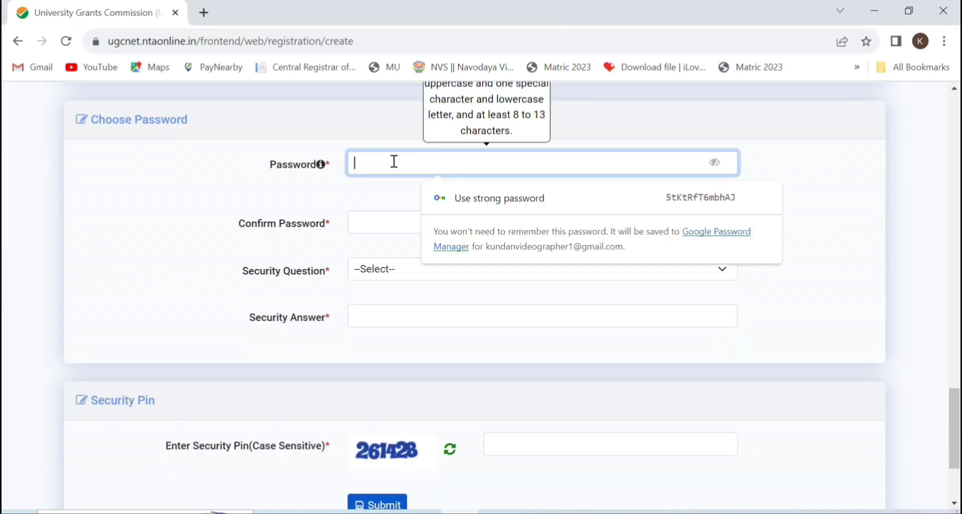
key(BackSpace)
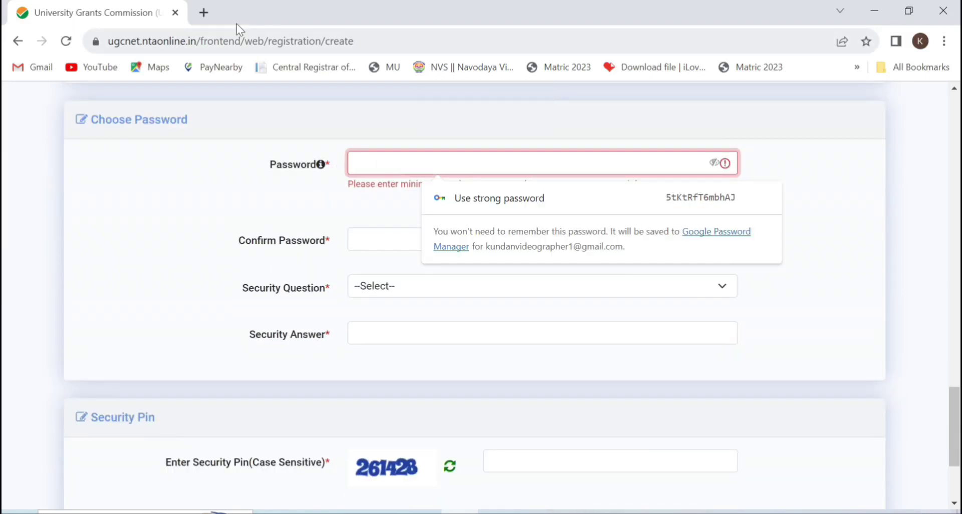
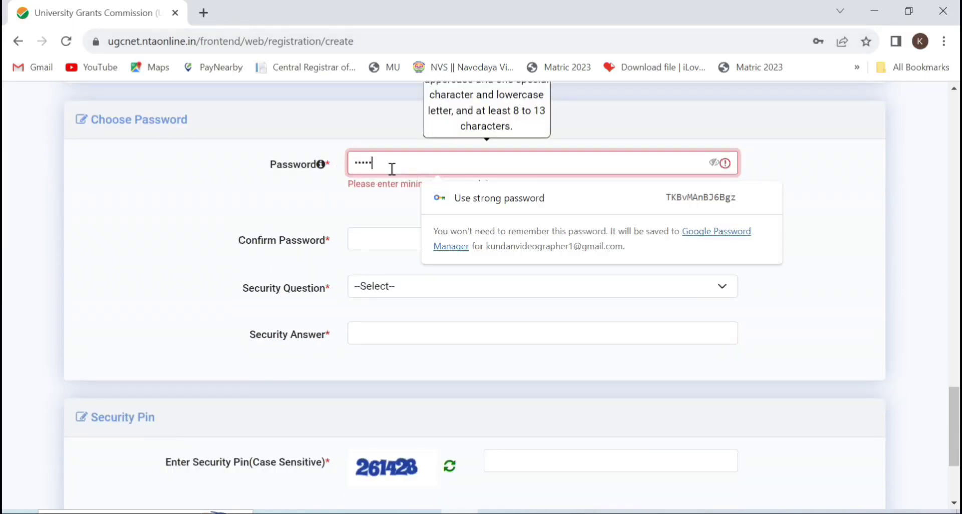
key(BackSpace)
key(BackSpace)
key(BackSpace)
key(BackSpace)
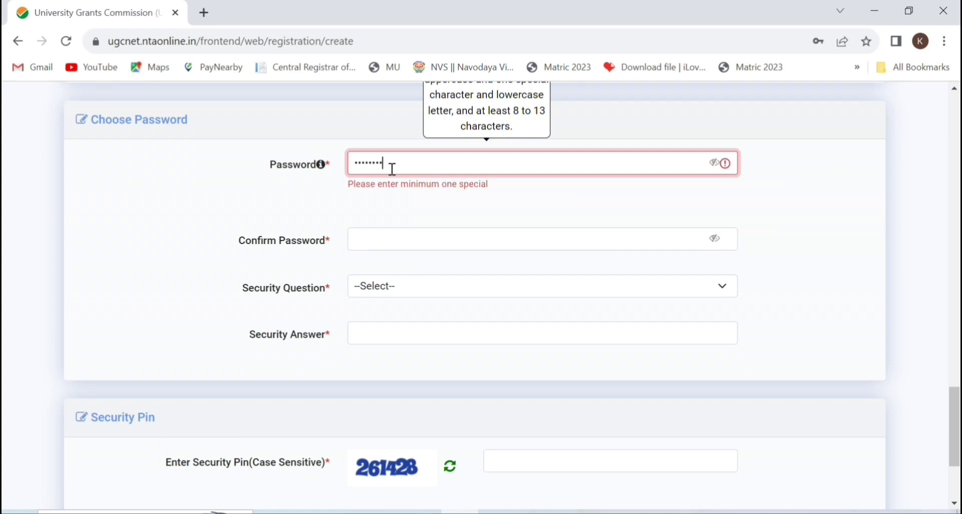
click(420, 216)
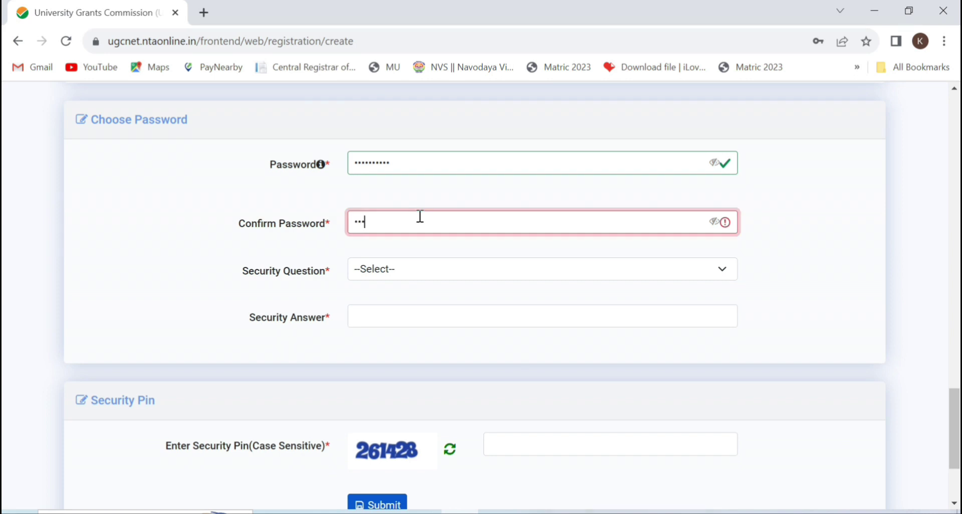
Choose the mother's-name security question, answer it, enter the security pin and submit
click(393, 273)
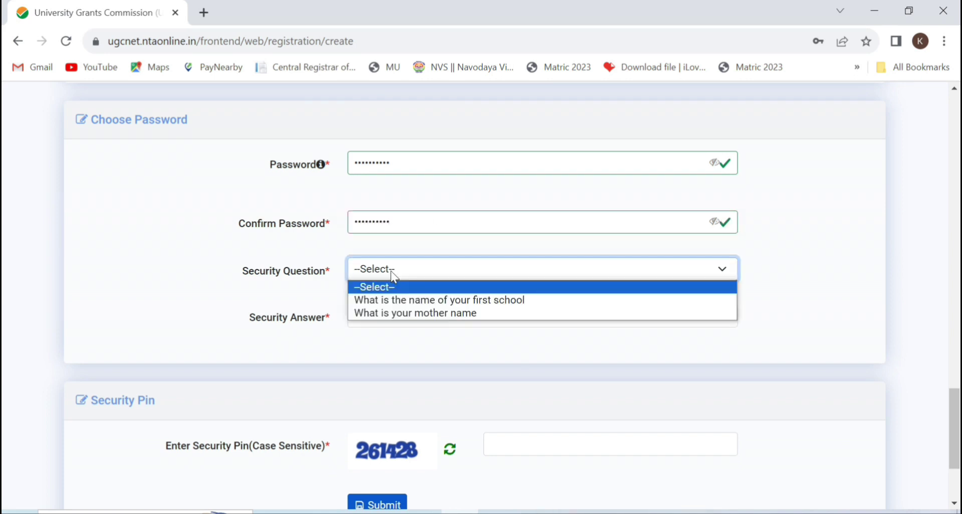
click(466, 311)
click(400, 324)
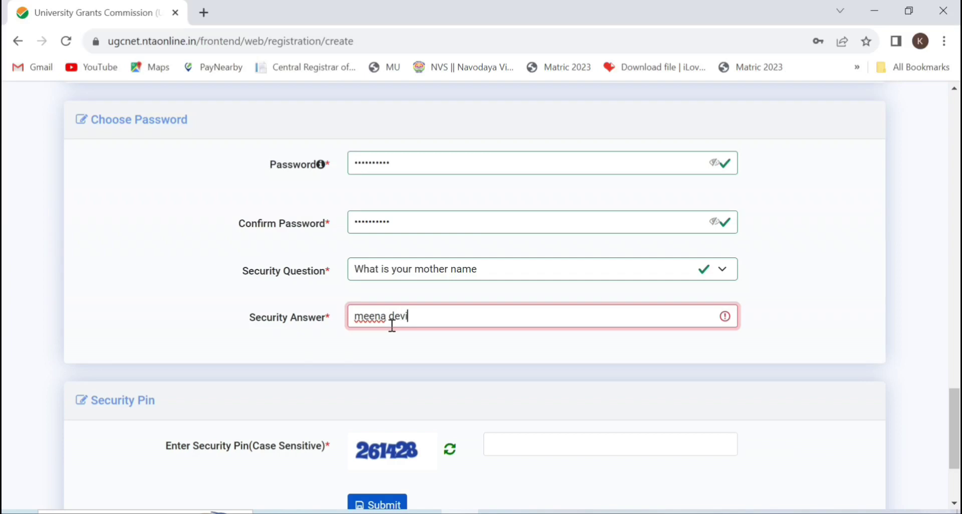
scroll(543, 354, down, 3)
click(529, 299)
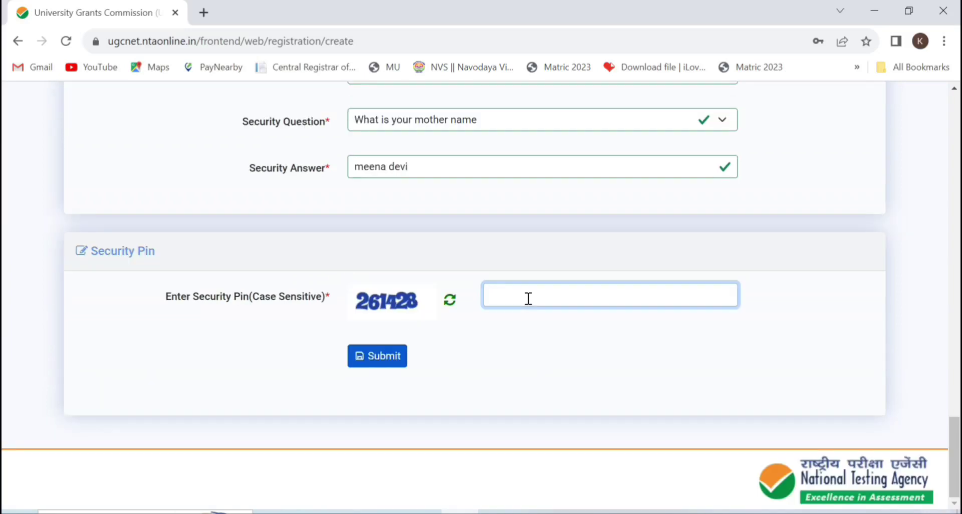
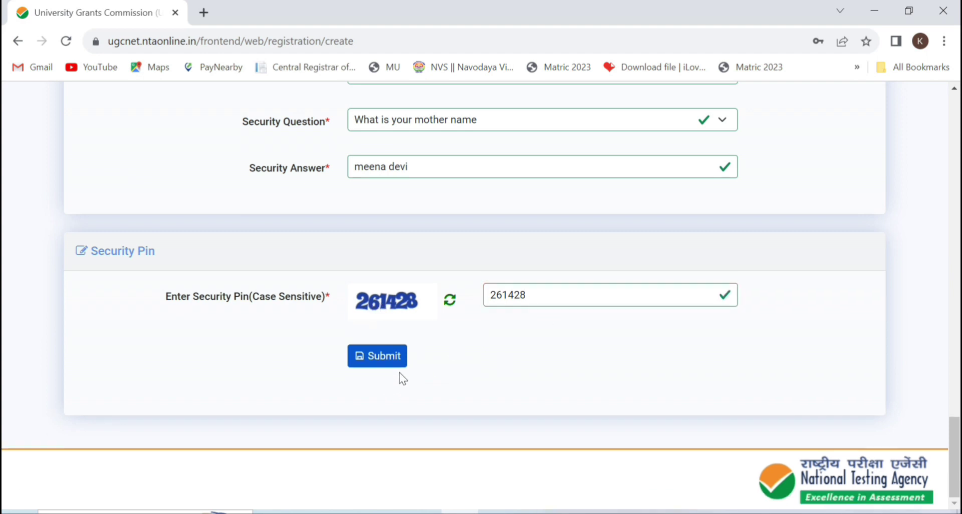
click(378, 370)
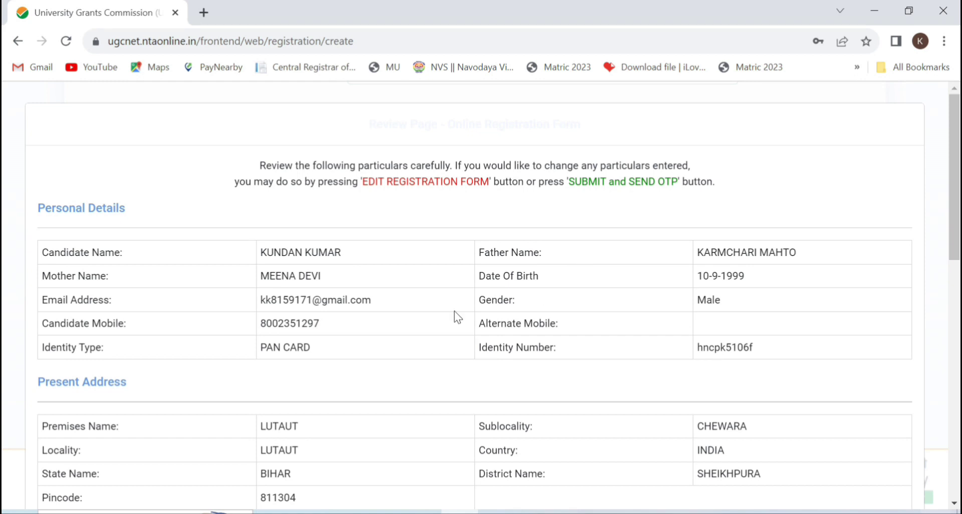
Mark name, father, mother, birth date, mobile, e-mail and gender as verified
scroll(296, 260, down, 8)
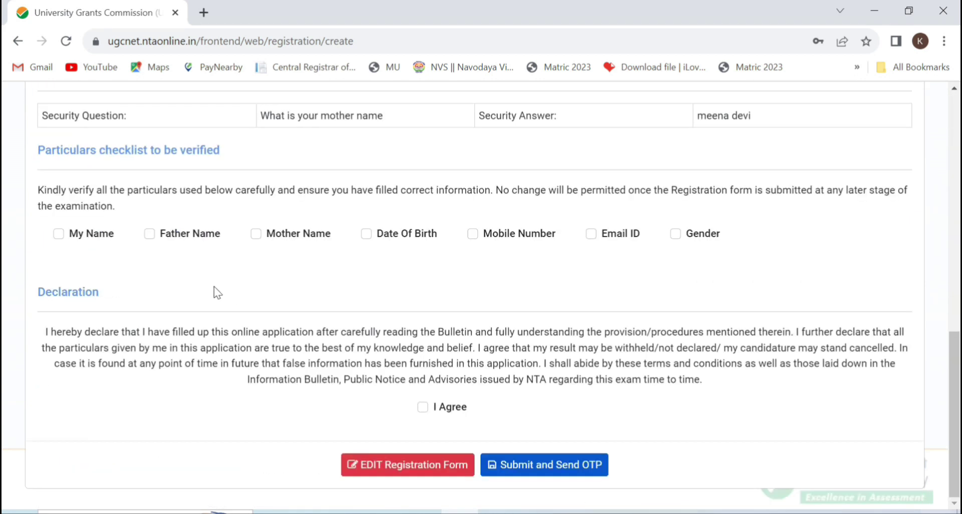
scroll(114, 284, up, 2)
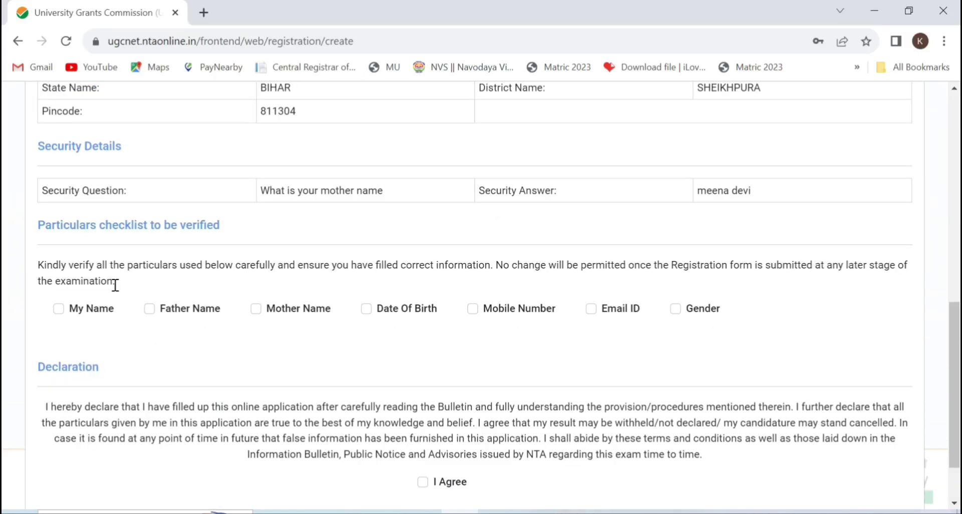
scroll(114, 284, up, 10)
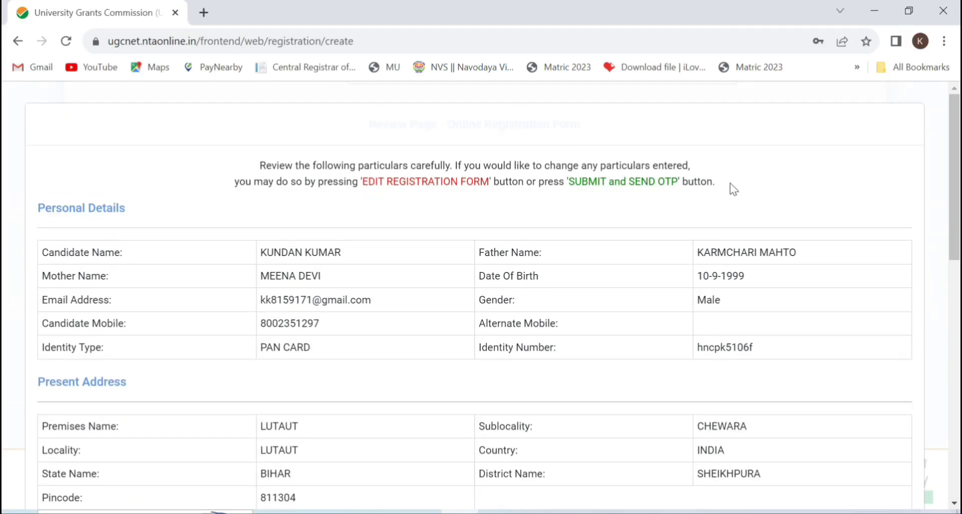
scroll(187, 262, down, 12)
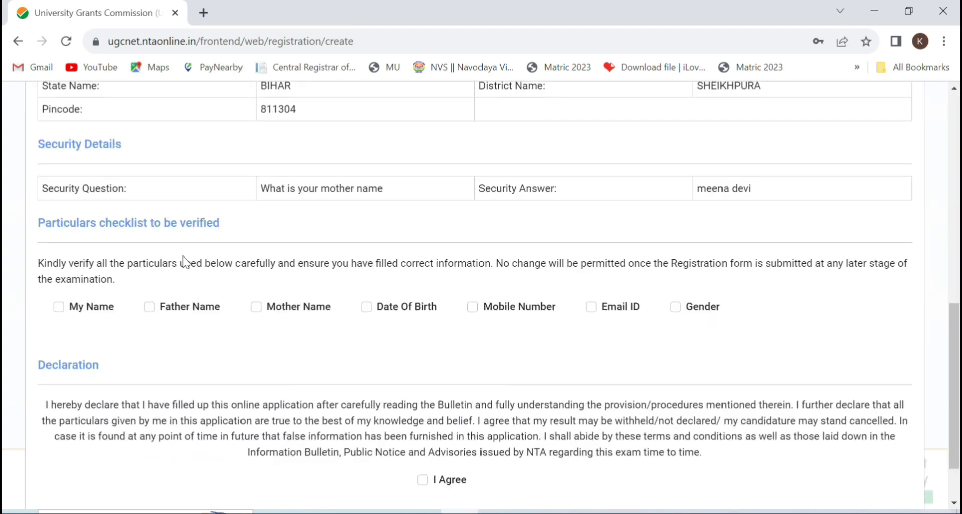
scroll(361, 189, up, 3)
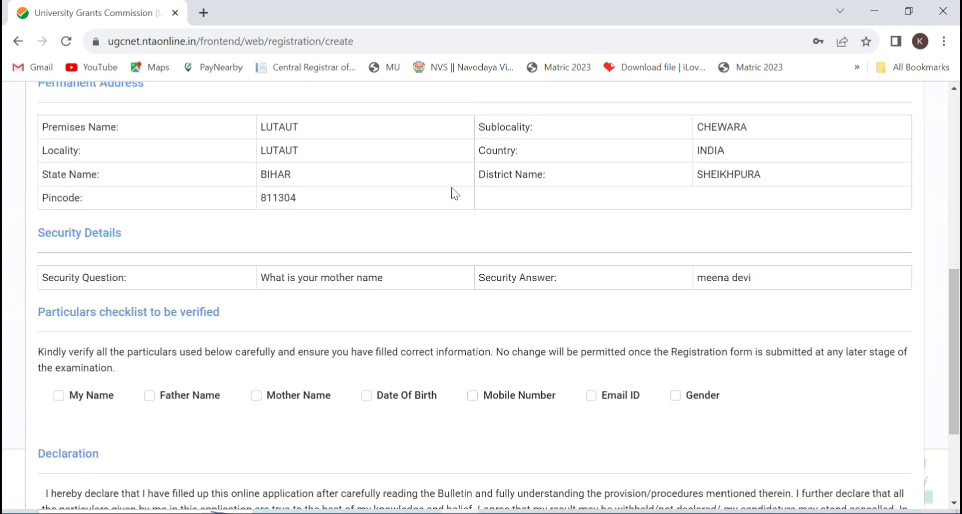
click(59, 395)
click(150, 396)
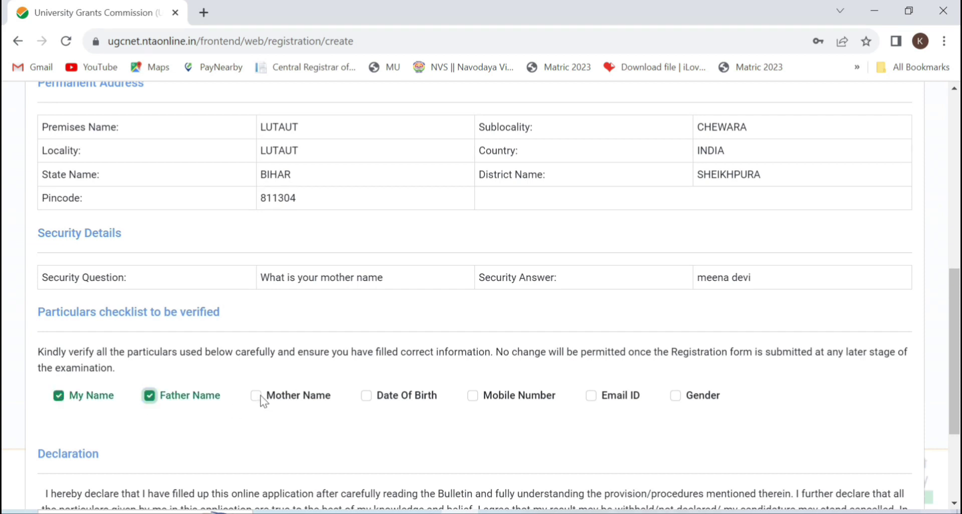
click(258, 396)
click(366, 396)
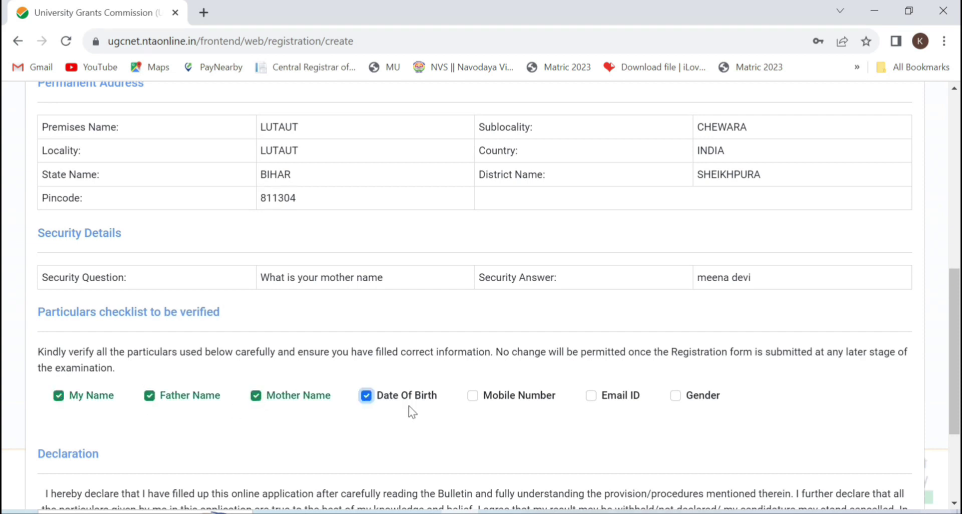
click(473, 397)
click(595, 400)
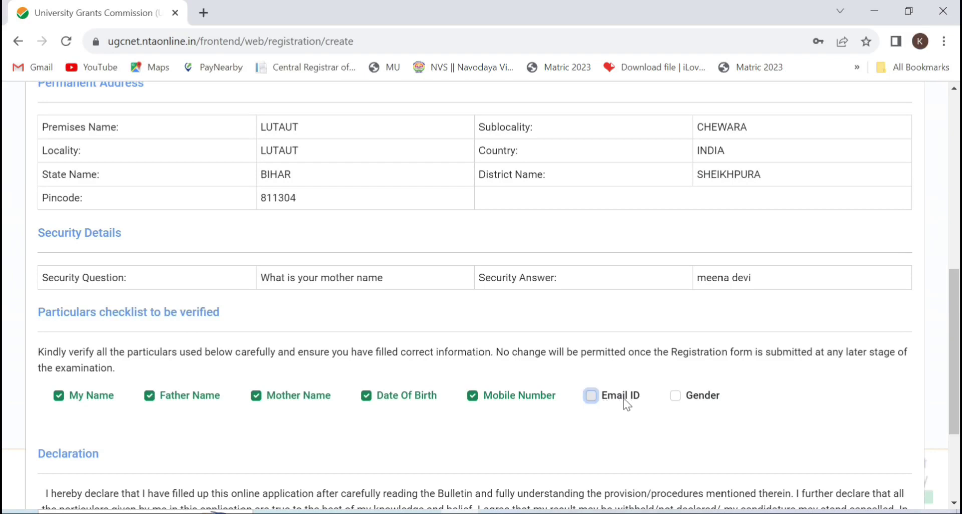
click(676, 398)
Agree to the declaration and submit the form to request the OTP
scroll(666, 402, down, 3)
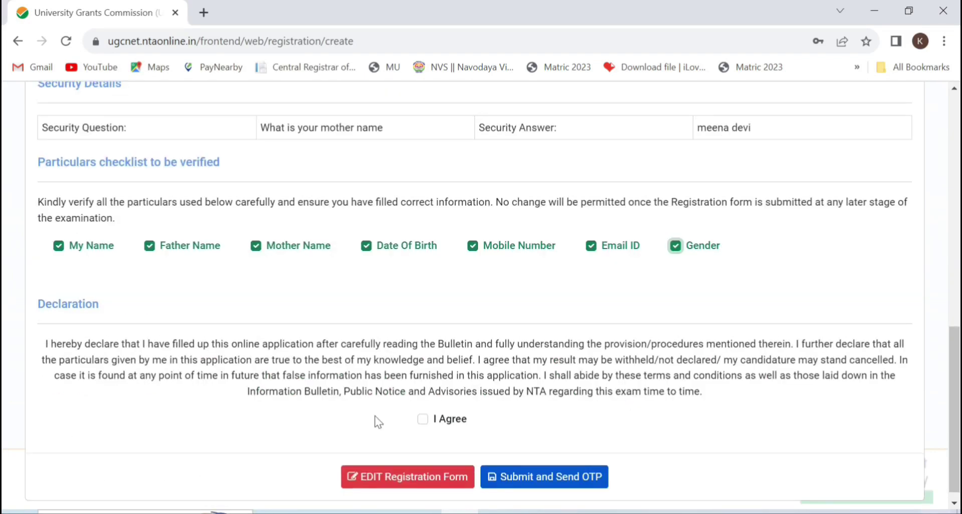
click(422, 419)
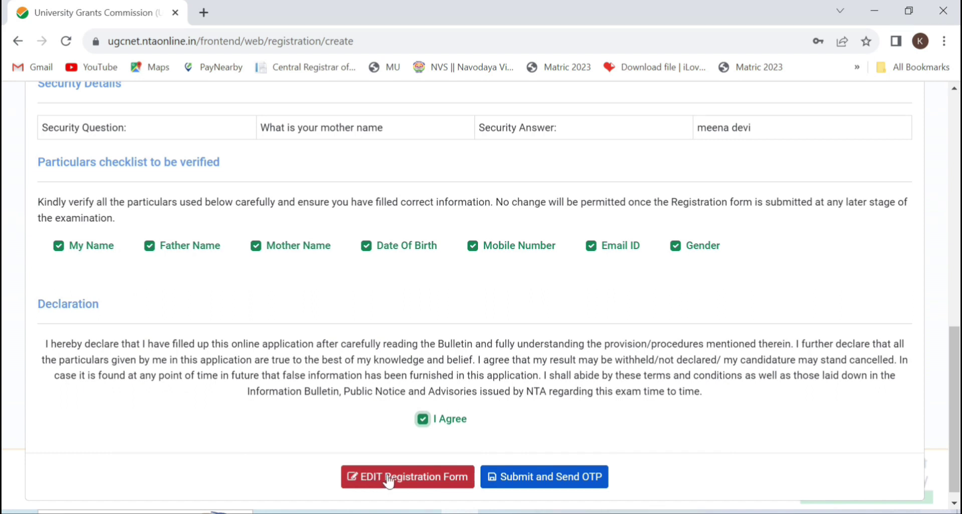
click(553, 479)
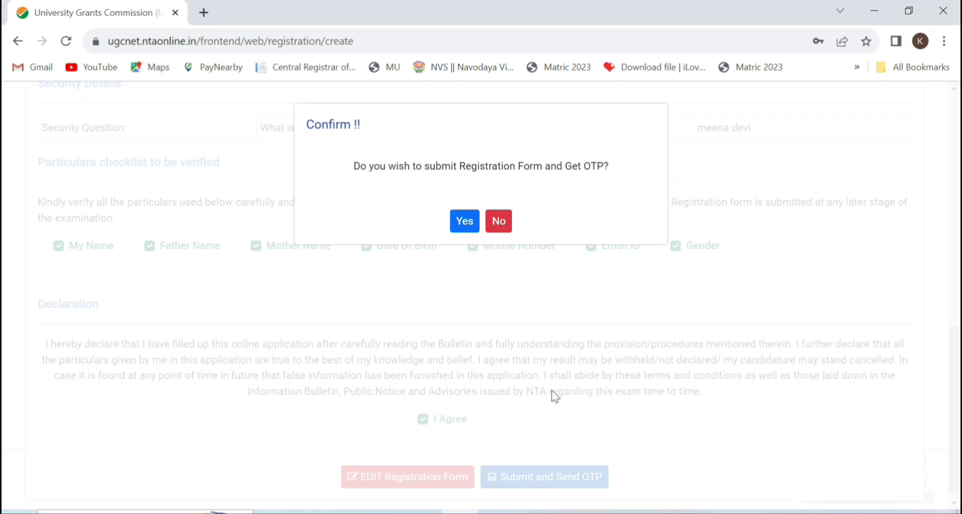
Confirm submission, decline saving the password, then enter and verify the email OTP
click(463, 222)
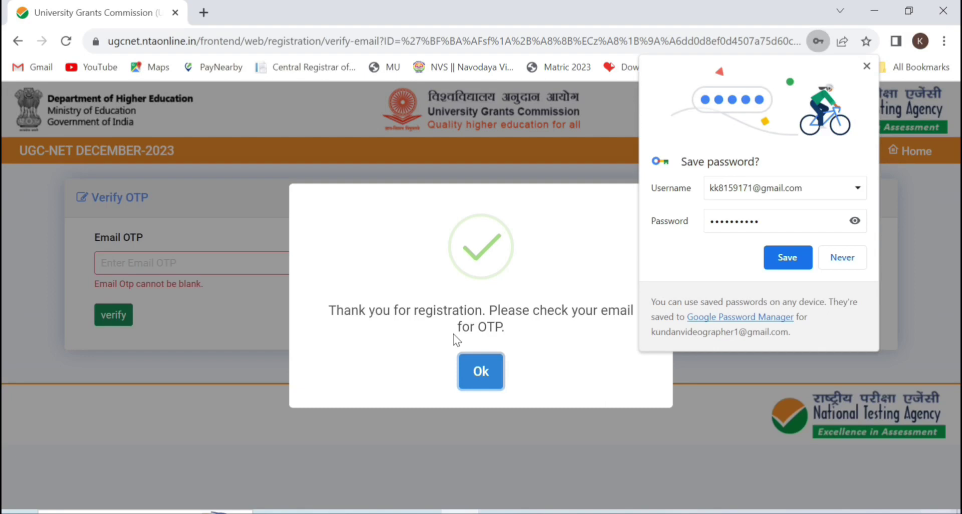
click(826, 260)
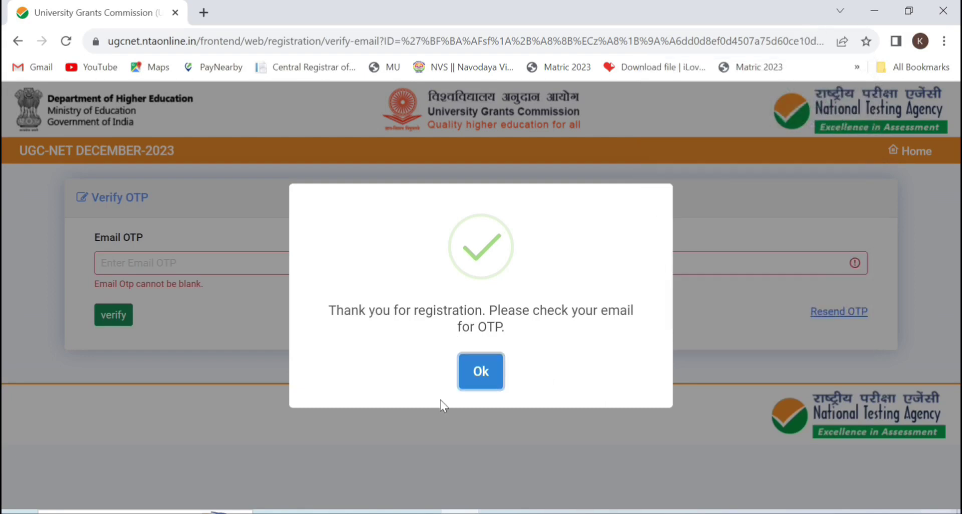
click(479, 374)
click(192, 269)
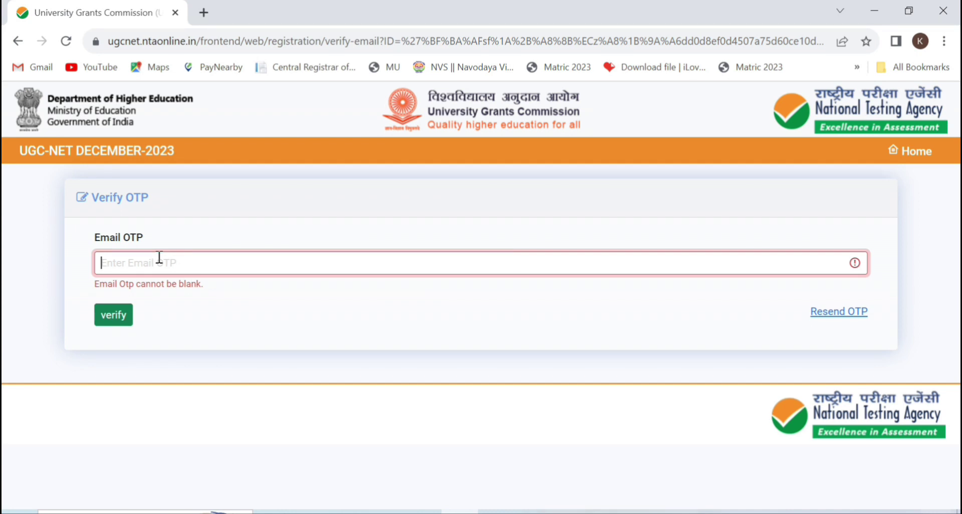
click(117, 316)
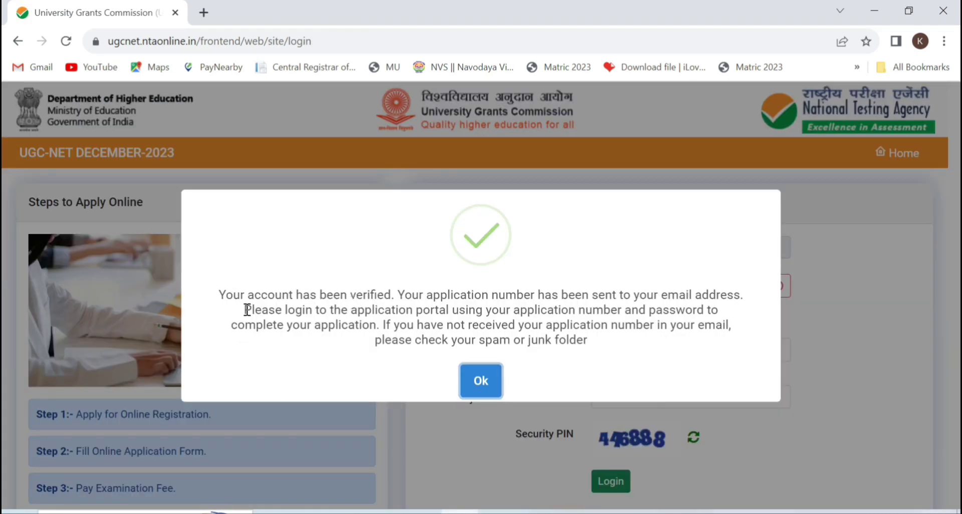
Log in with the application number, account password and displayed security PIN
click(491, 381)
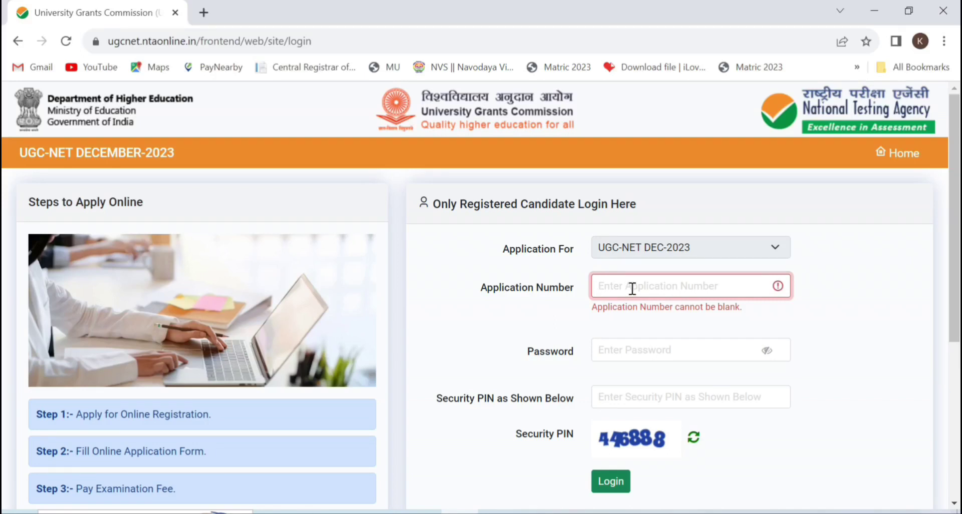
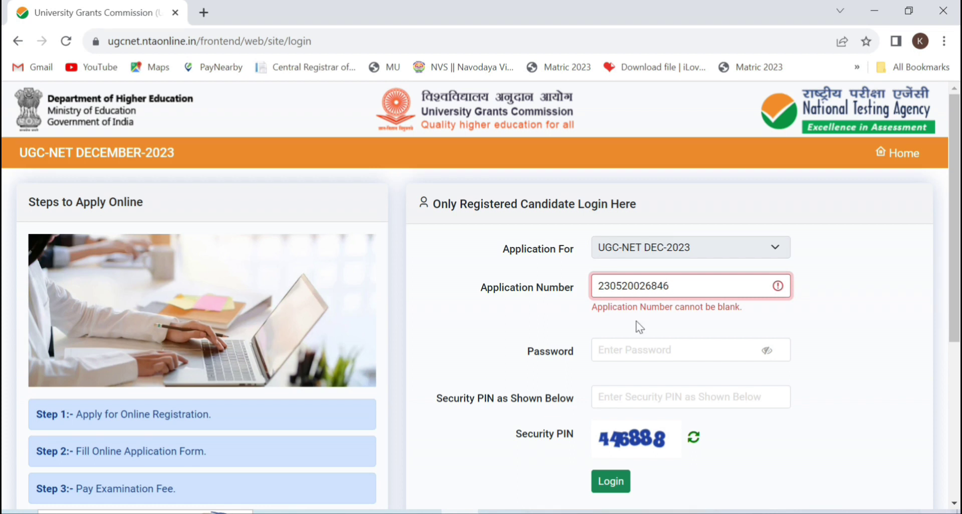
click(640, 335)
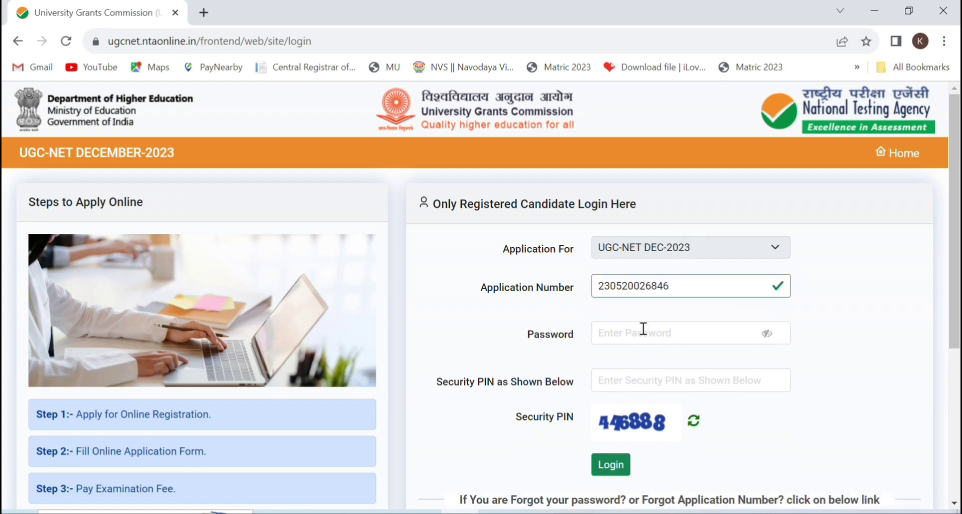
click(636, 324)
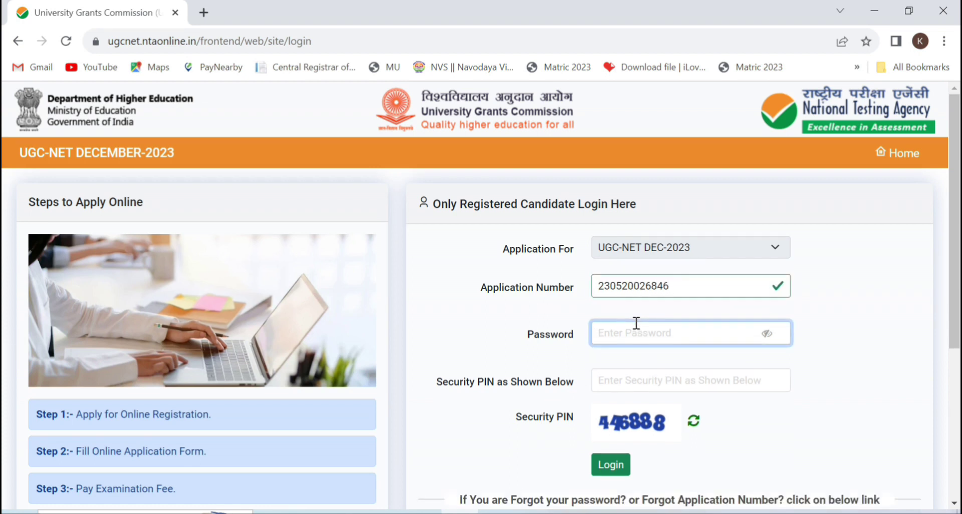
text(•)
click(633, 383)
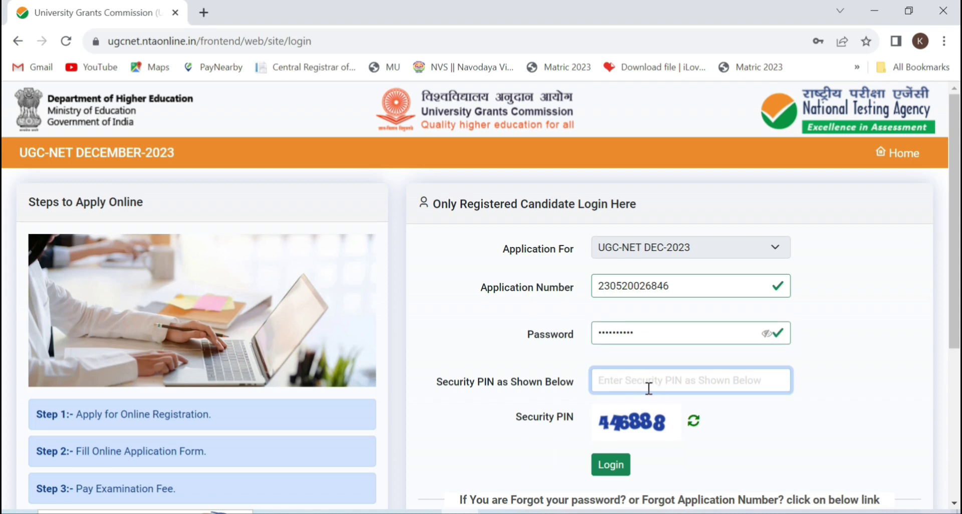
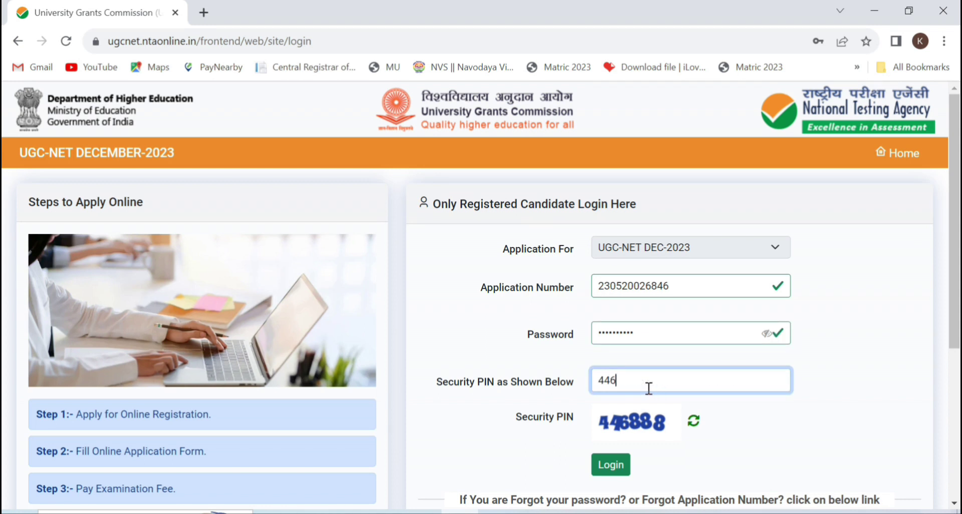
click(610, 469)
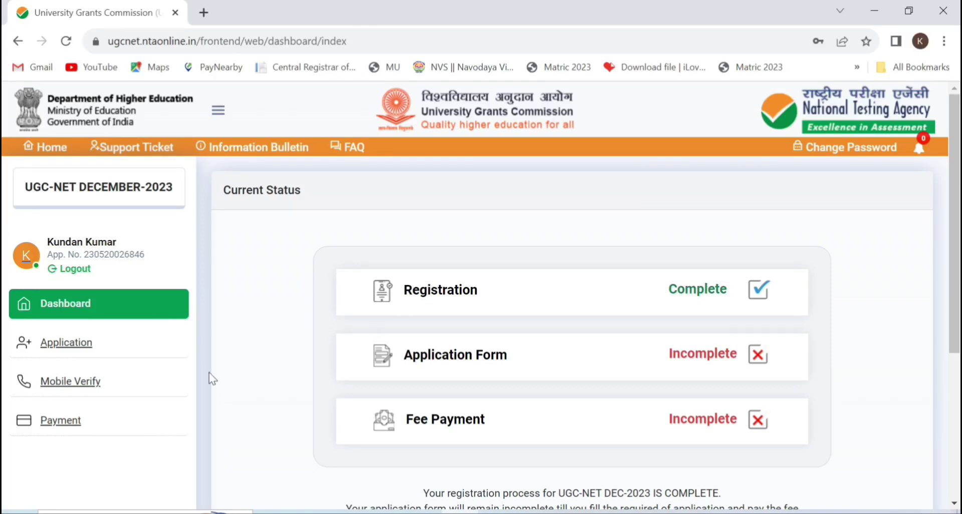
Open Application > Personal Details from the sidebar
click(55, 351)
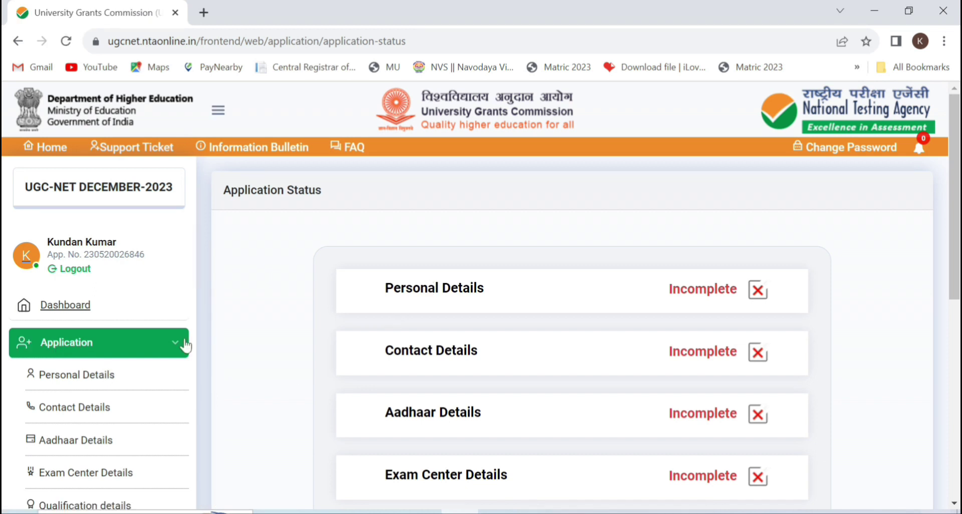
click(63, 374)
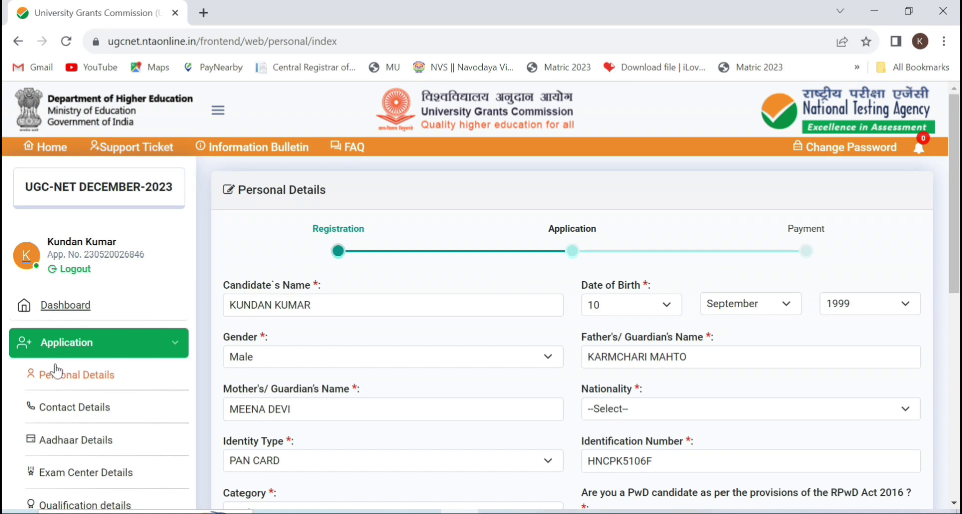
Set nationality to INDIAN, identity type to PAN CARD and category to OBC-NCL (central list)
scroll(280, 315, down, 3)
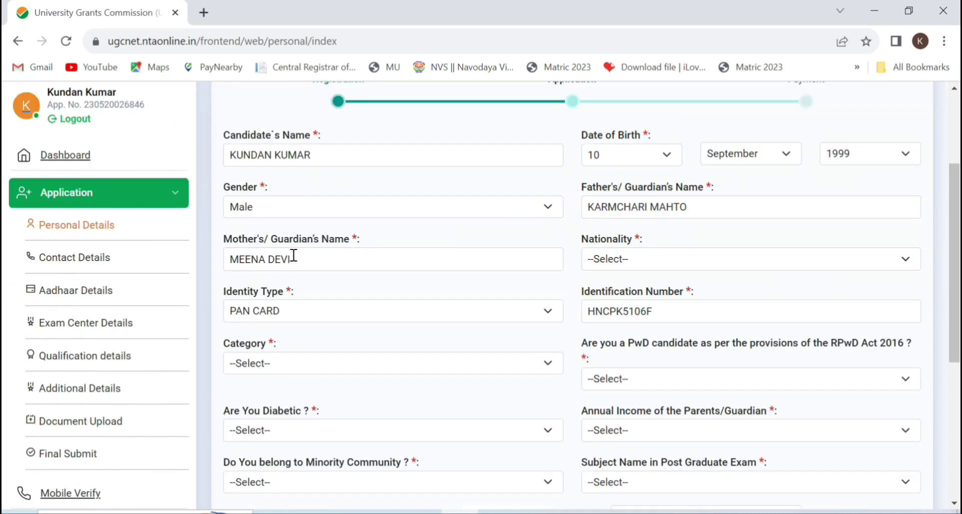
click(631, 261)
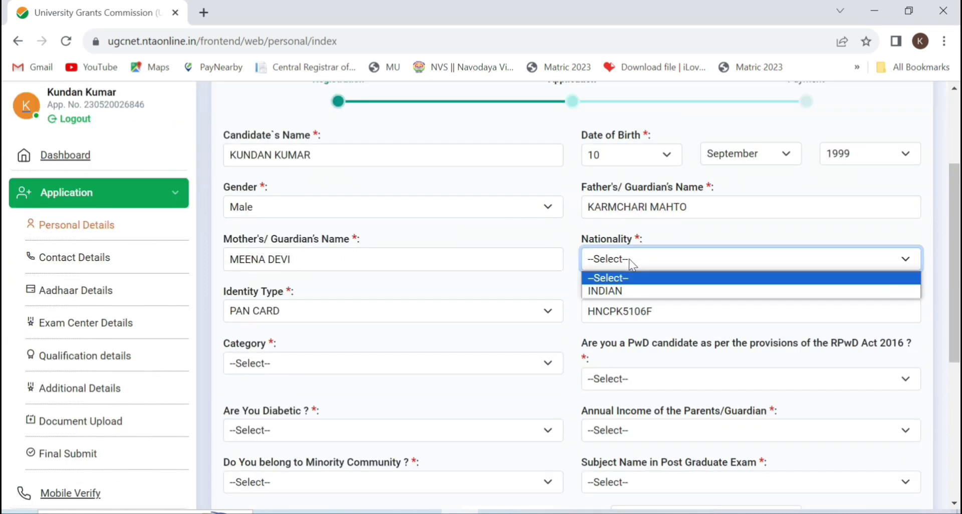
click(617, 291)
scroll(476, 299, down, 3)
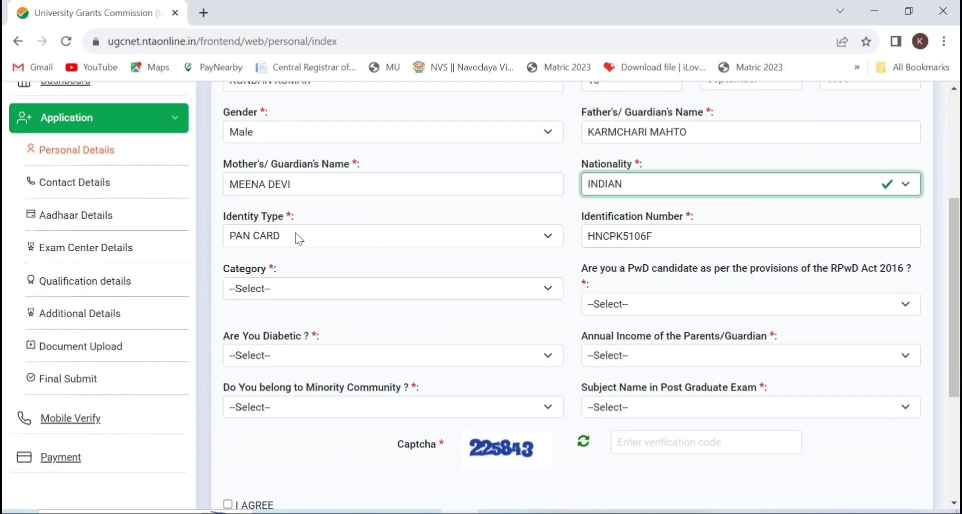
click(297, 235)
click(265, 296)
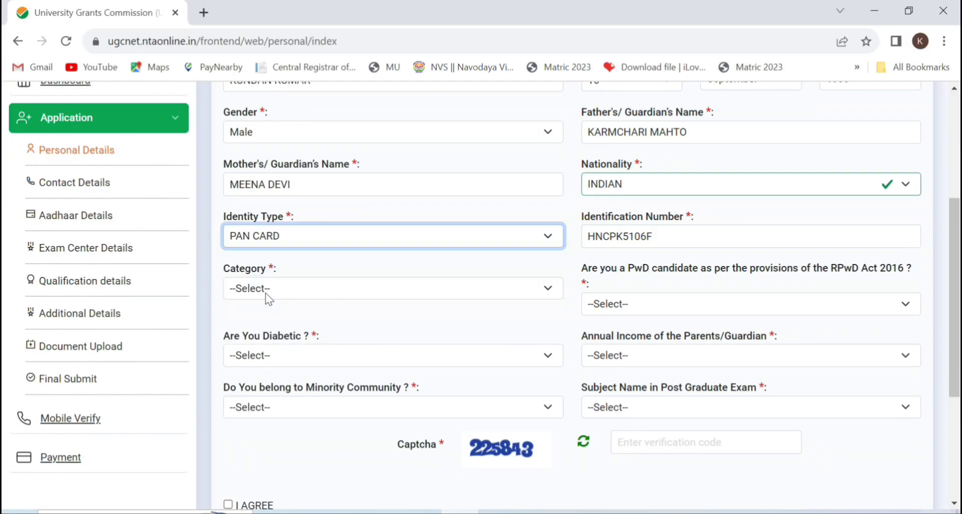
scroll(311, 258, down, 3)
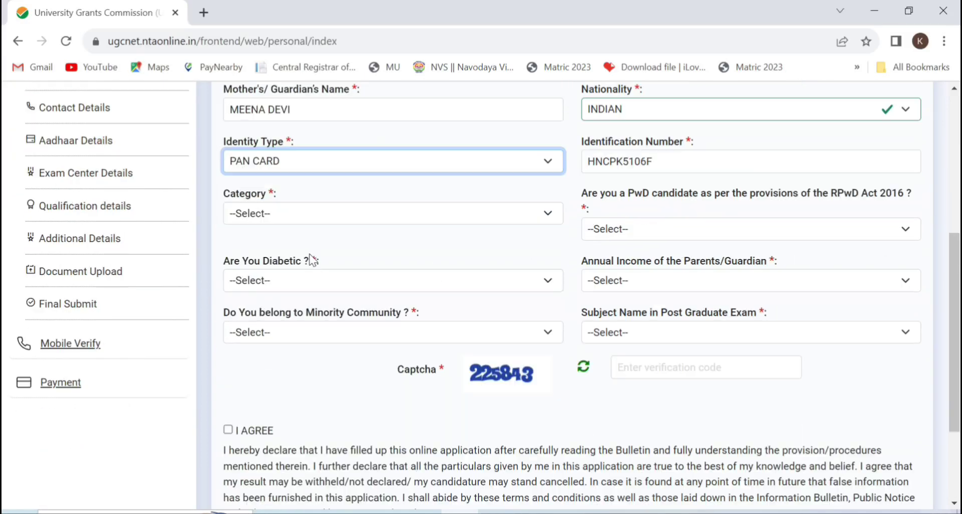
click(271, 213)
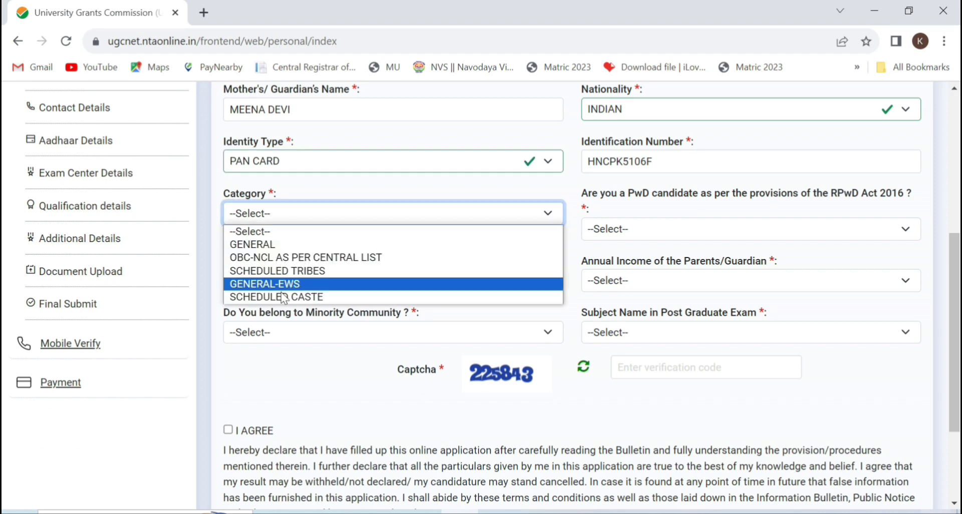
click(273, 258)
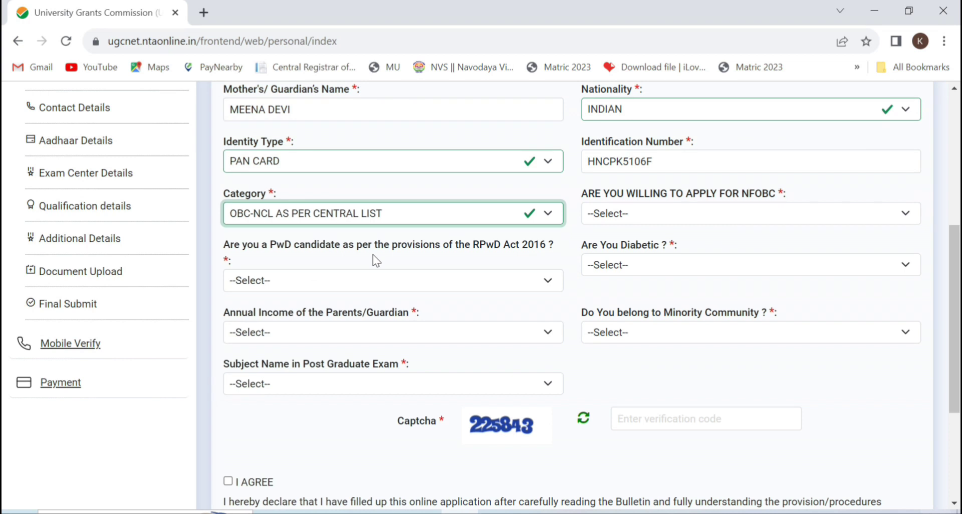
Answer Yes to the NFOBC question and No to the PwD and diabetic questions
click(639, 218)
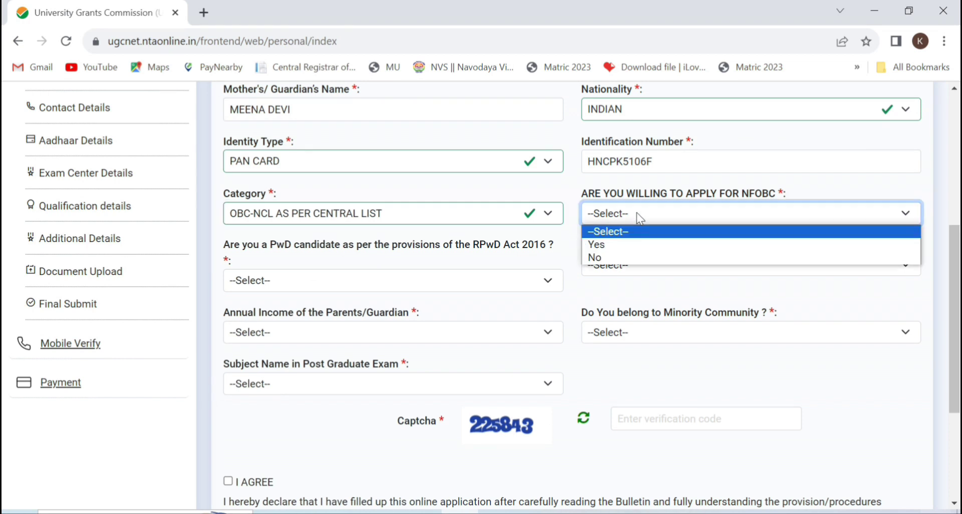
click(596, 258)
click(616, 211)
click(608, 244)
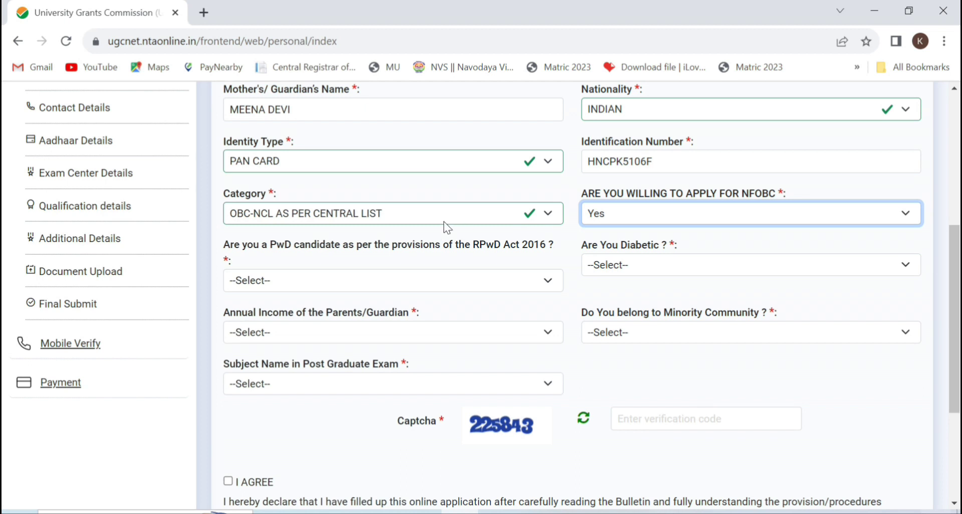
click(643, 209)
click(646, 210)
click(297, 278)
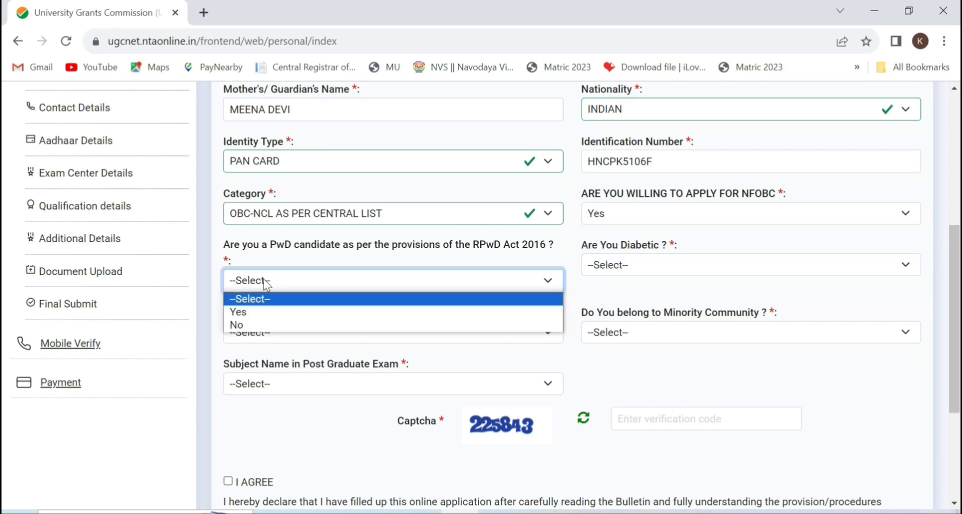
click(245, 321)
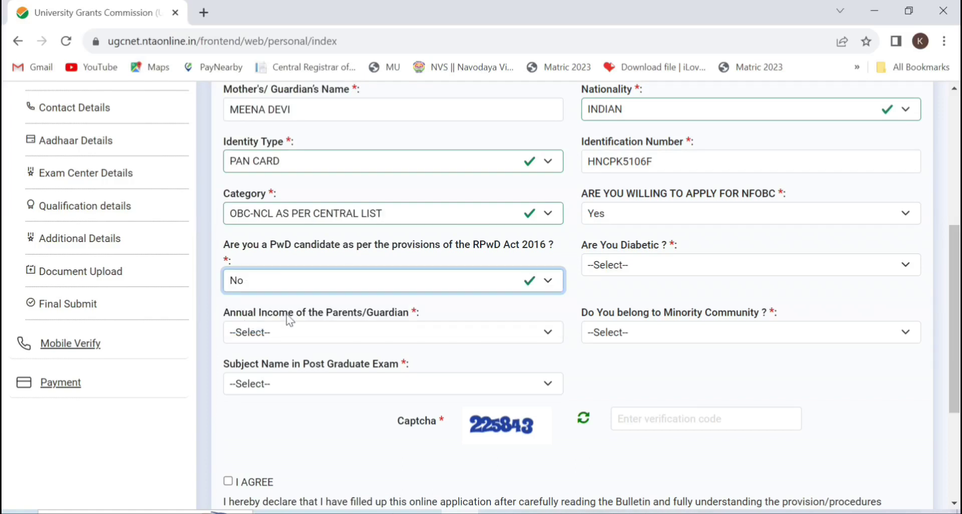
click(649, 262)
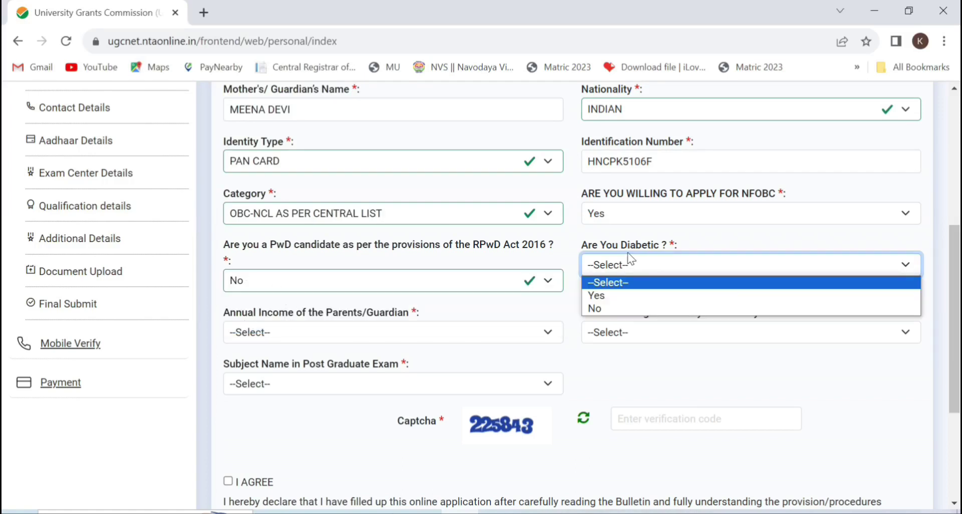
click(607, 309)
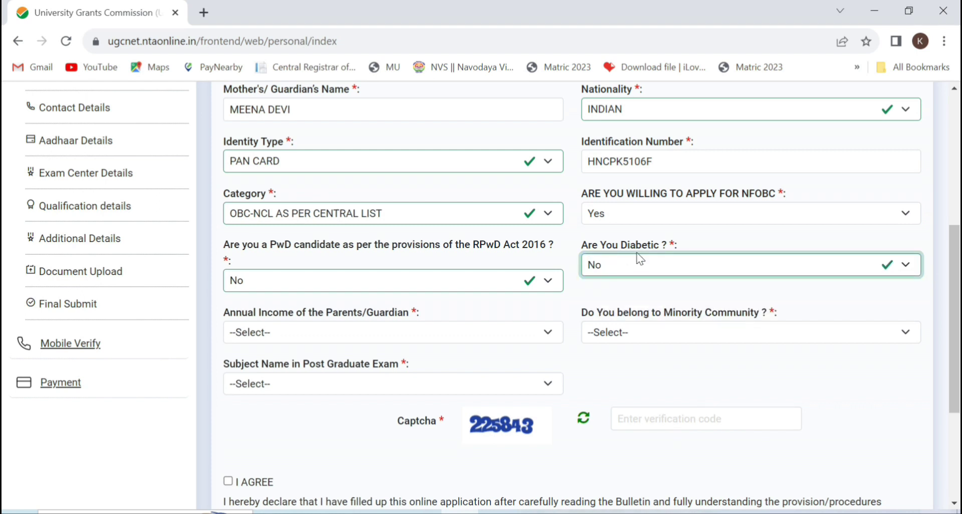
click(265, 332)
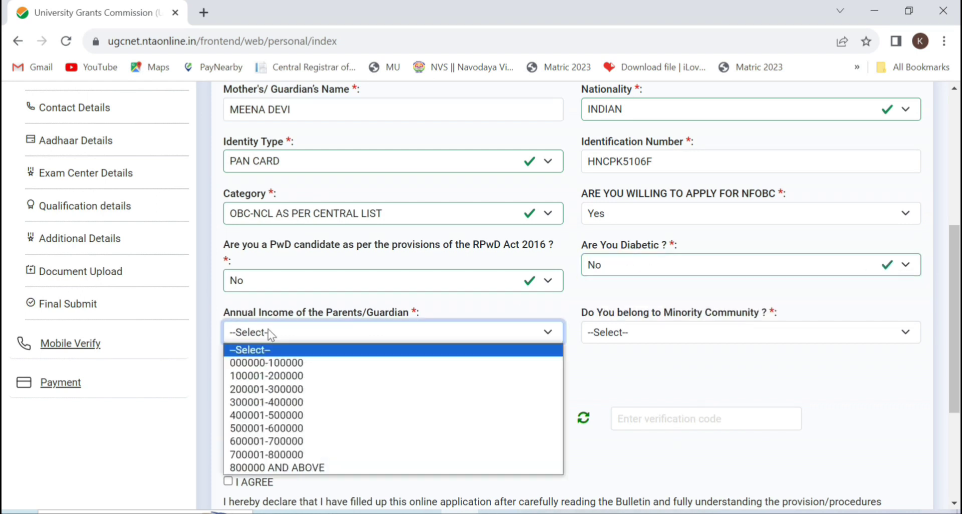
click(276, 363)
click(642, 333)
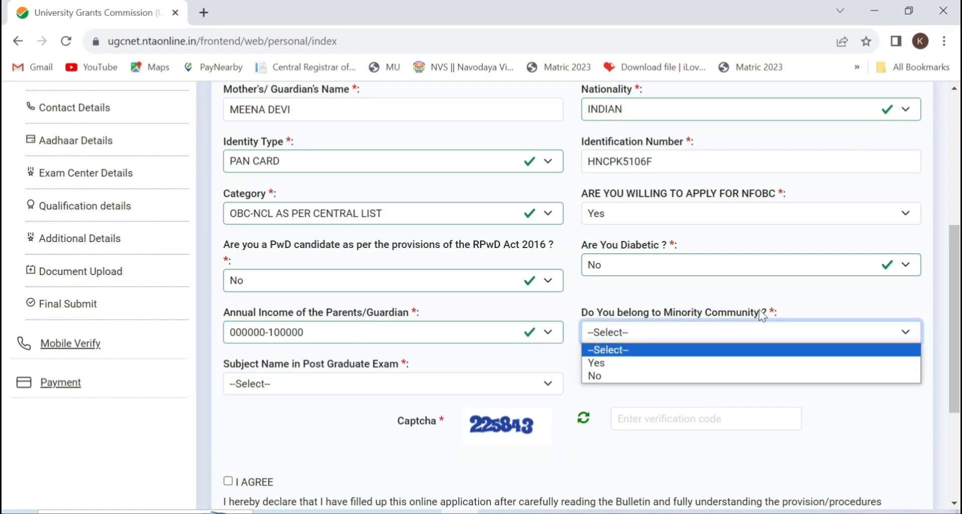
click(610, 379)
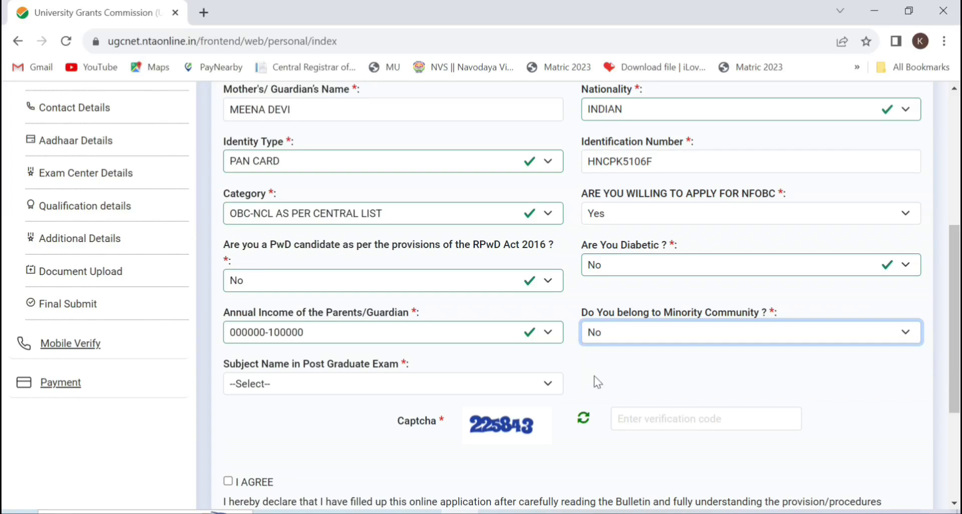
click(309, 383)
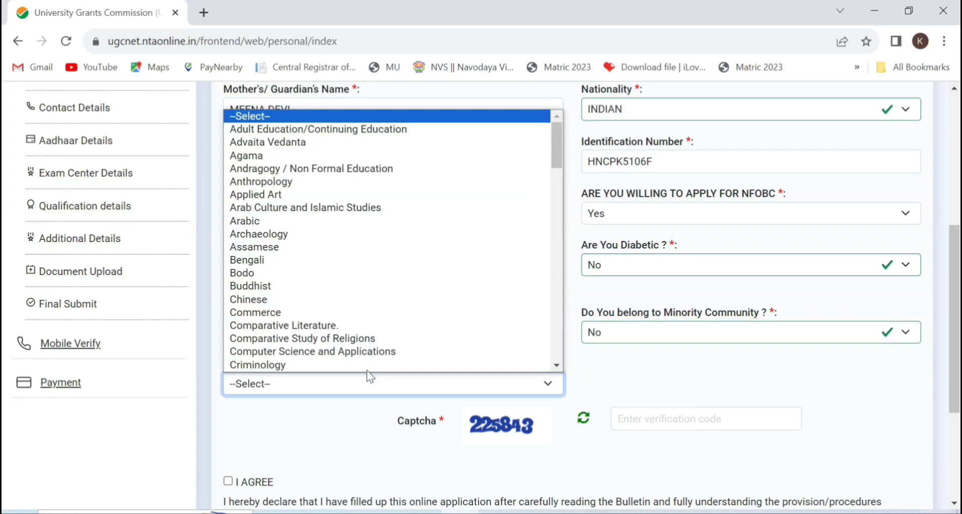
scroll(368, 374, down, 1)
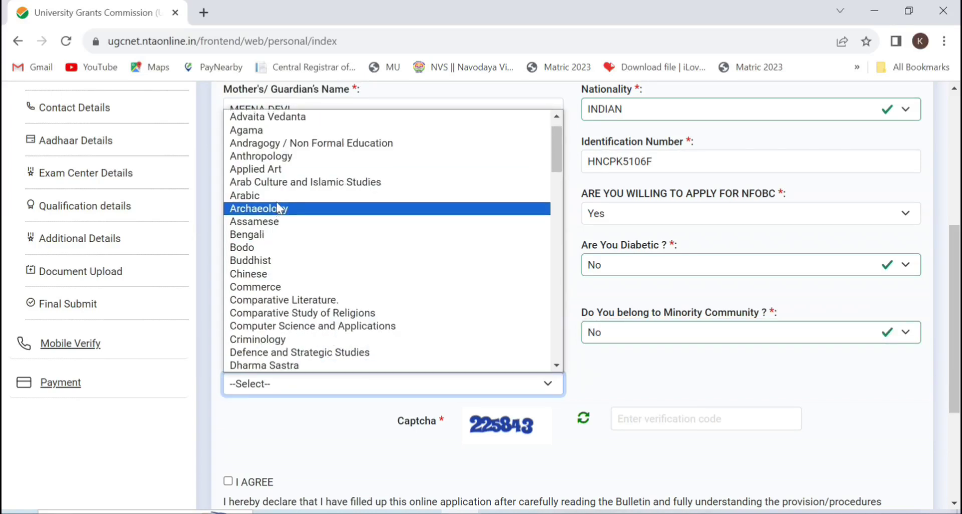
scroll(277, 207, up, 1)
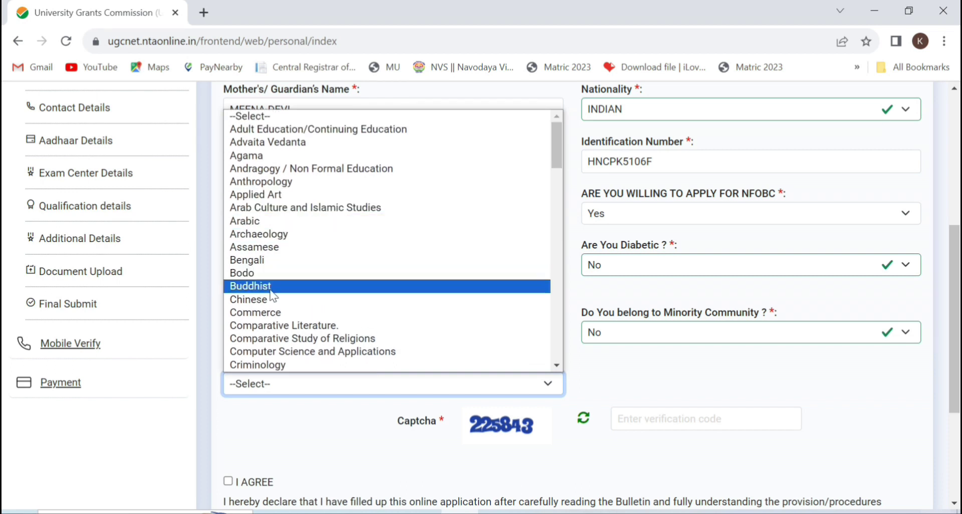
scroll(312, 293, down, 10)
click(396, 353)
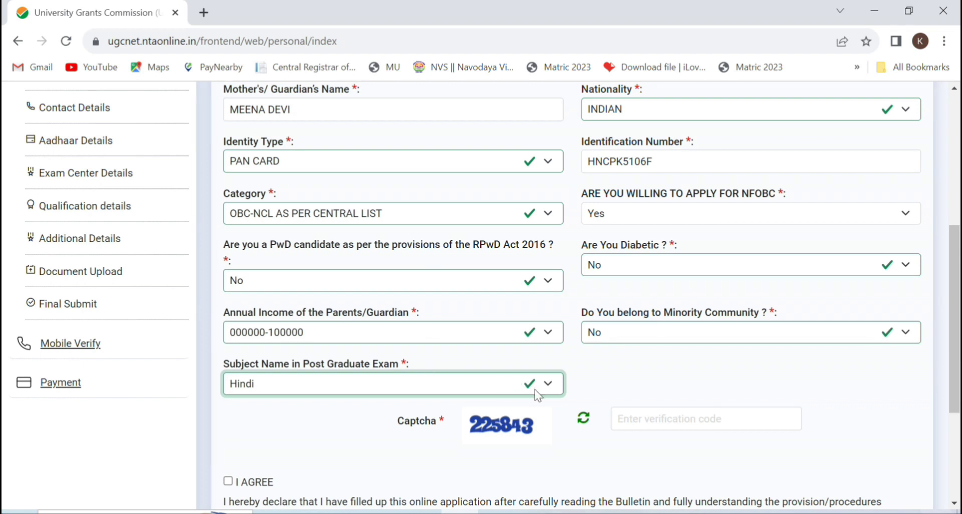
Enter the captcha, agree to the declaration, and save the Personal Details form
scroll(675, 369, down, 2)
click(672, 346)
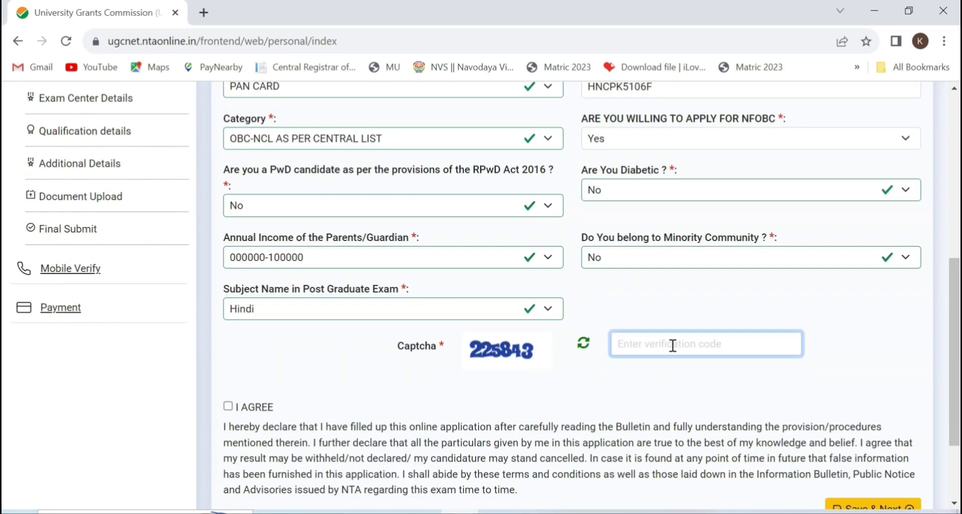
text(225843)
scroll(652, 357, down, 2)
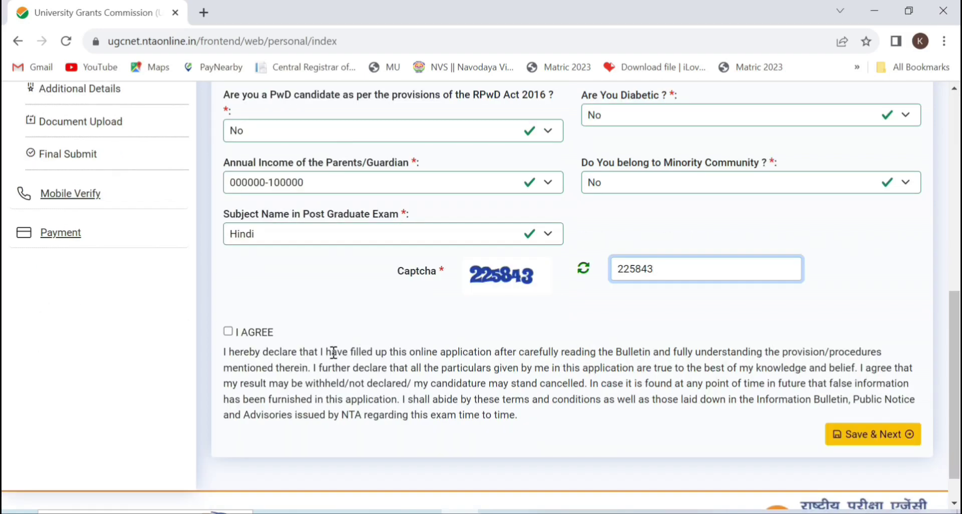
click(228, 331)
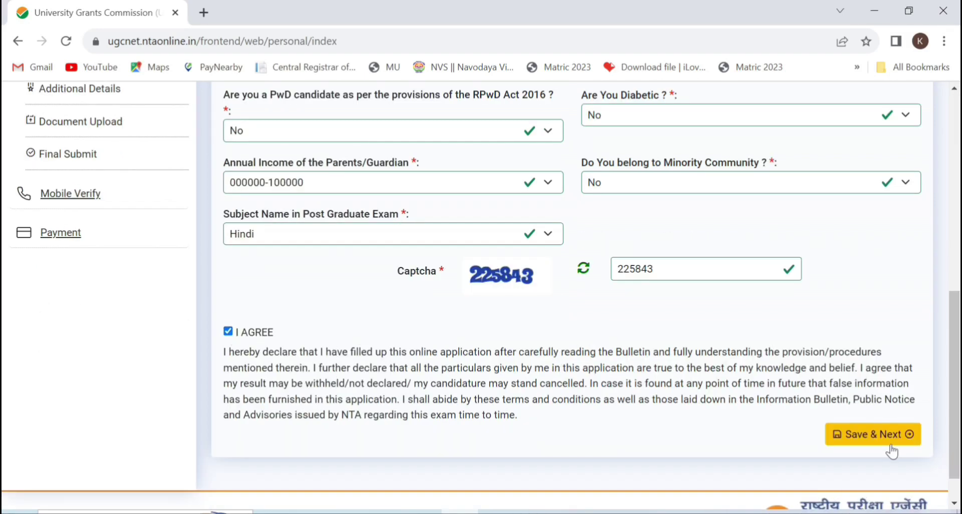
click(870, 442)
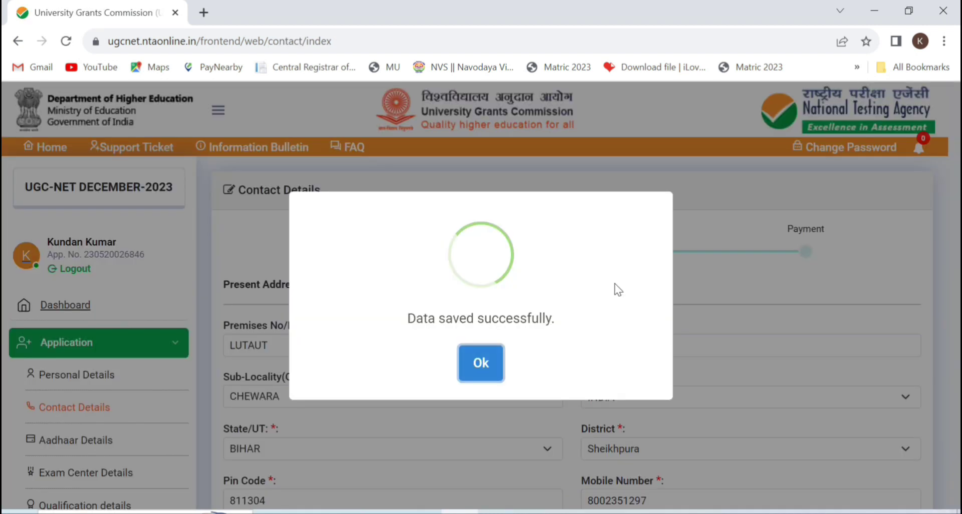
click(485, 358)
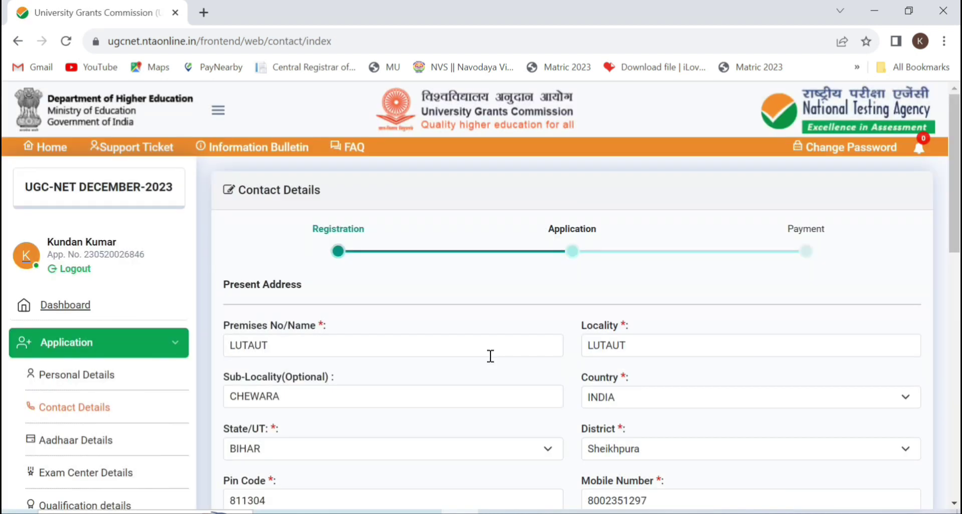
Tick I AGREE on the Contact Details form, enter the captcha, and save it
scroll(548, 345, down, 10)
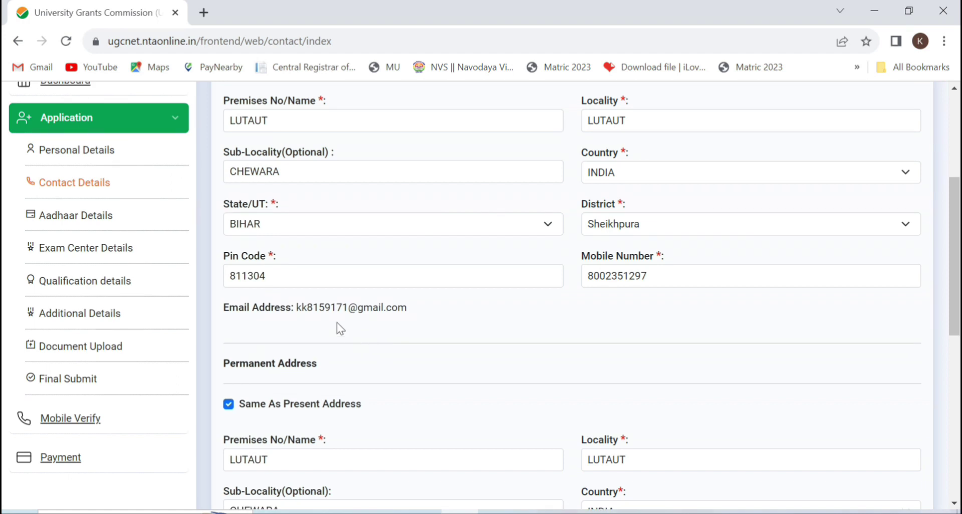
scroll(591, 291, down, 1)
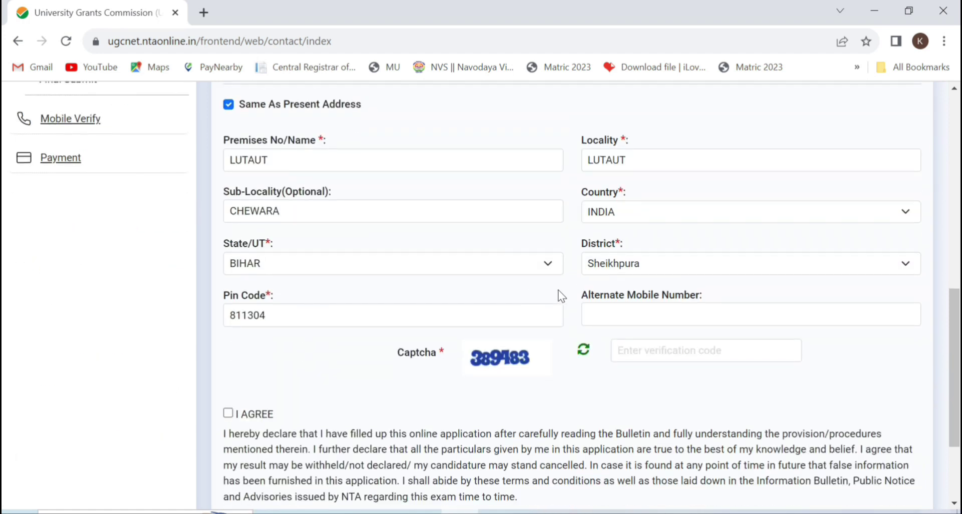
scroll(524, 273, up, 5)
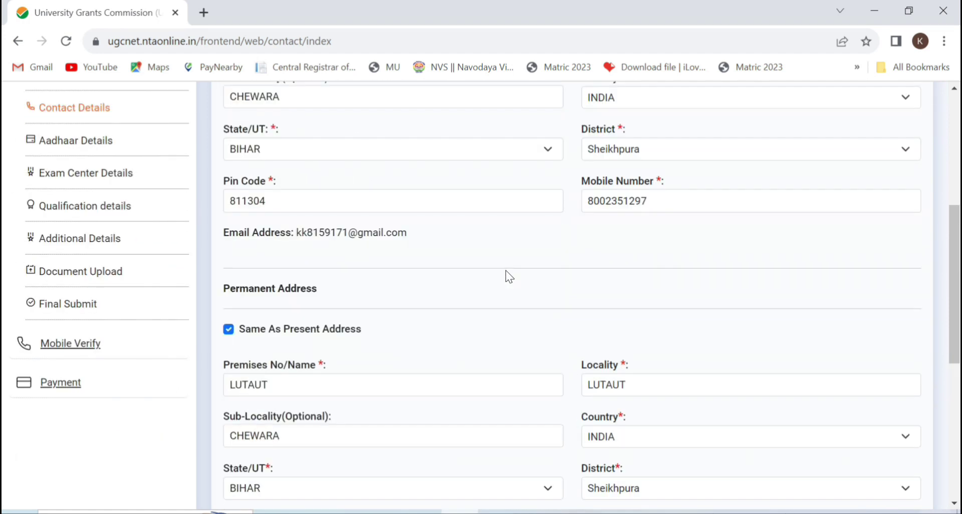
scroll(460, 278, down, 7)
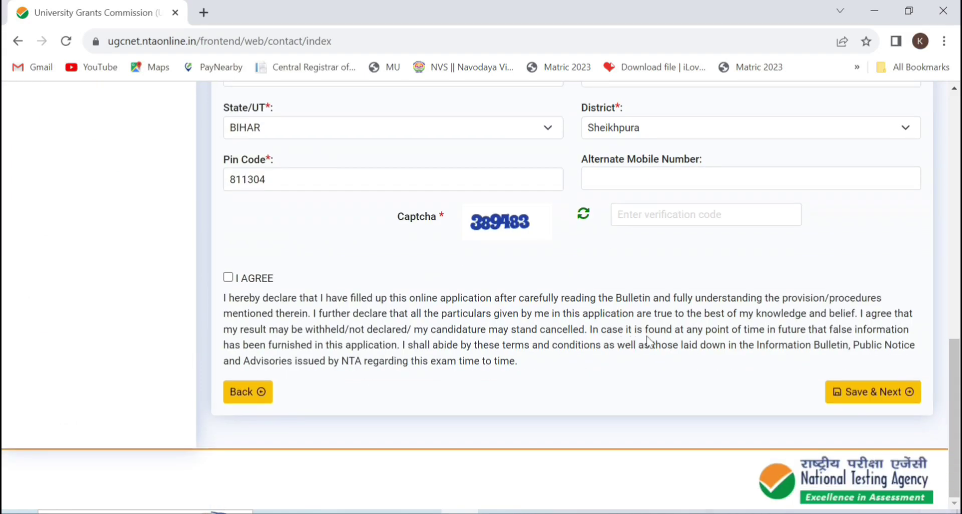
click(228, 278)
scroll(435, 266, up, 4)
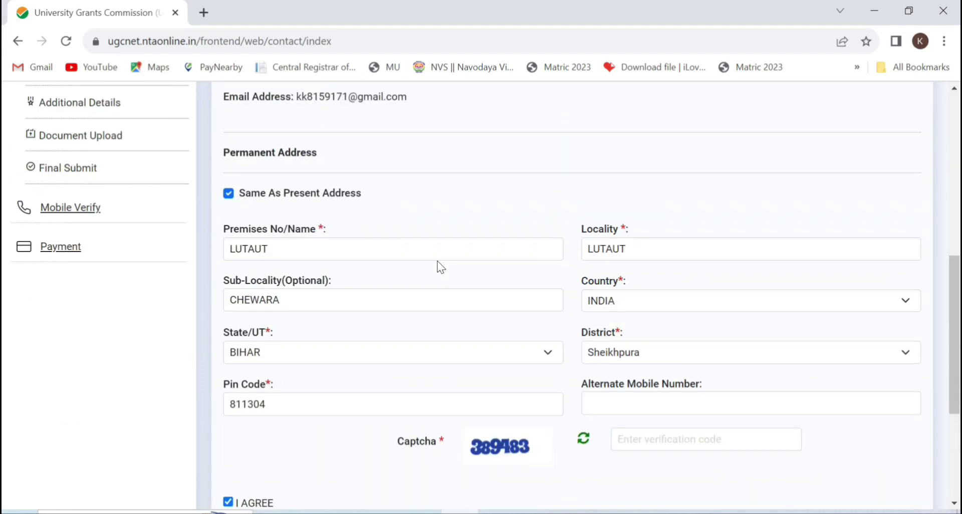
scroll(351, 263, up, 4)
scroll(333, 263, up, 4)
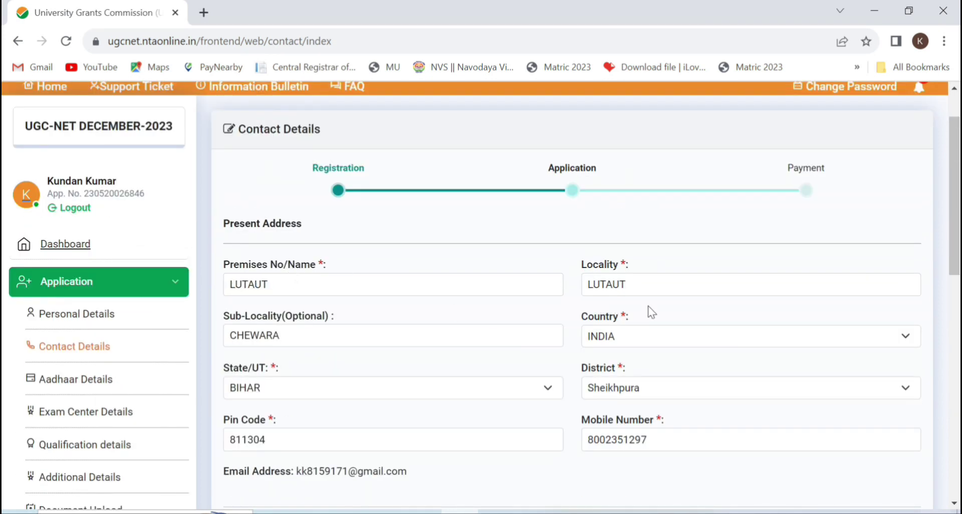
scroll(501, 311, down, 6)
scroll(490, 314, down, 6)
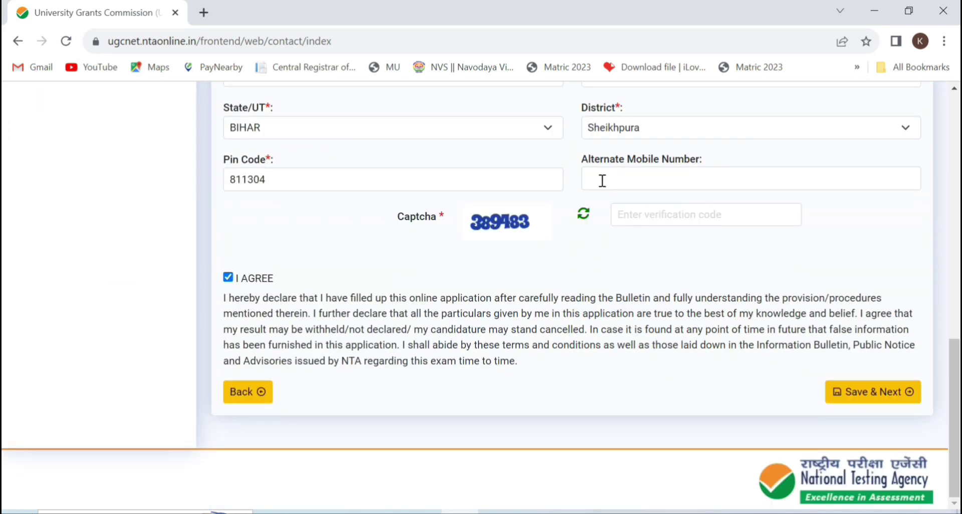
click(660, 214)
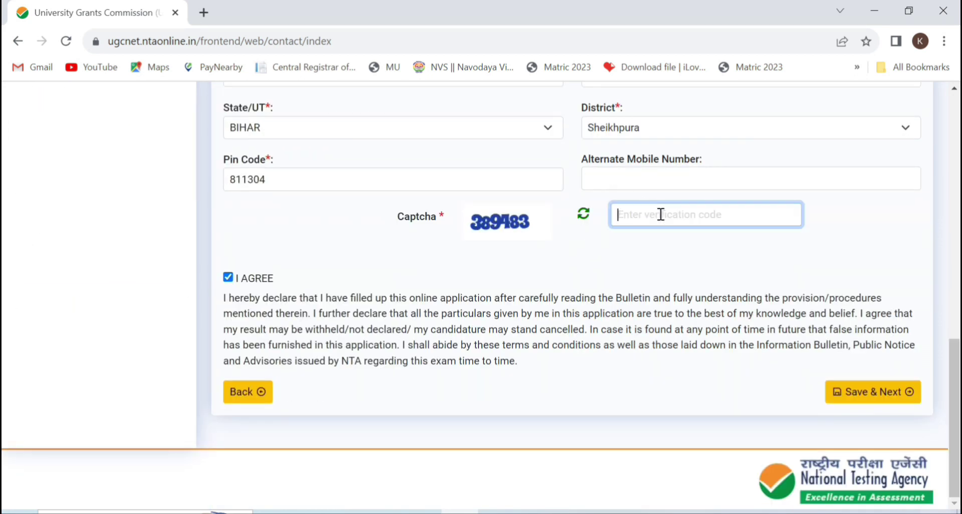
text(389483)
click(869, 391)
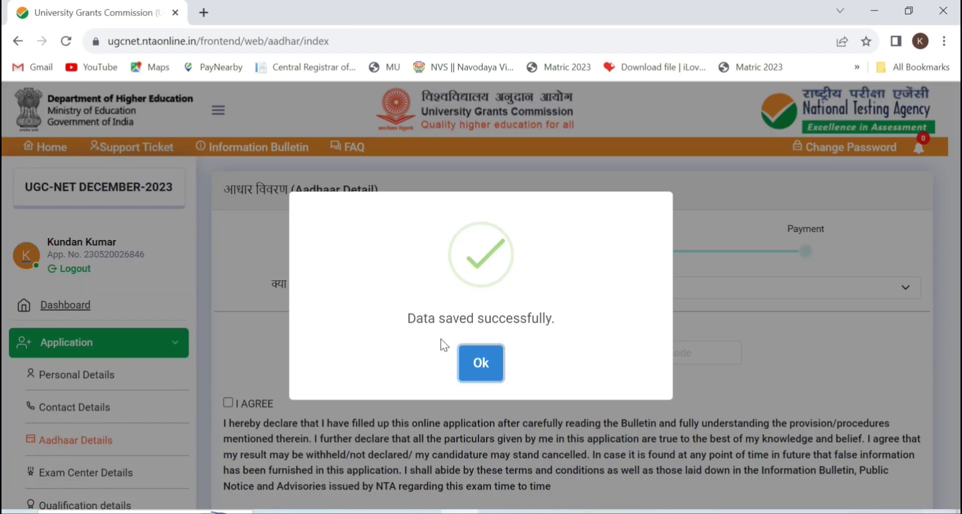
Answer Yes to having an Aadhaar number, consent to sharing it, and select 'Information Not The Same'
click(481, 363)
scroll(467, 273, down, 1)
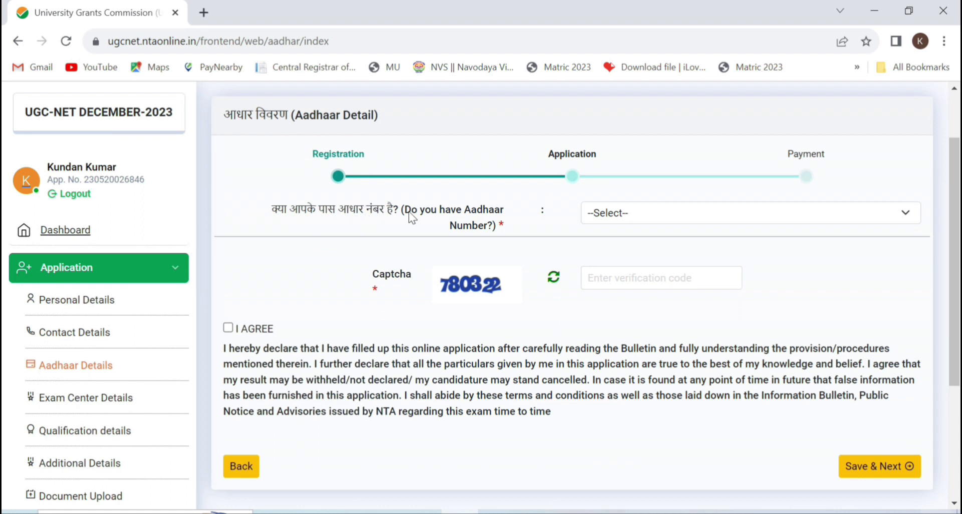
click(702, 216)
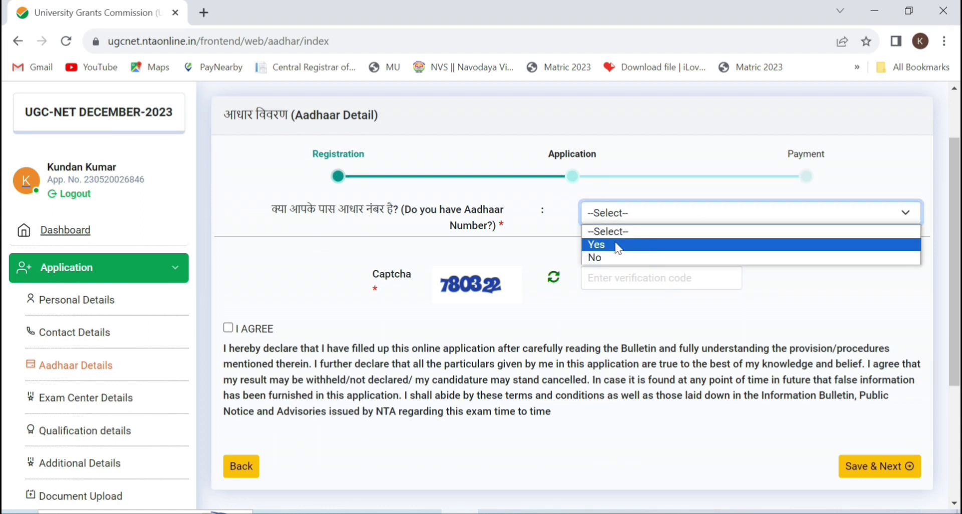
click(618, 249)
scroll(458, 304, down, 1)
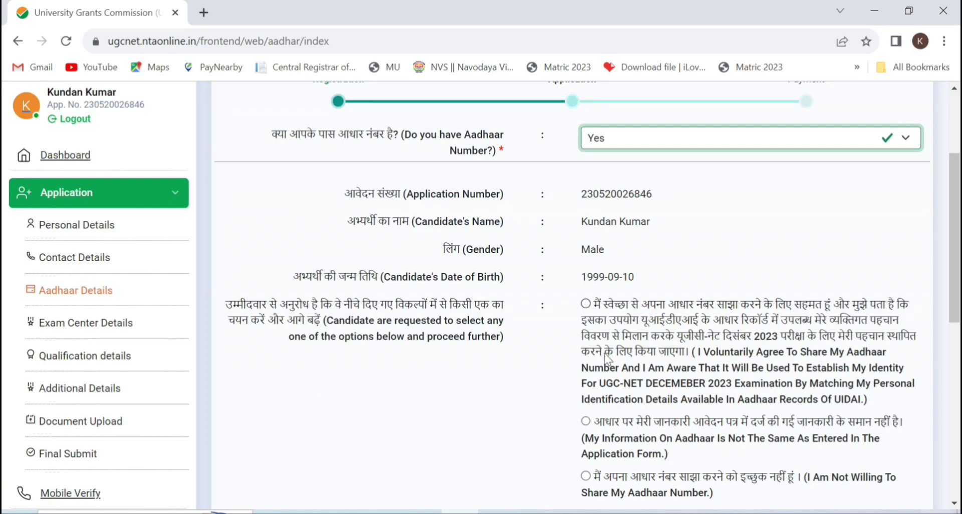
scroll(607, 358, down, 1)
click(585, 230)
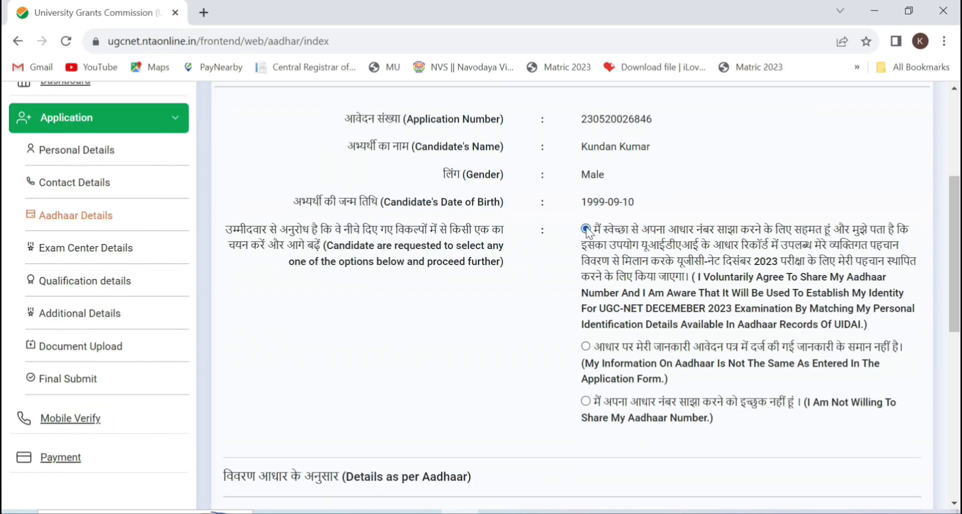
click(586, 346)
scroll(617, 426, down, 4)
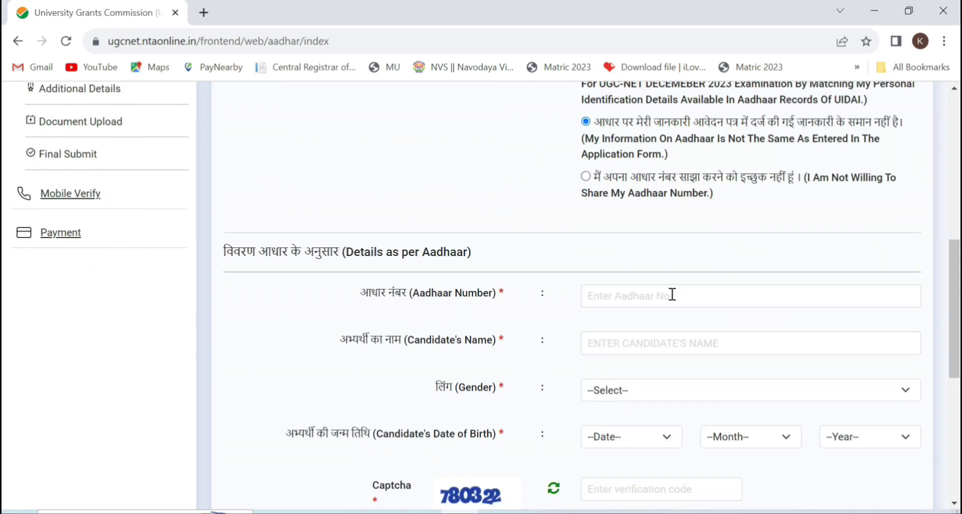
Enter the Aadhaar number and the candidate's name as shown on Aadhaar
click(672, 295)
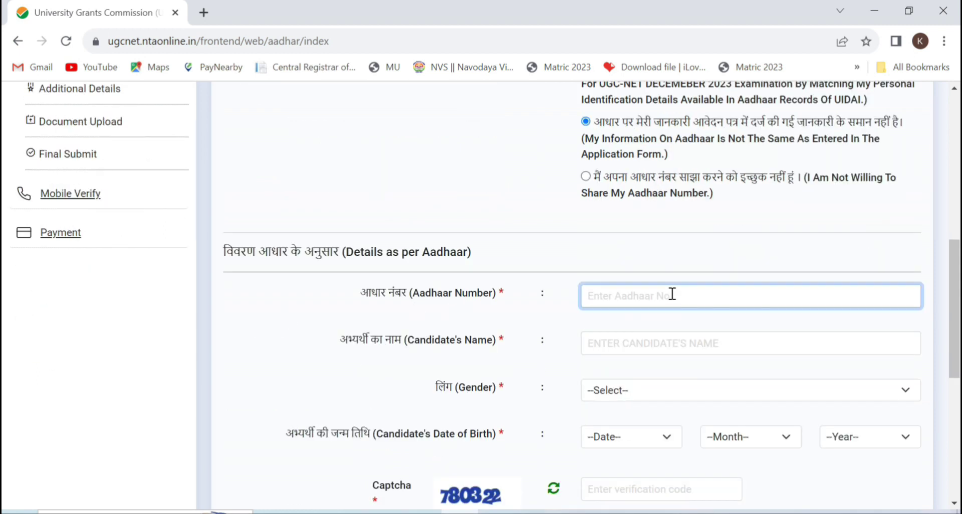
text(XXXX XXXX)
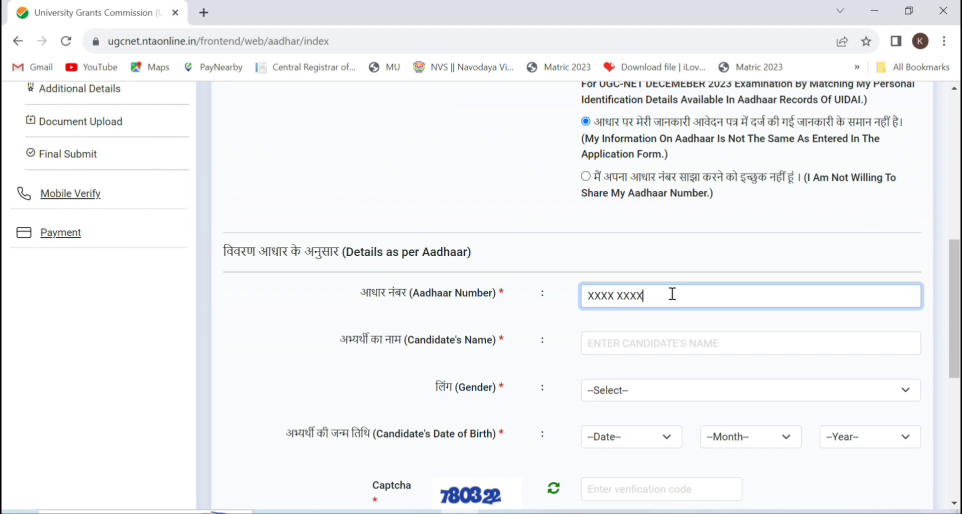
text( 5593)
click(642, 338)
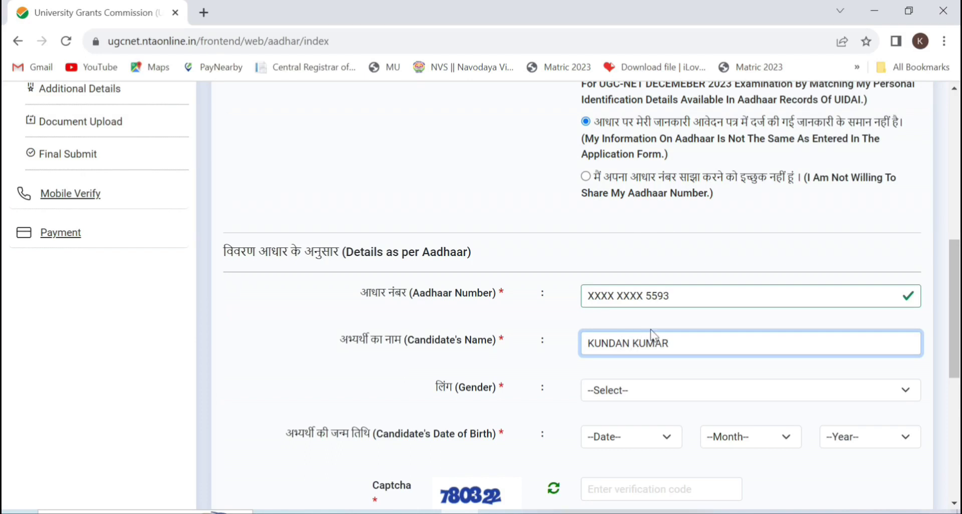
scroll(646, 334, down, 1)
click(646, 314)
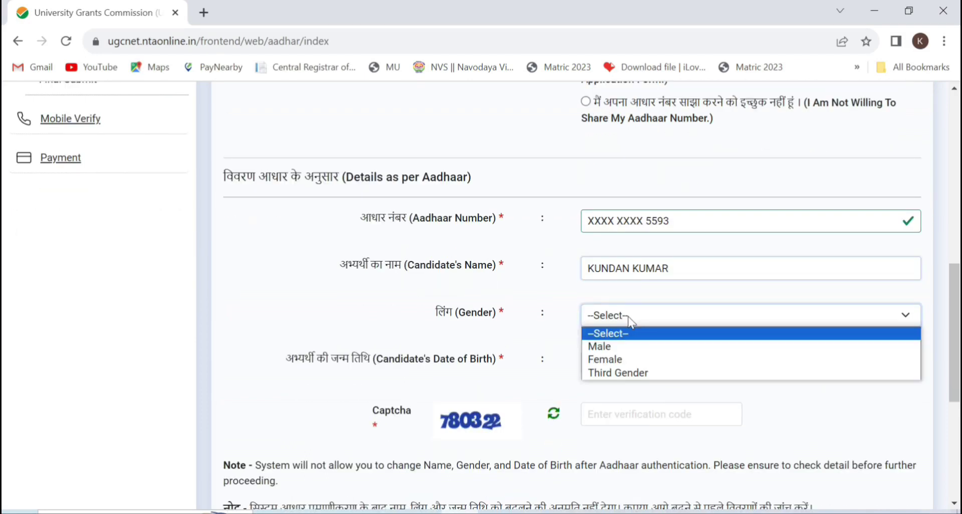
click(616, 348)
click(606, 365)
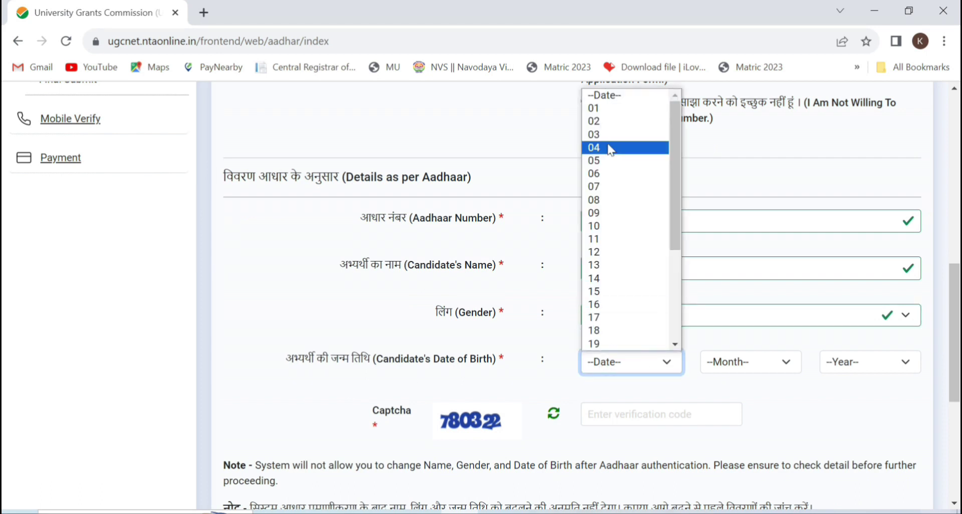
click(606, 225)
click(749, 365)
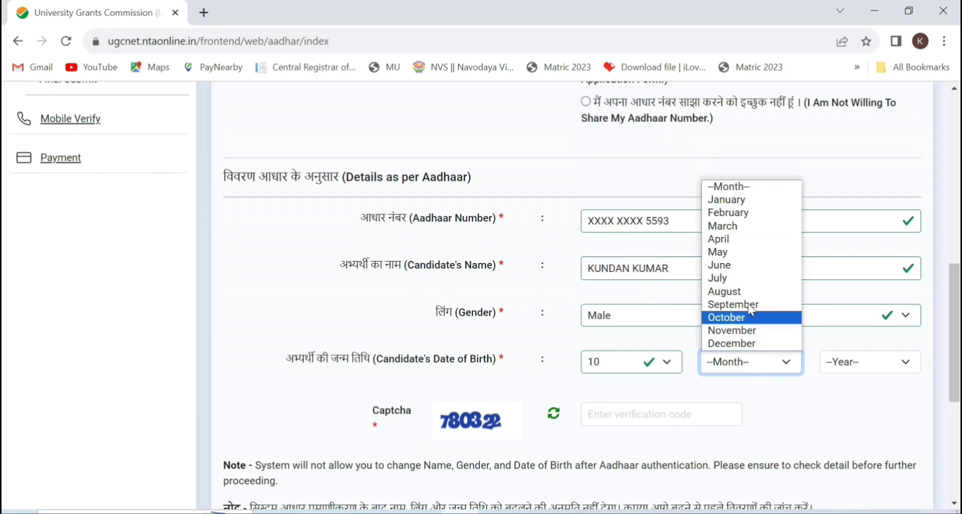
click(741, 304)
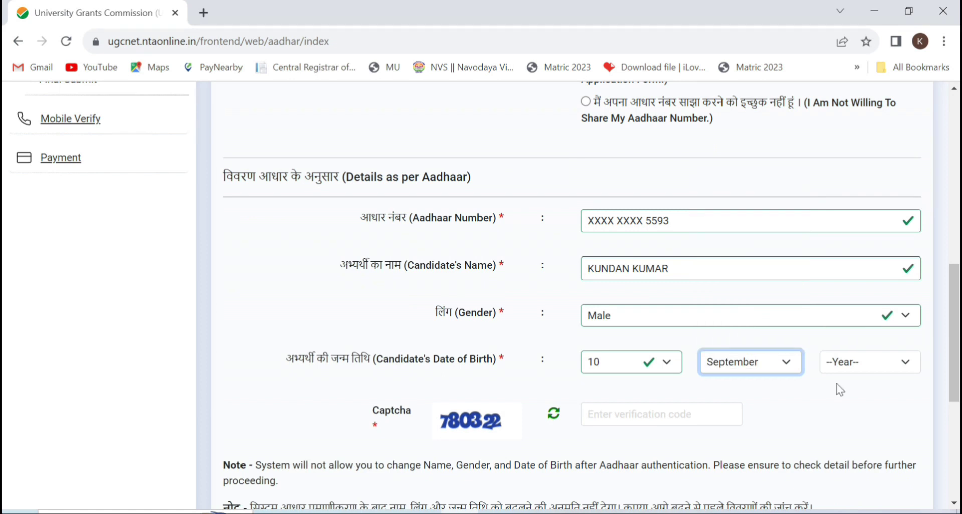
click(854, 361)
scroll(878, 301, down, 13)
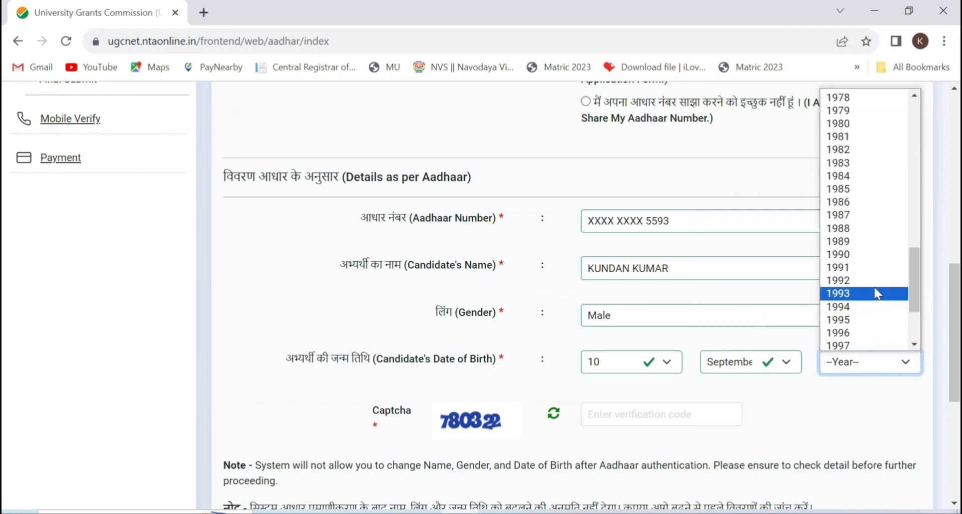
click(865, 266)
Enter the captcha, agree to the declaration, and save the Aadhaar details
scroll(721, 399, down, 1)
scroll(722, 398, down, 2)
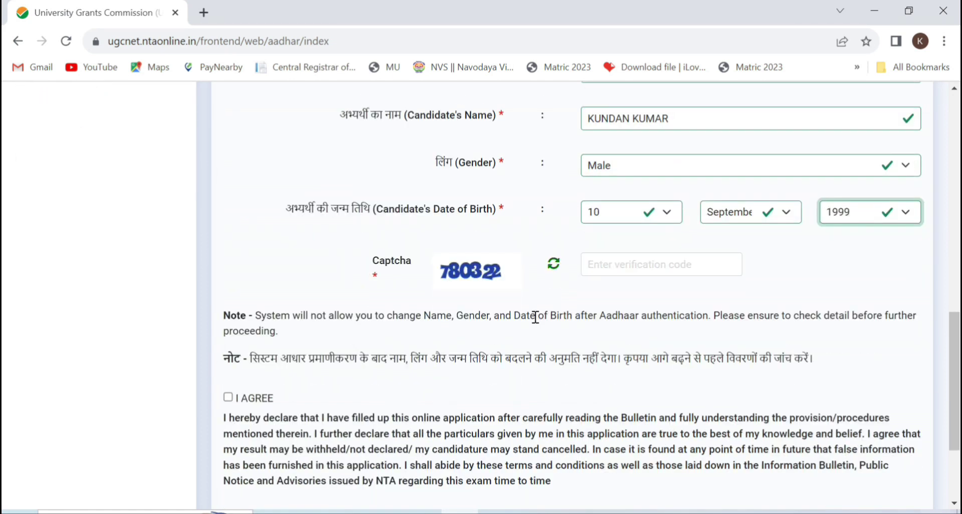
click(626, 269)
text(7803)
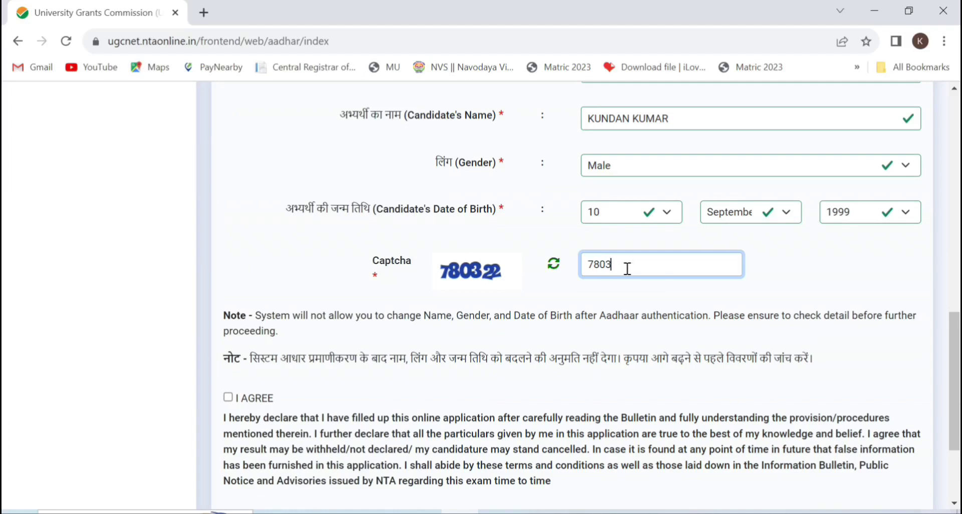
text(22)
scroll(625, 273, down, 3)
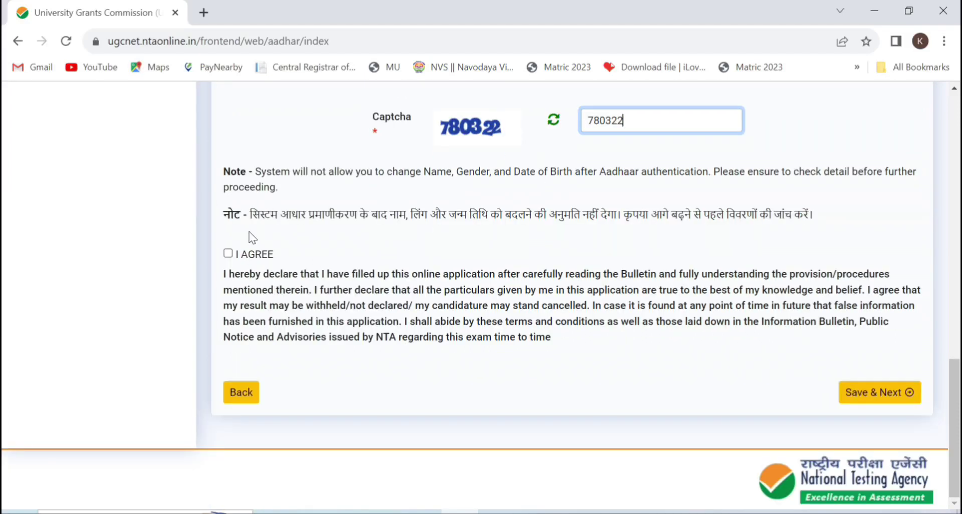
click(230, 255)
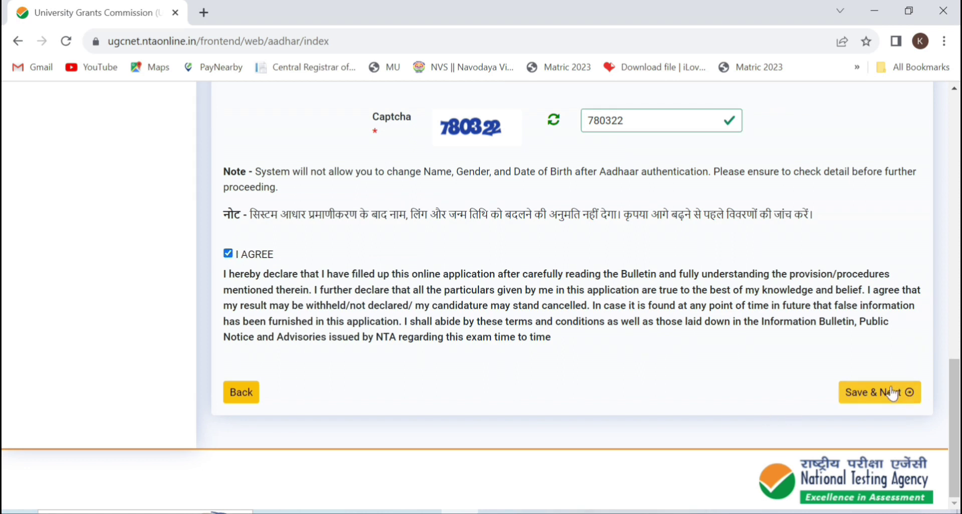
click(889, 393)
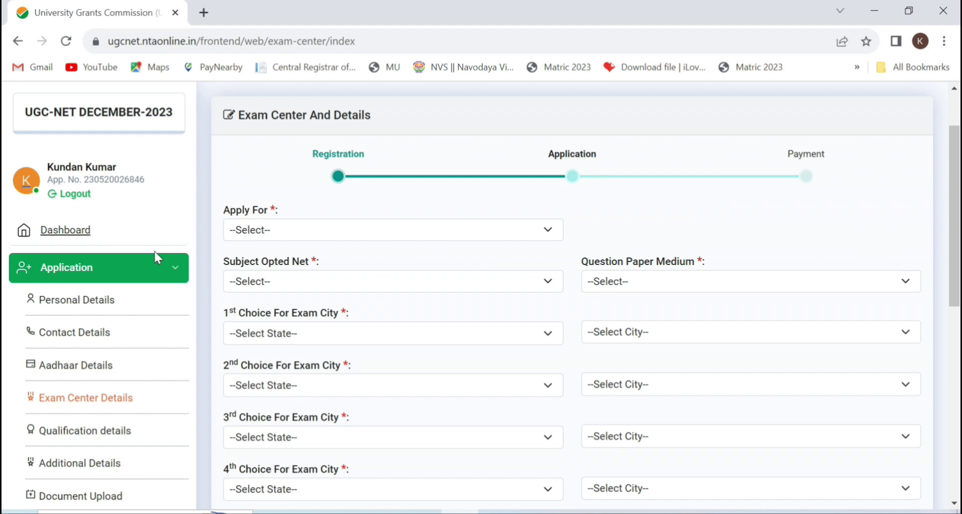
Apply for ASSISTANT PROFESSOR with HINDI - 20 as the NET subject
scroll(157, 257, down, 2)
click(268, 156)
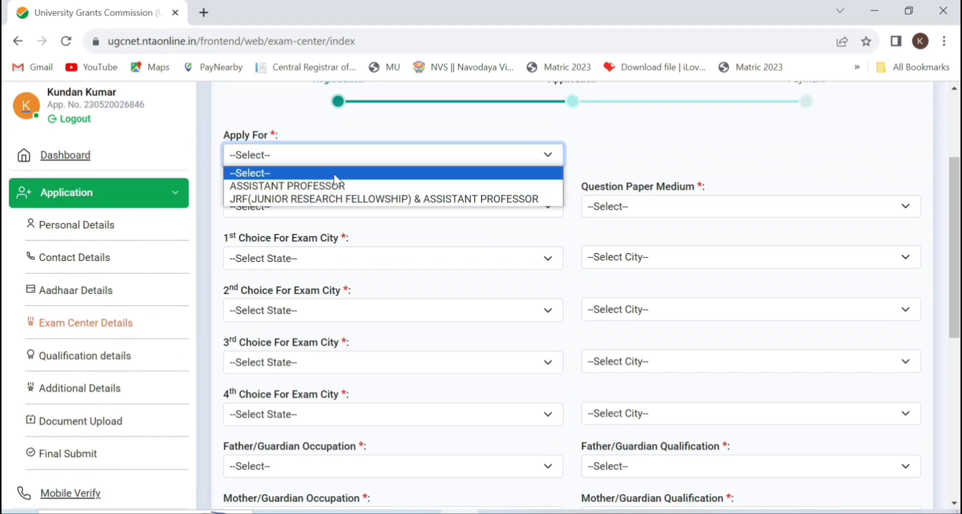
click(279, 185)
click(514, 208)
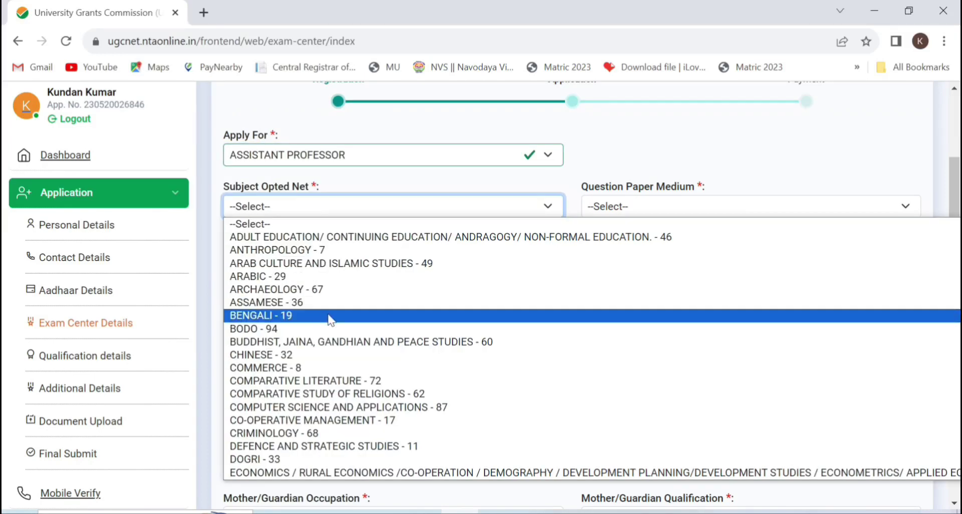
scroll(283, 325, down, 5)
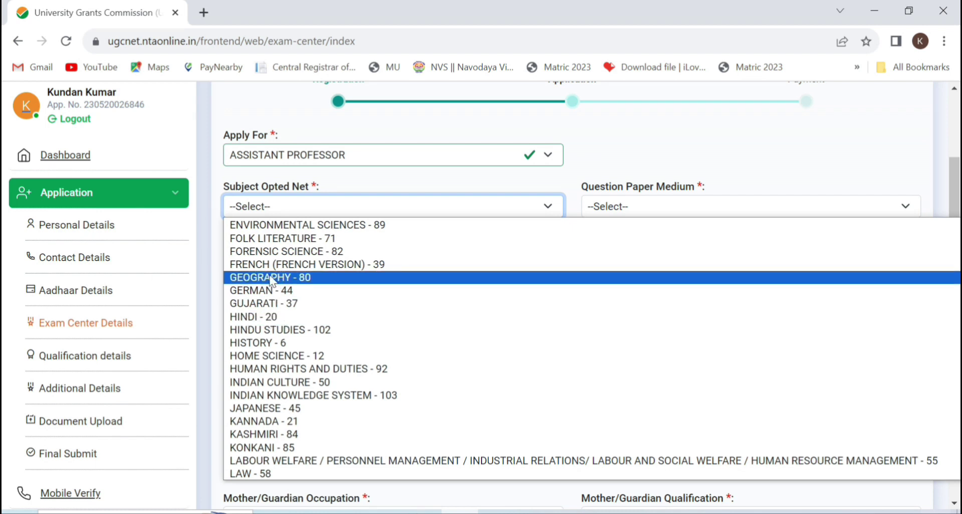
scroll(284, 326, down, 10)
scroll(300, 371, down, 1)
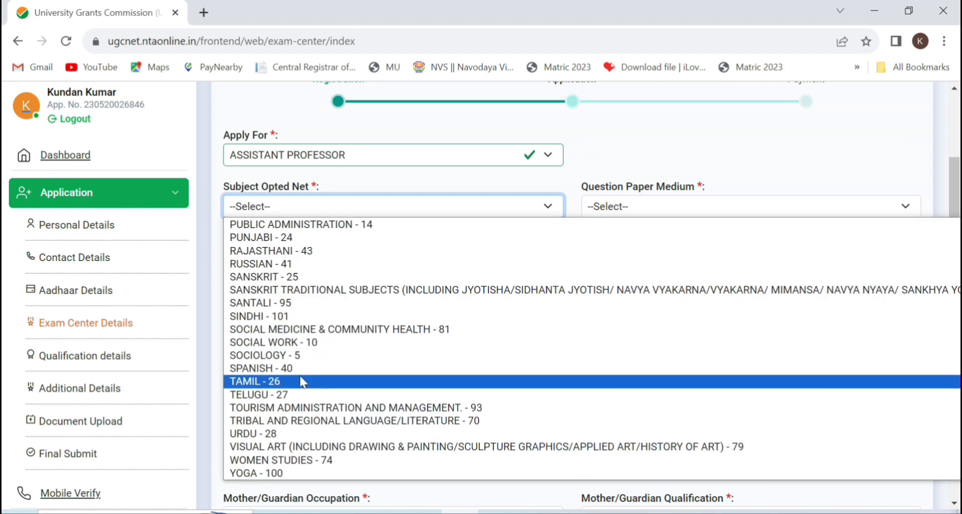
scroll(303, 384, up, 15)
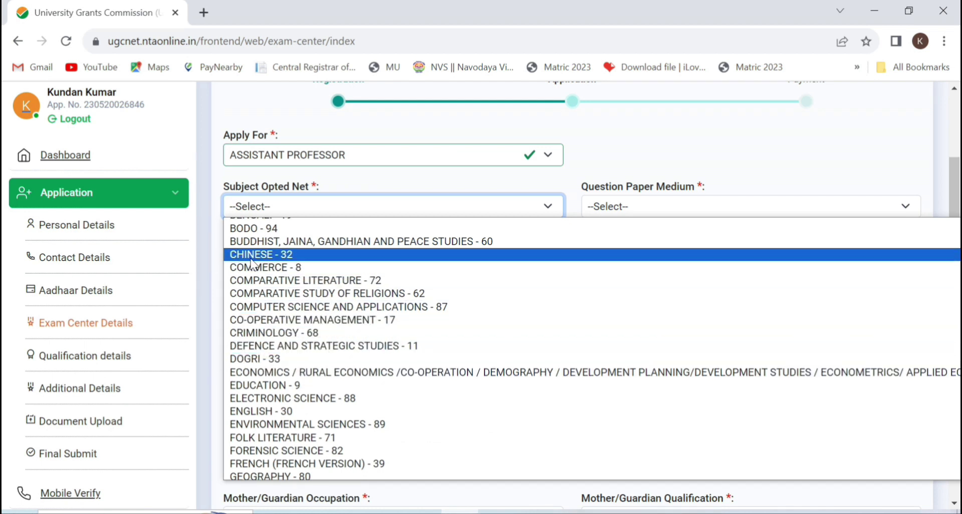
scroll(249, 254, up, 3)
scroll(248, 328, down, 12)
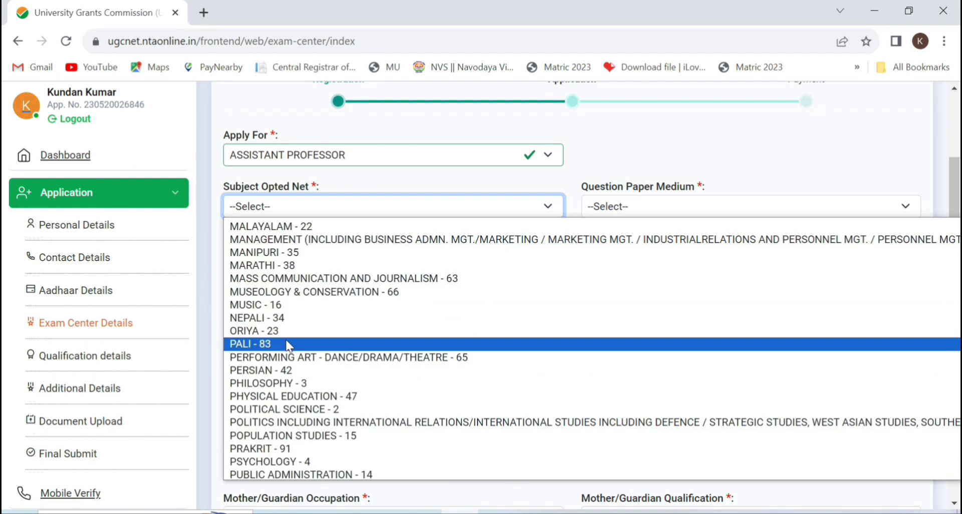
scroll(275, 358, down, 5)
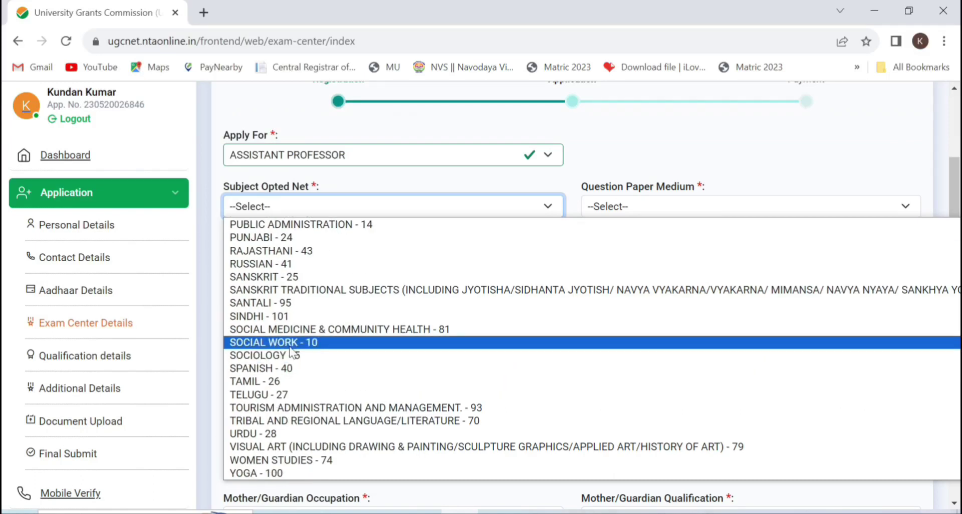
scroll(278, 372, up, 9)
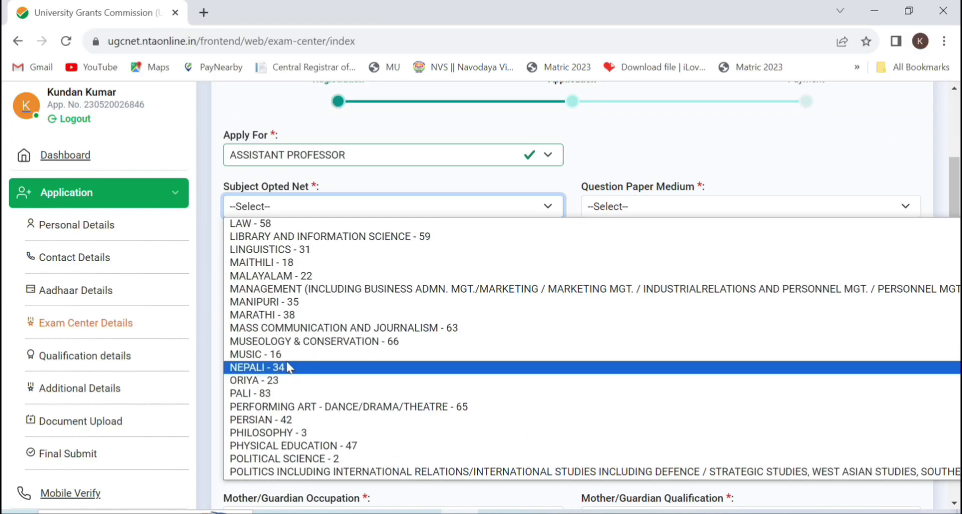
scroll(273, 296, up, 3)
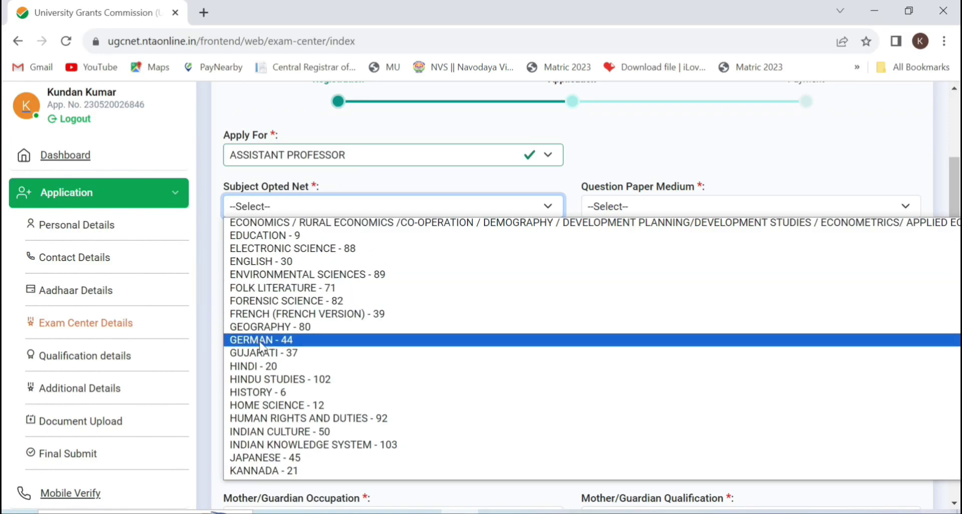
click(270, 368)
Set the question paper medium to HINDI
click(644, 211)
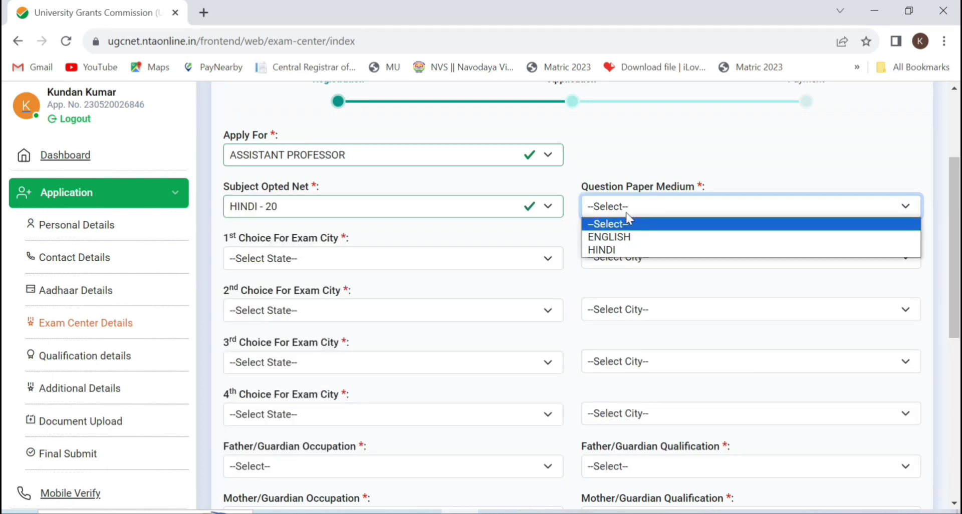
click(603, 251)
click(278, 261)
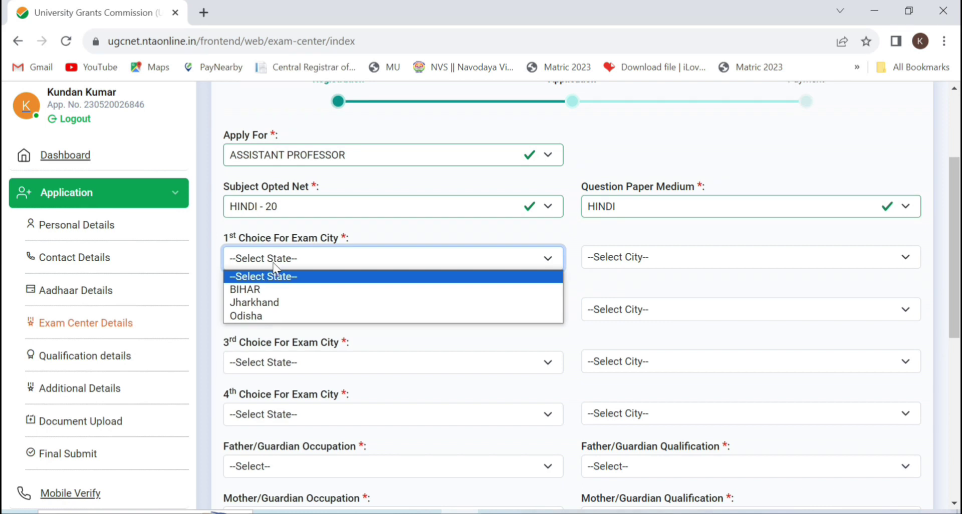
Set the 1st and 2nd exam city choices to BIHAR: Gaya and Patna
click(250, 289)
click(655, 256)
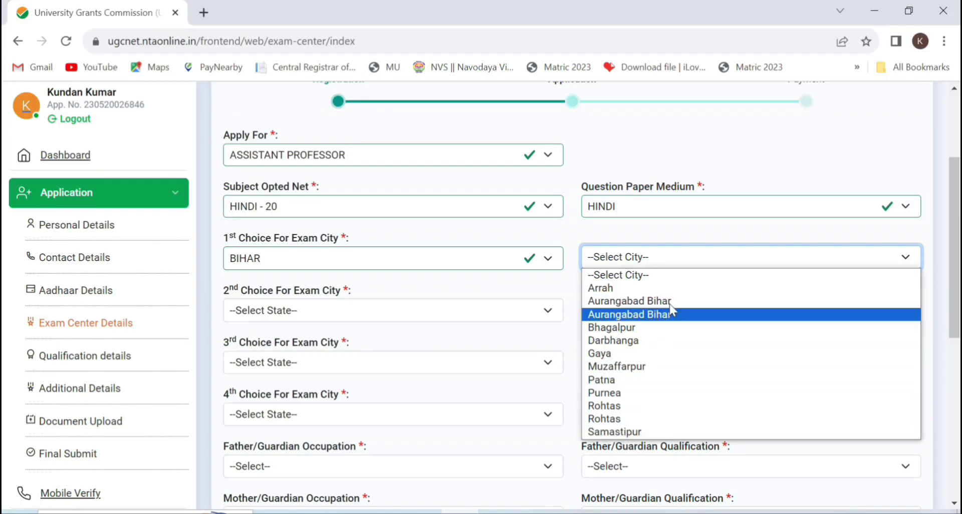
click(656, 352)
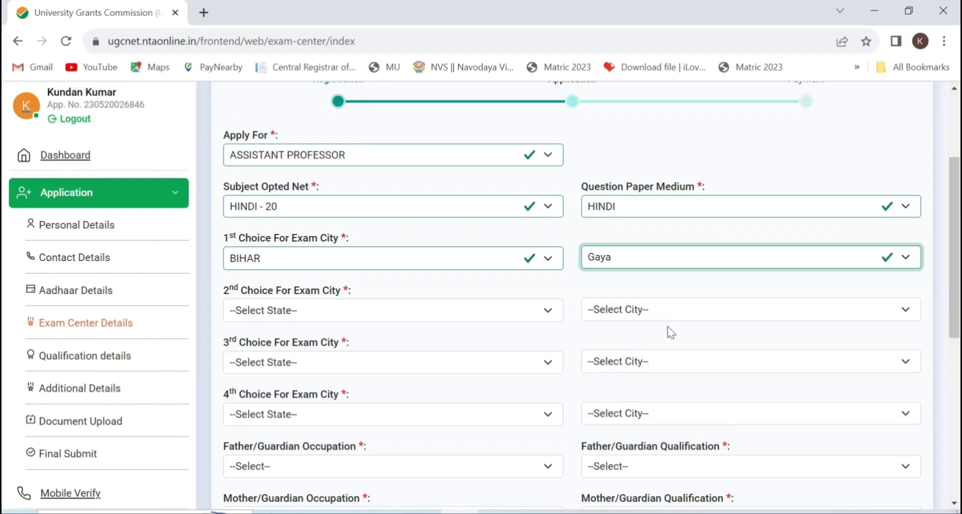
click(246, 310)
click(262, 342)
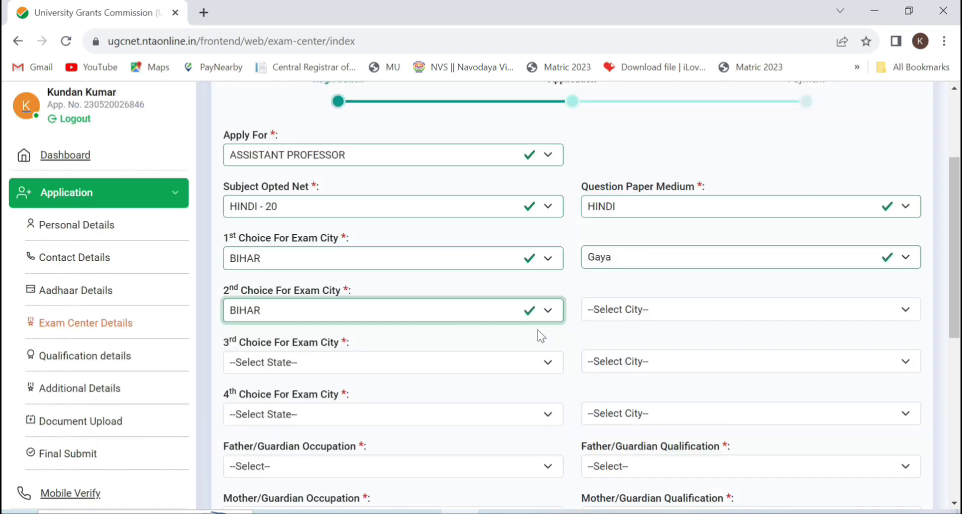
click(654, 310)
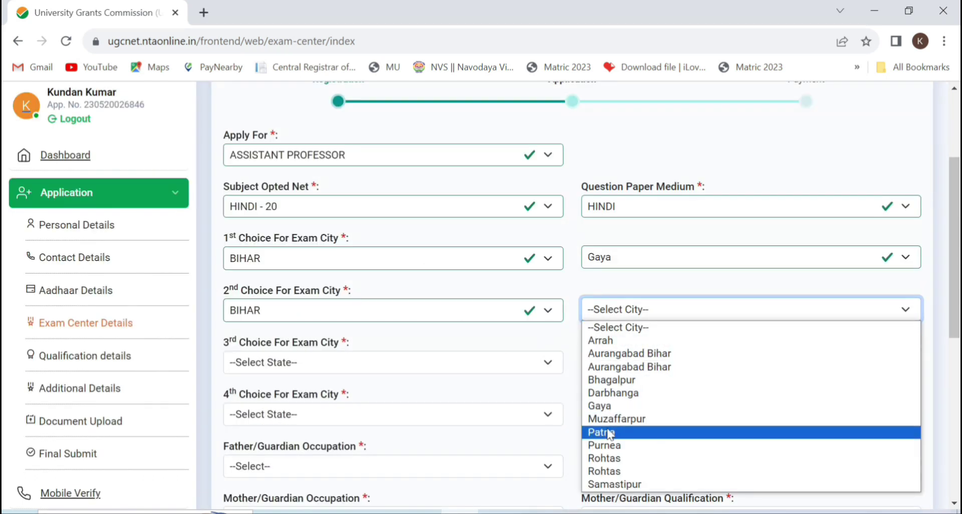
click(607, 431)
Set the 3rd exam city choice to BIHAR: Muzaffarpur, after dismissing duplicate-city warnings
scroll(630, 370, down, 3)
click(311, 210)
click(275, 242)
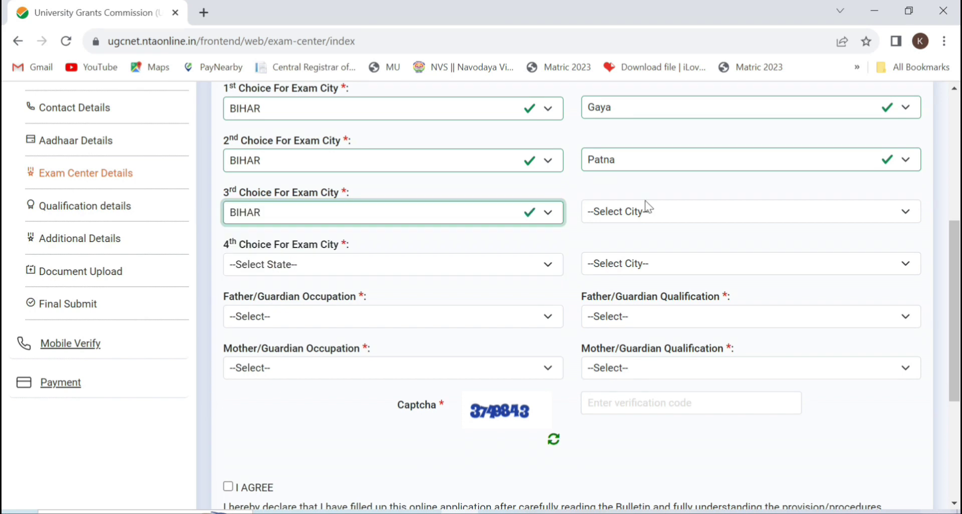
click(647, 210)
click(638, 345)
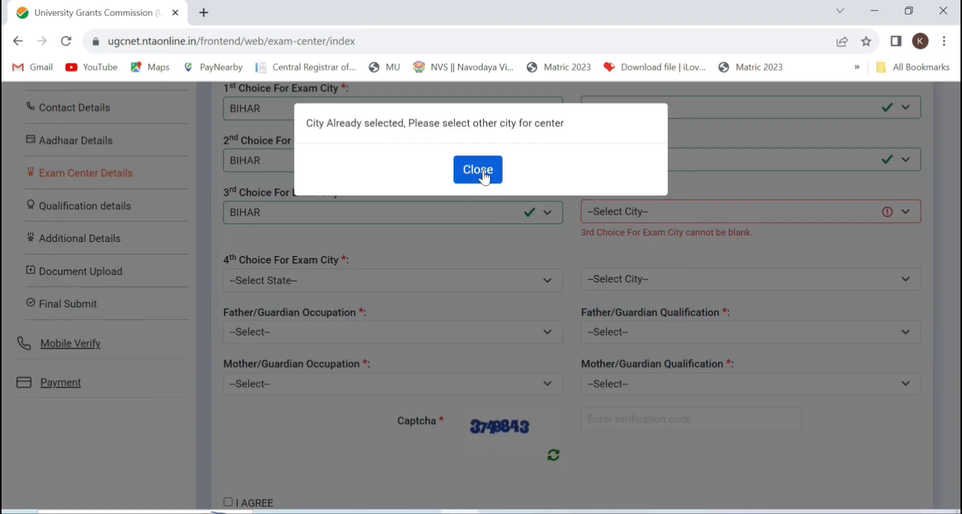
click(478, 170)
click(651, 212)
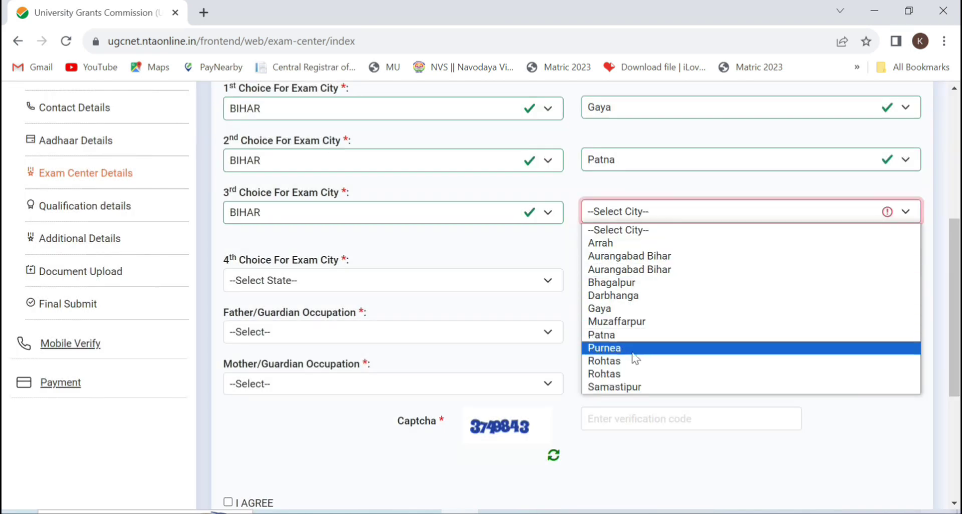
click(626, 308)
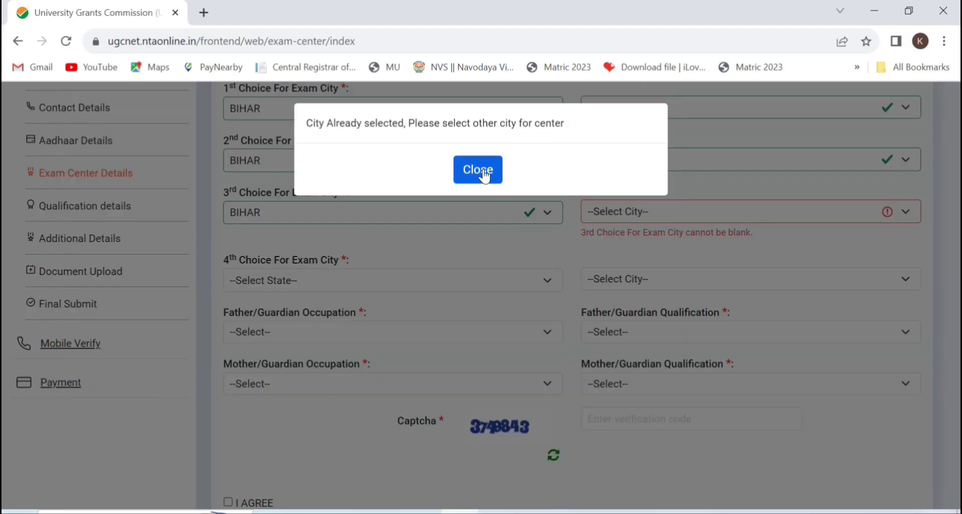
click(477, 170)
click(621, 211)
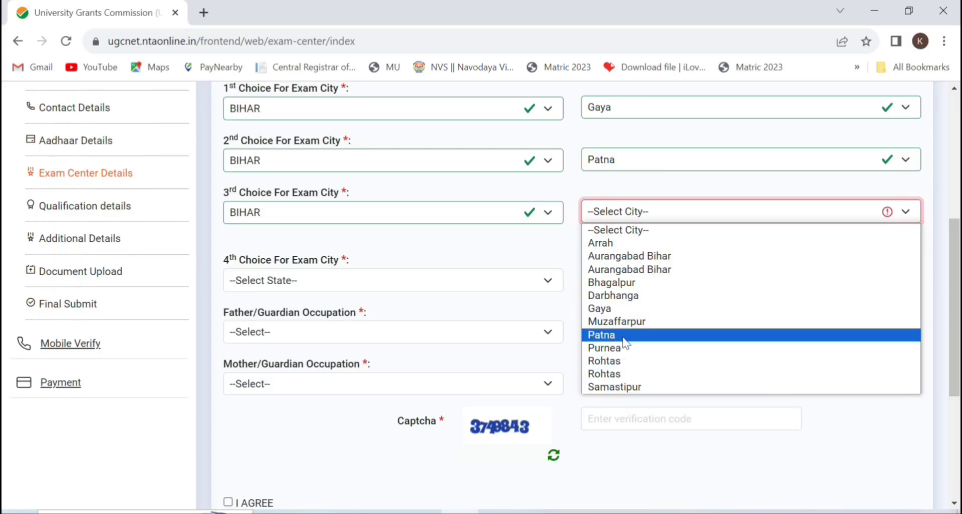
click(623, 322)
Set the 4th exam city choice to BIHAR: Aurangabad Bihar
click(268, 265)
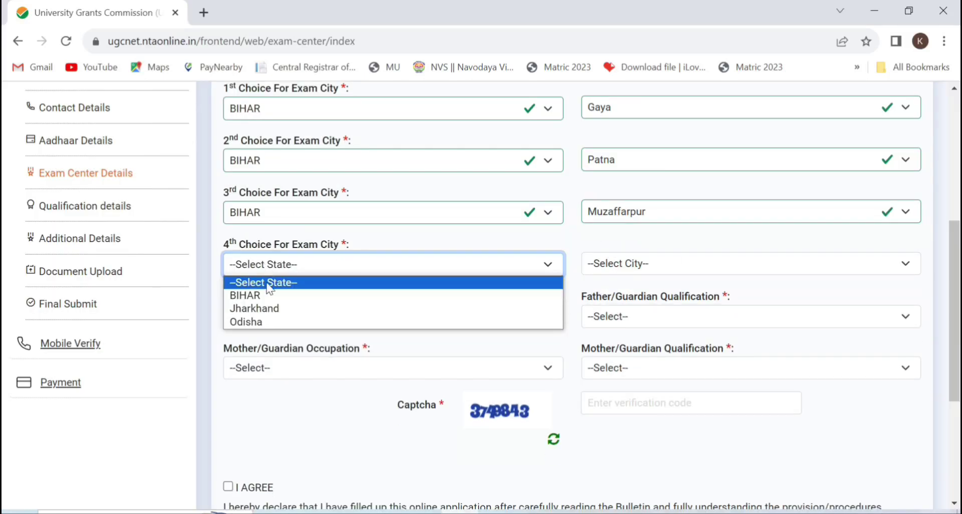
click(271, 294)
click(640, 270)
click(643, 309)
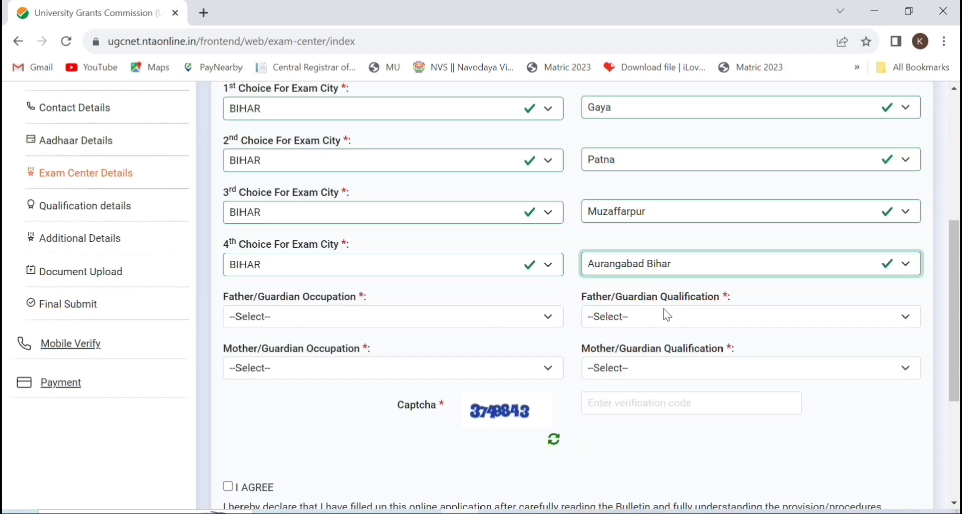
click(346, 318)
click(228, 316)
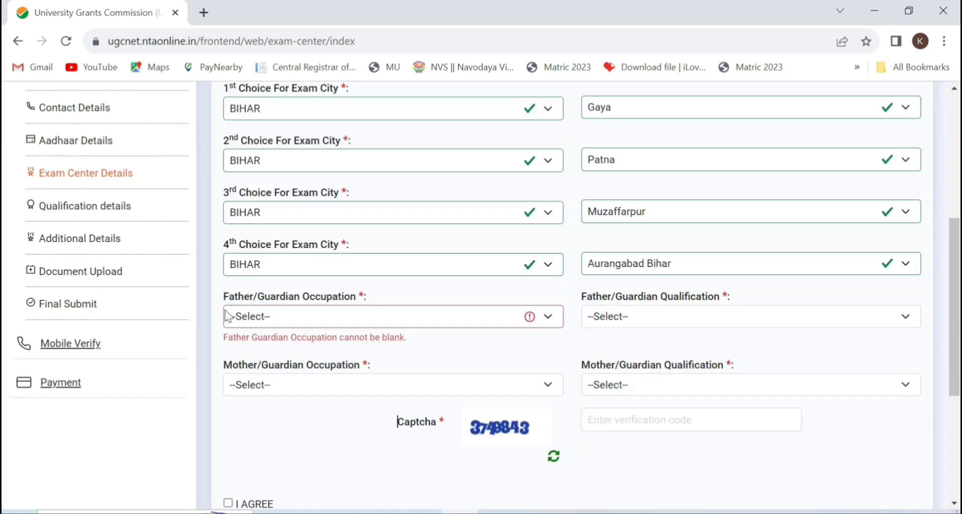
Set father's and mother's occupation to Agriculture and qualification to Other
click(284, 318)
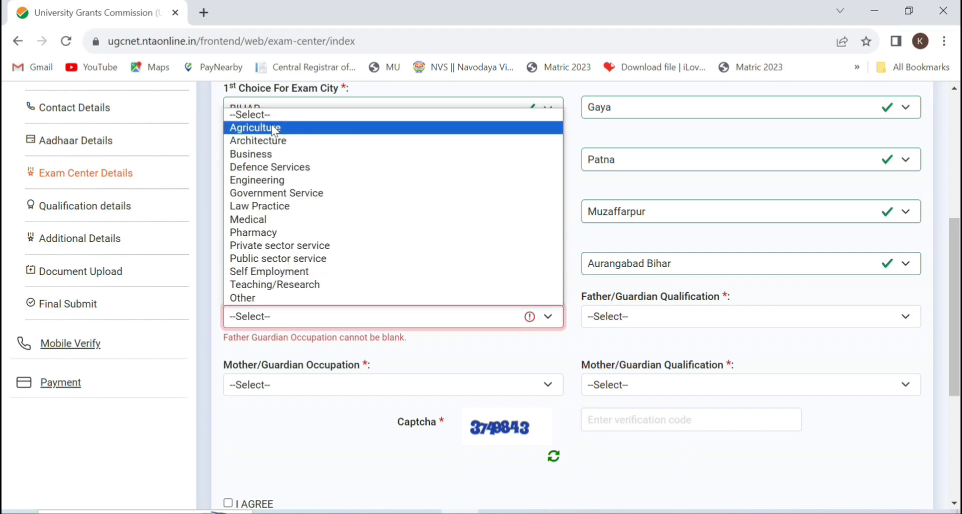
click(270, 271)
click(634, 318)
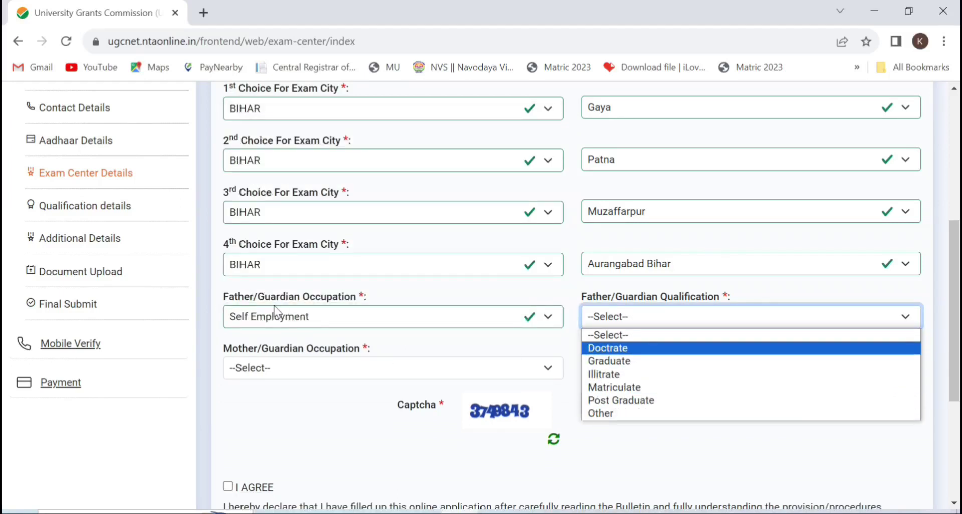
click(259, 317)
click(258, 128)
click(648, 318)
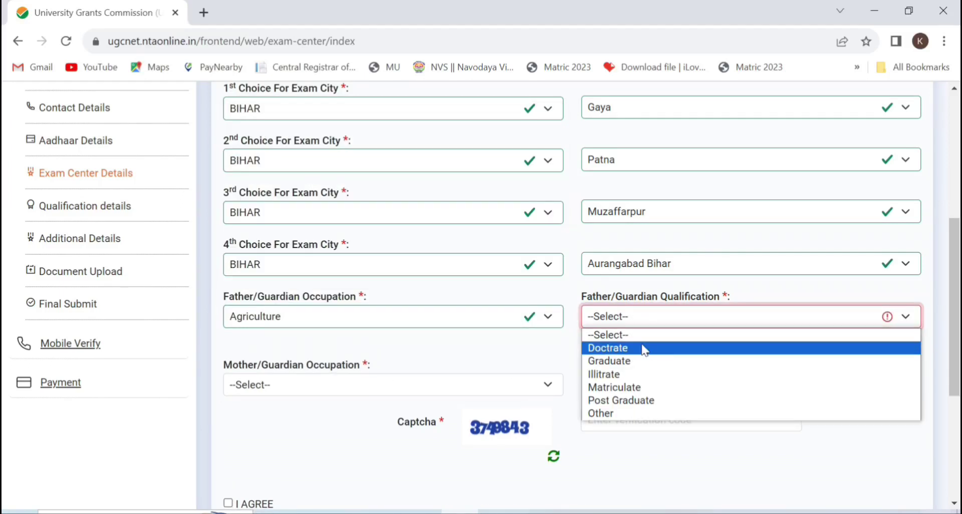
click(617, 413)
click(349, 366)
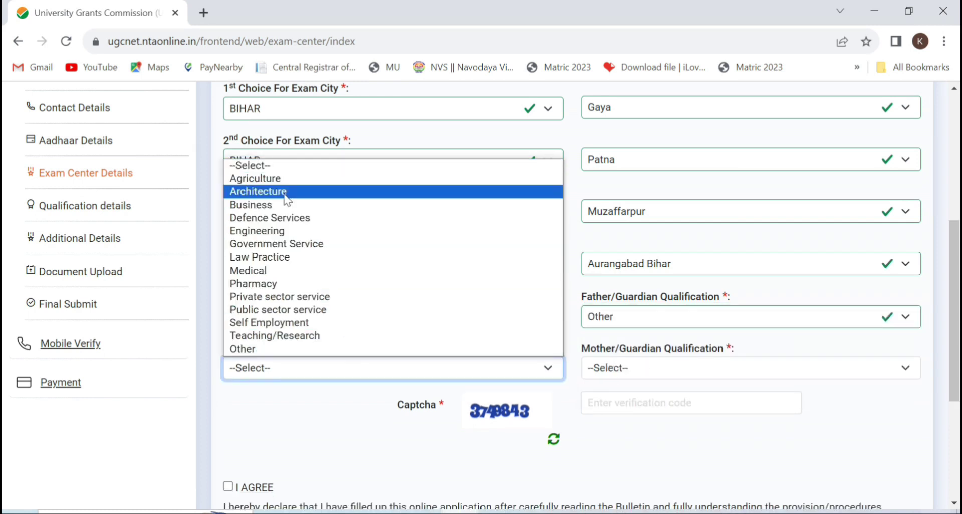
click(282, 179)
click(638, 369)
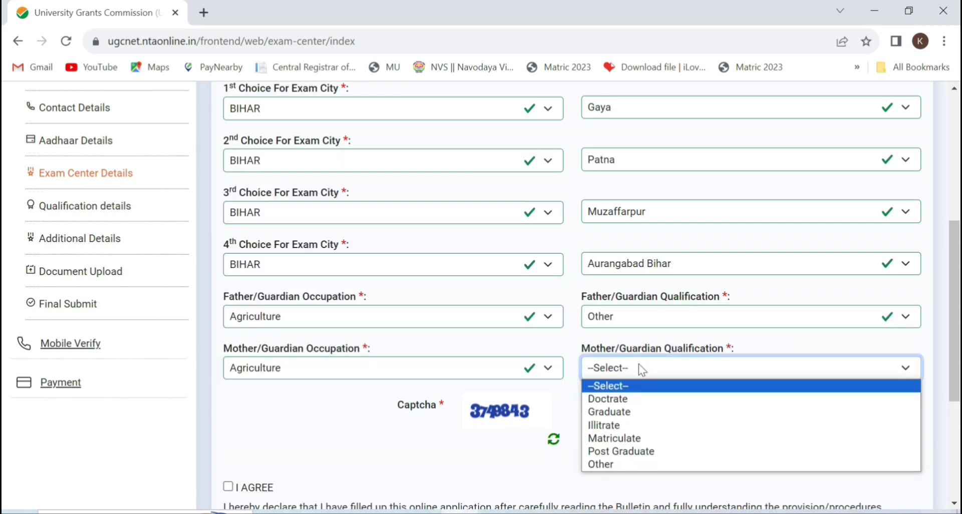
click(643, 463)
Enter the captcha, accept the declaration, and save the exam centre details
click(614, 396)
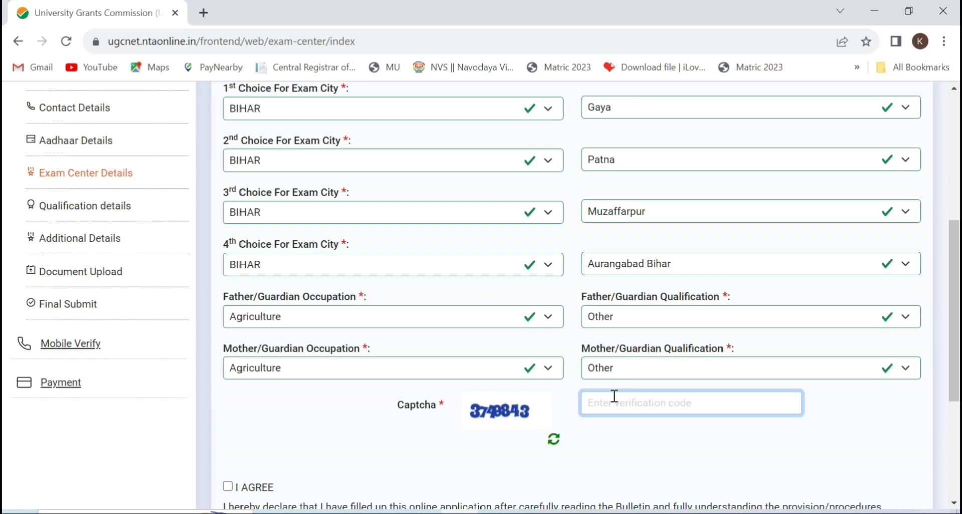
text(3749843)
scroll(212, 433, down, 2)
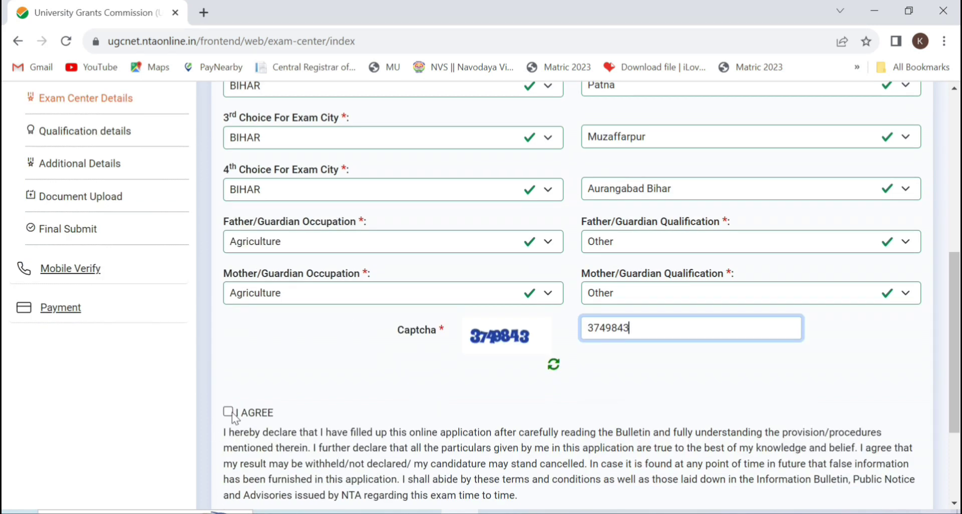
click(228, 412)
scroll(678, 373, down, 3)
click(863, 378)
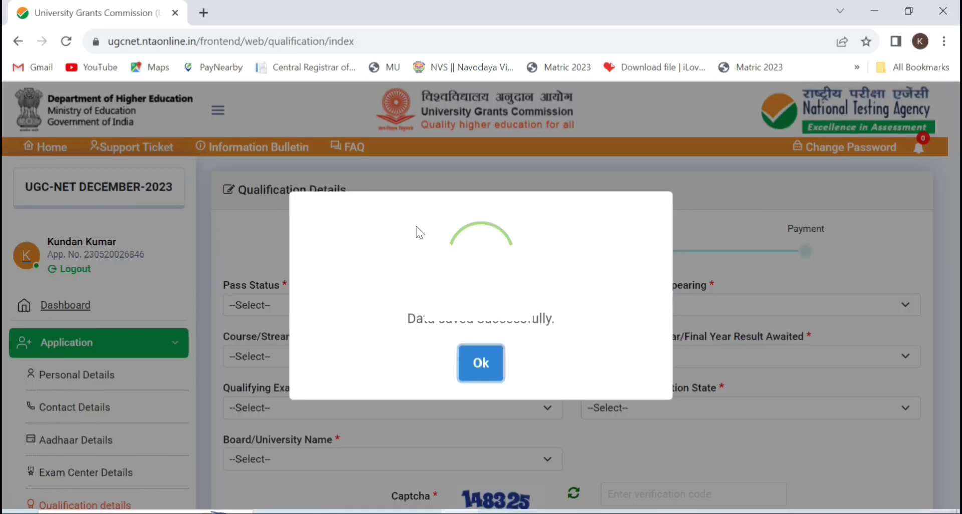
Set Pass Status to Appearing with appearing year 2025
click(476, 368)
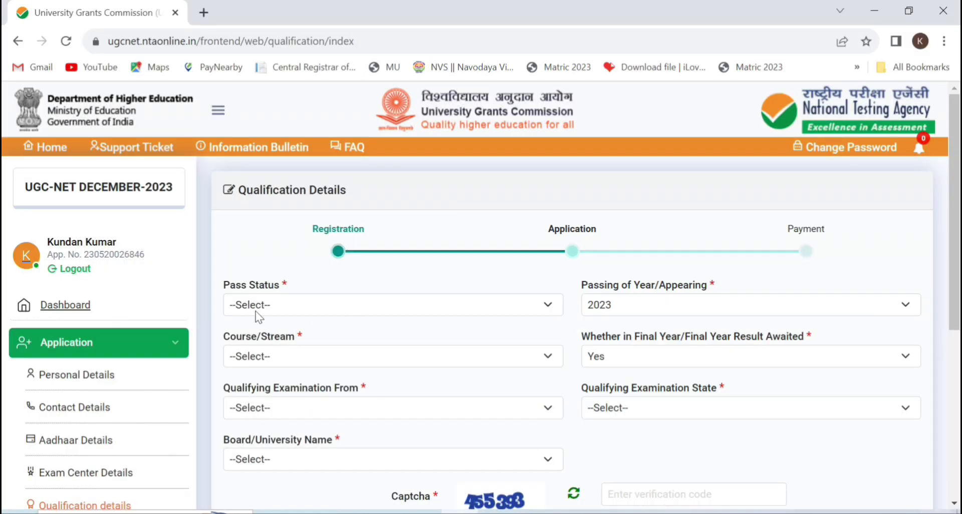
click(312, 303)
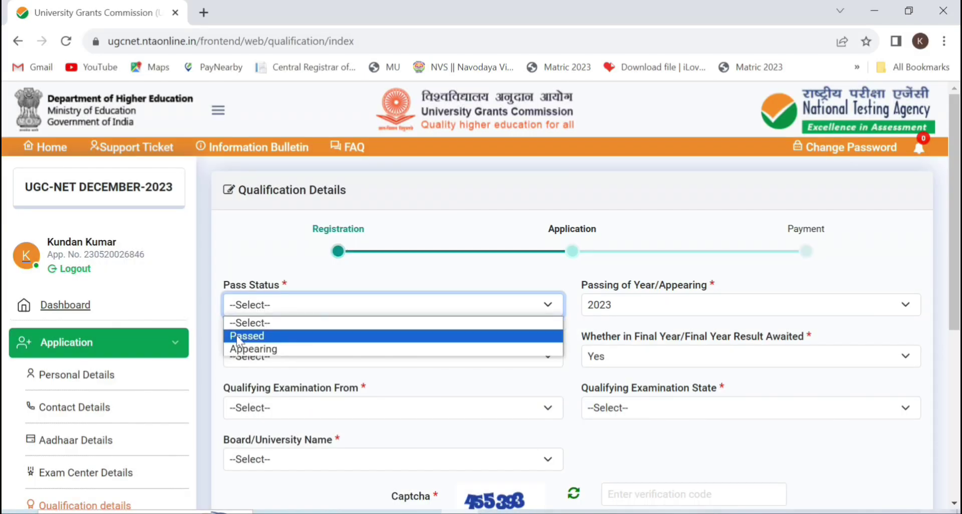
click(275, 336)
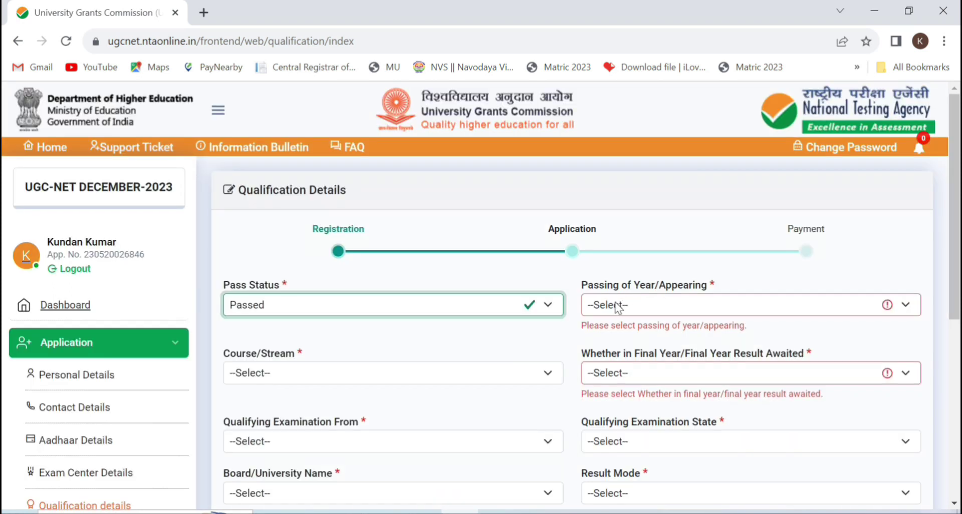
click(621, 306)
scroll(641, 275, down, 10)
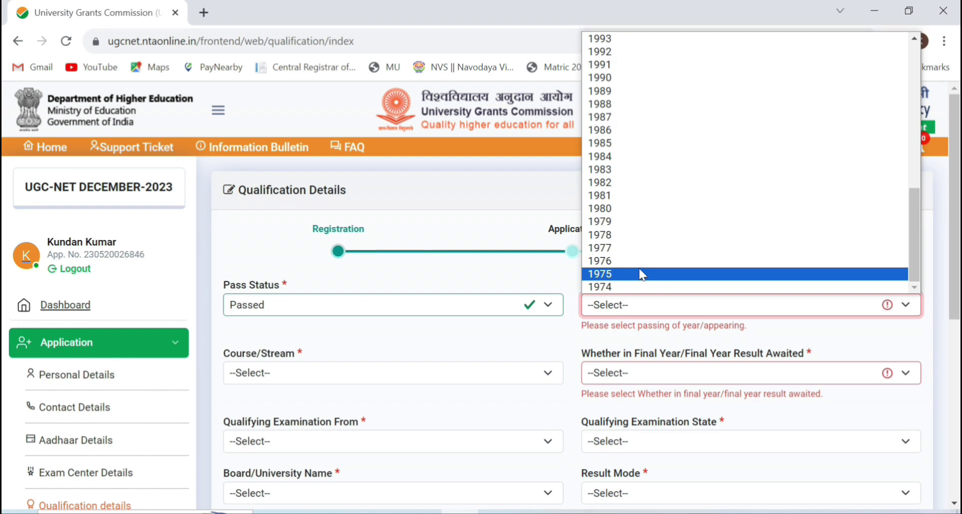
scroll(642, 275, up, 10)
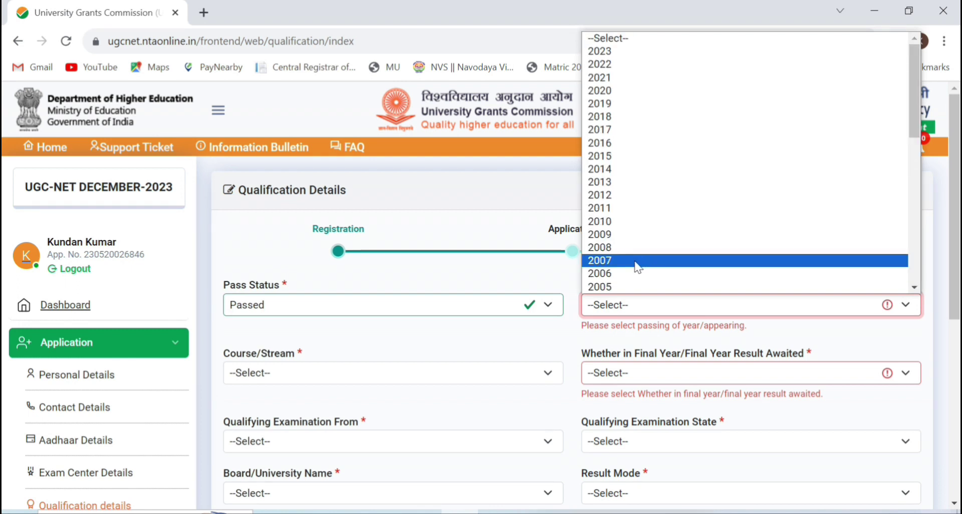
click(492, 280)
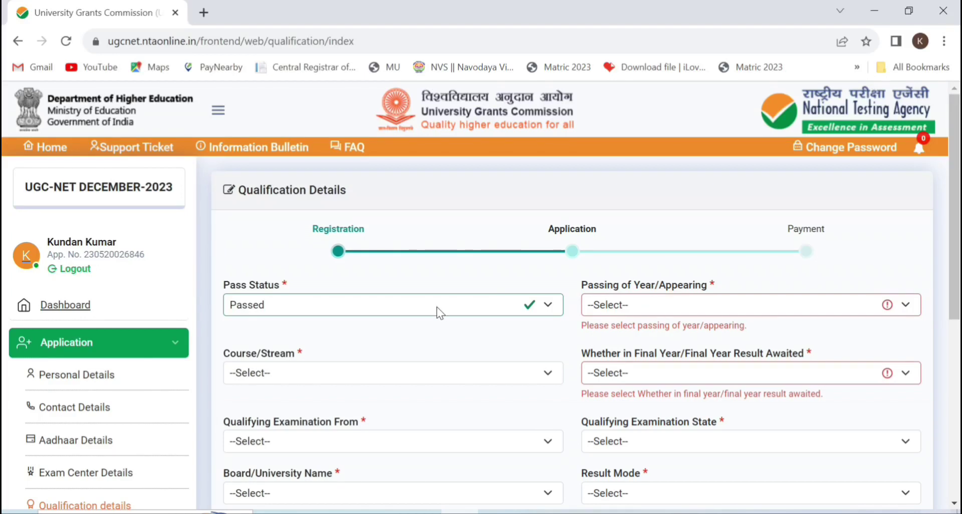
click(399, 312)
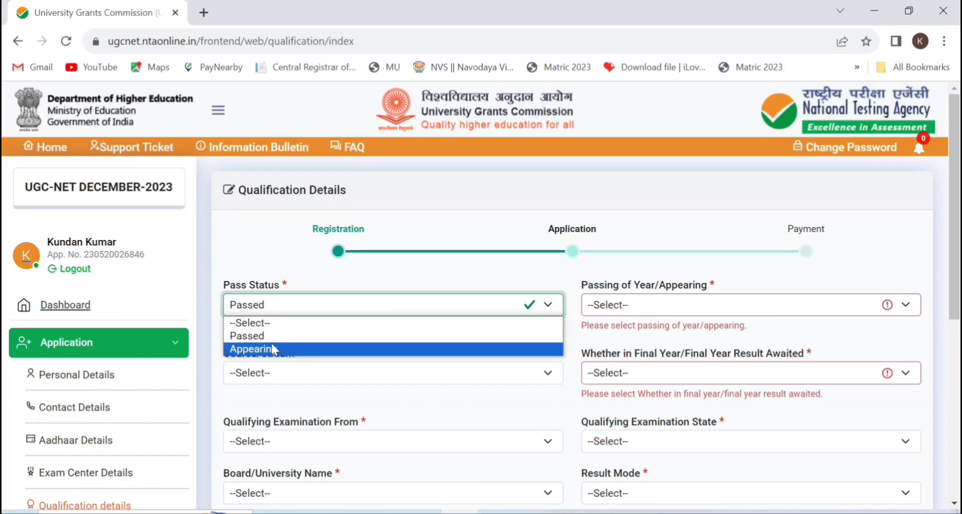
click(334, 348)
click(671, 310)
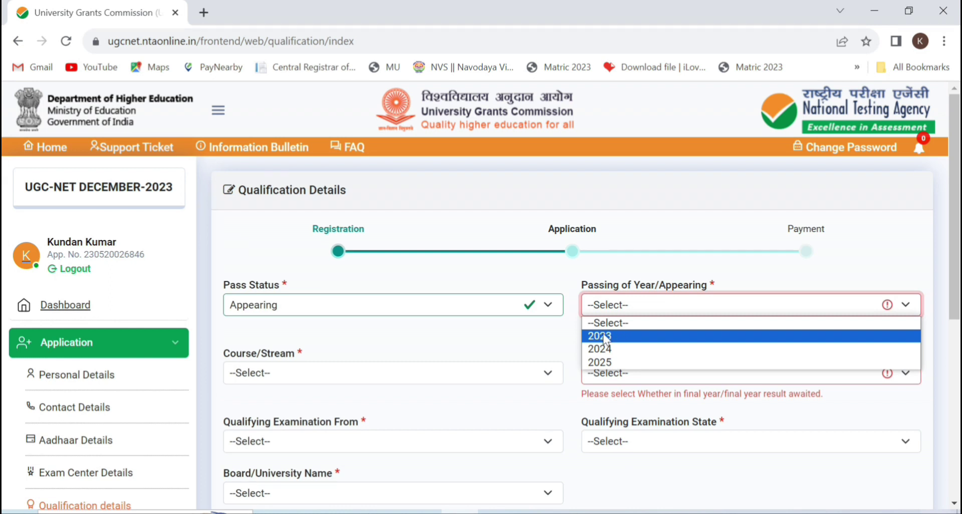
click(604, 361)
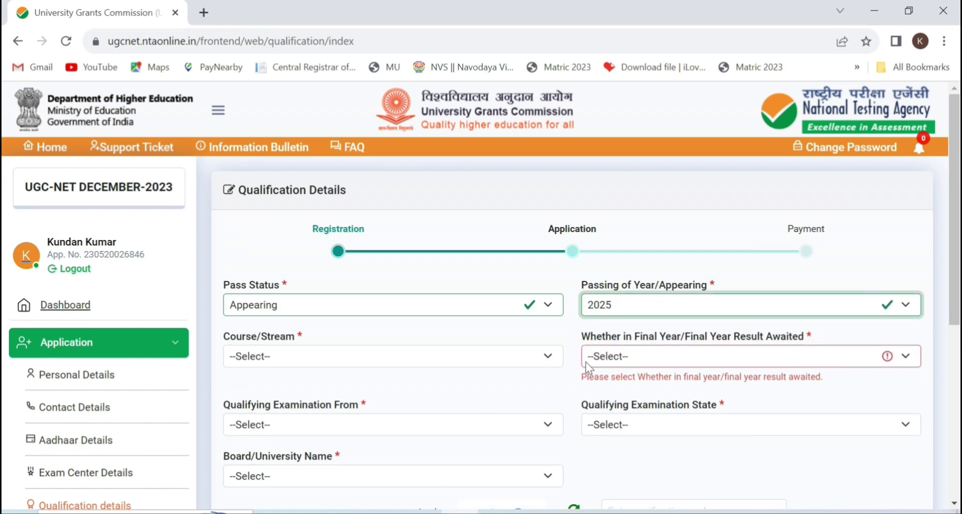
Choose MASTER OF SCIENCE (M.SC.) as the Course/Stream
click(412, 356)
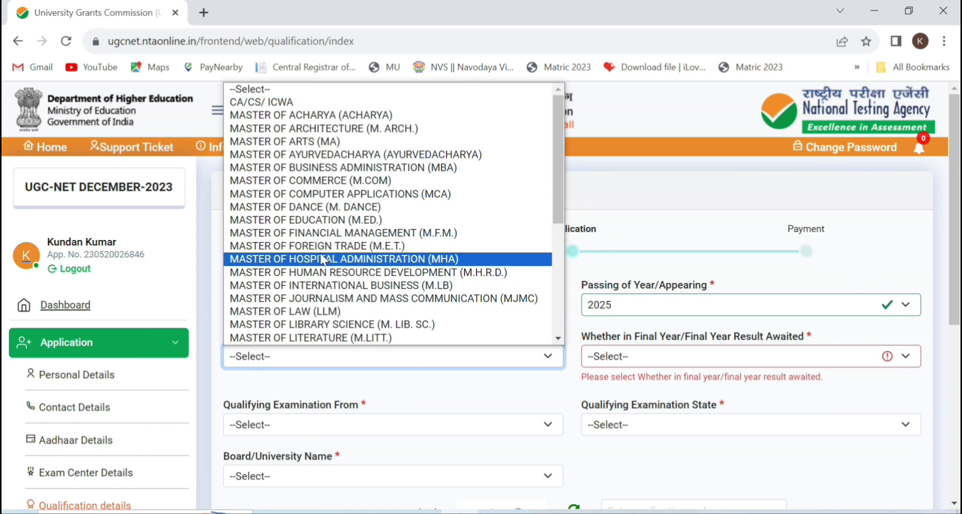
scroll(319, 228, down, 5)
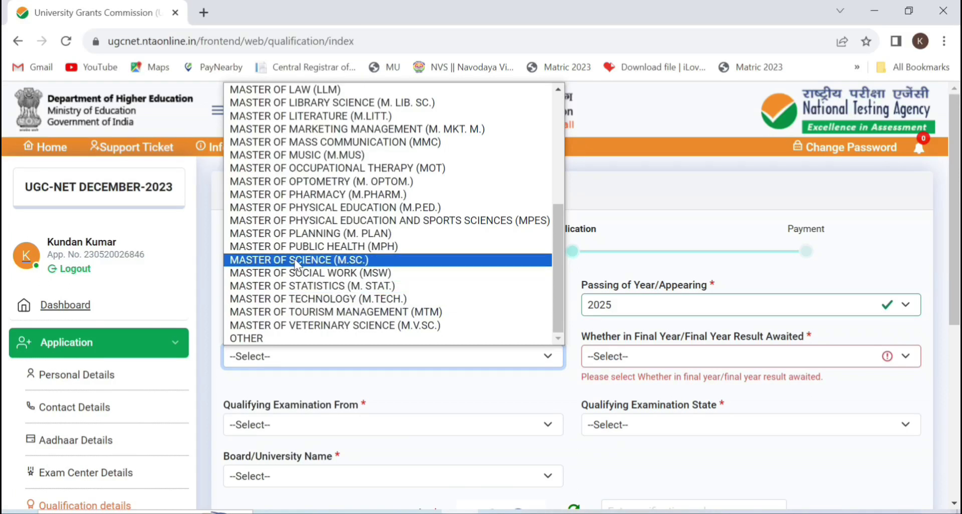
scroll(349, 263, up, 3)
scroll(350, 263, down, 3)
click(349, 261)
scroll(576, 345, down, 1)
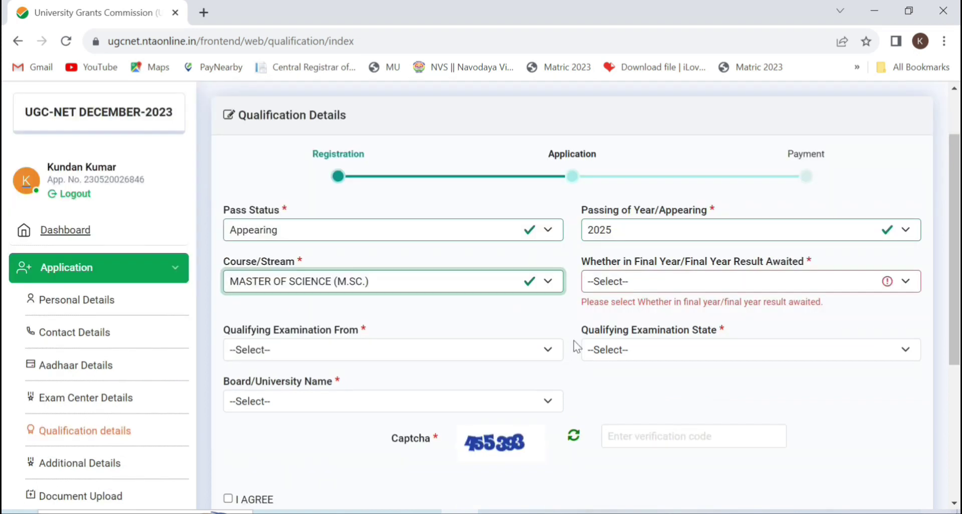
Answer No for final year result awaited, and set country INDIA and state BIHAR
click(640, 285)
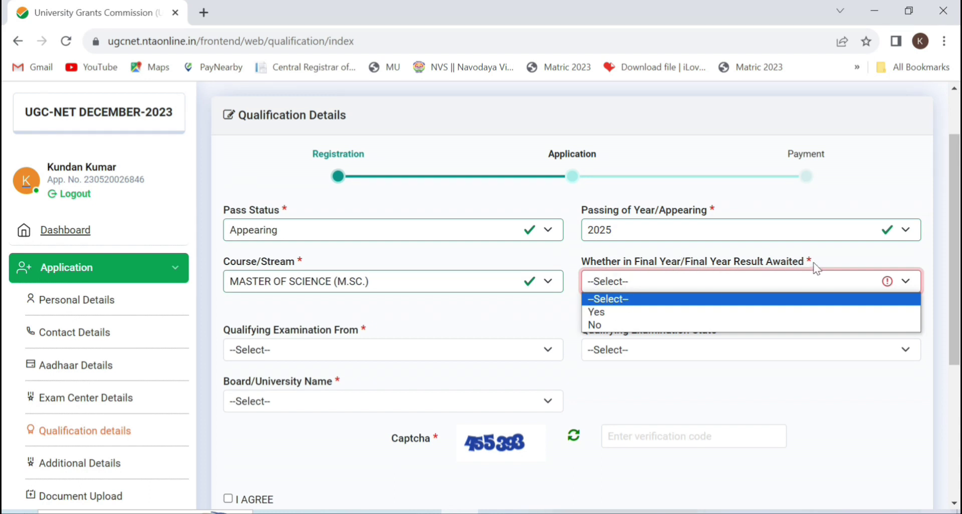
click(602, 327)
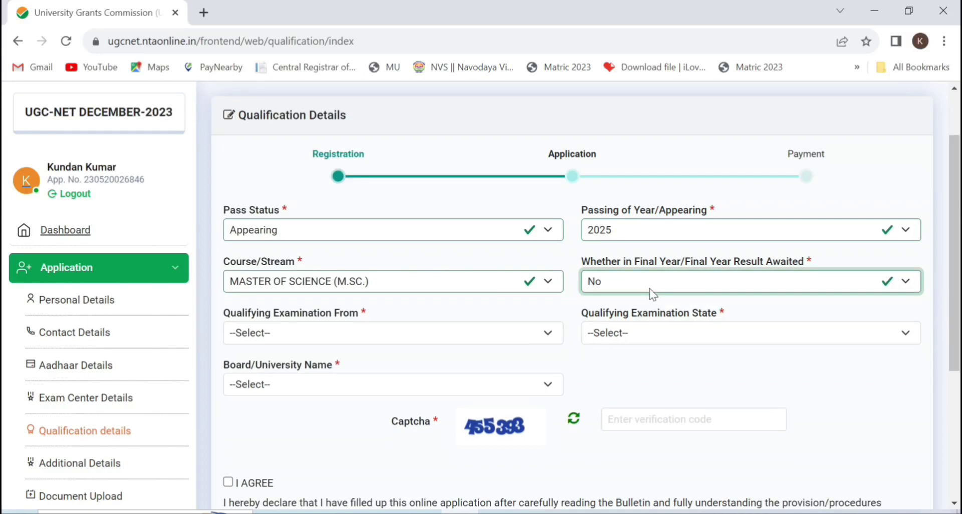
click(310, 331)
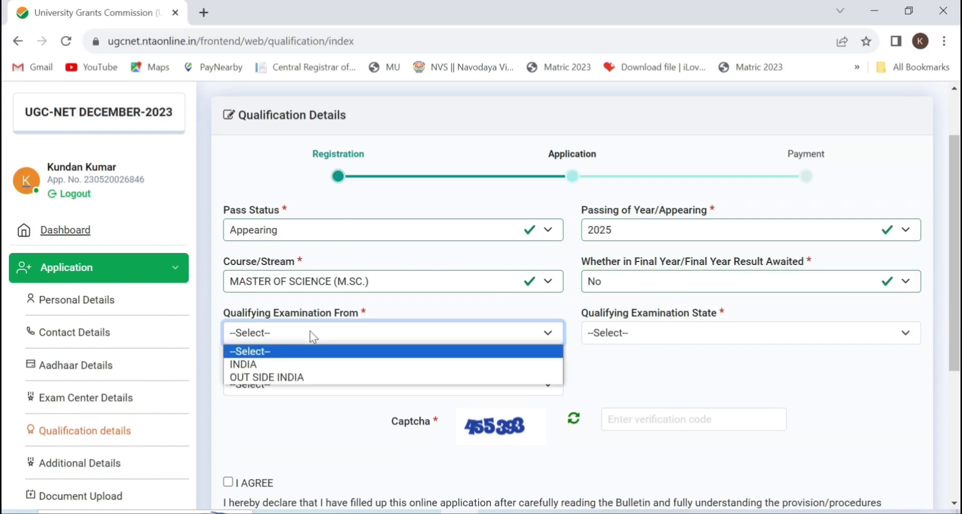
click(256, 362)
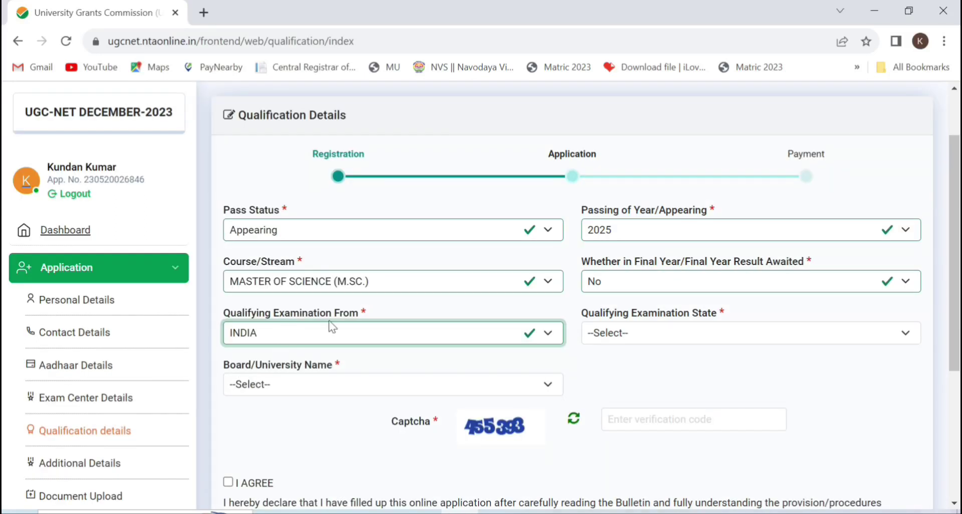
click(616, 334)
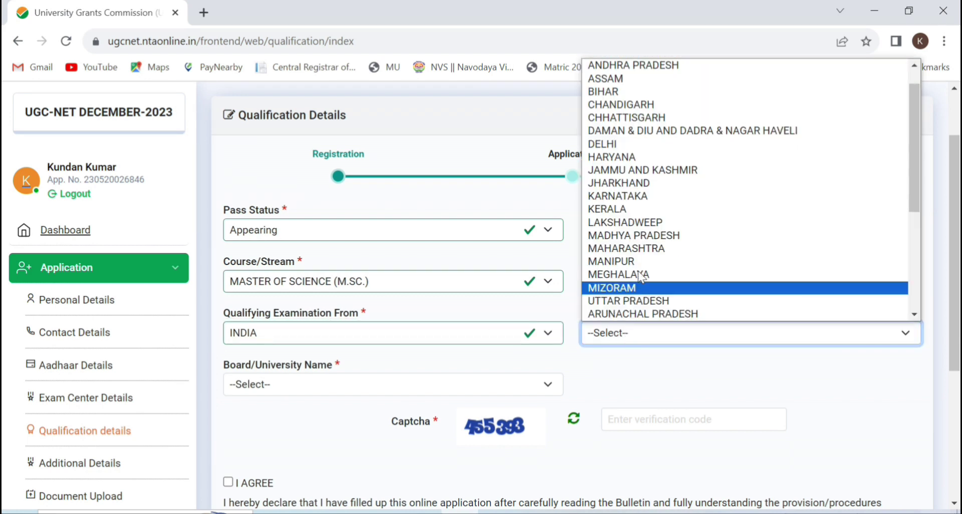
click(616, 93)
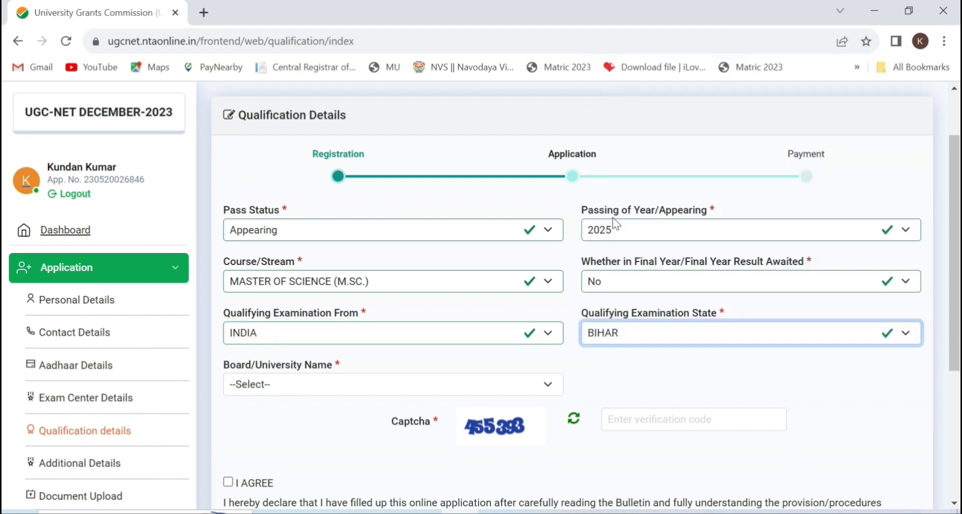
scroll(629, 337, down, 1)
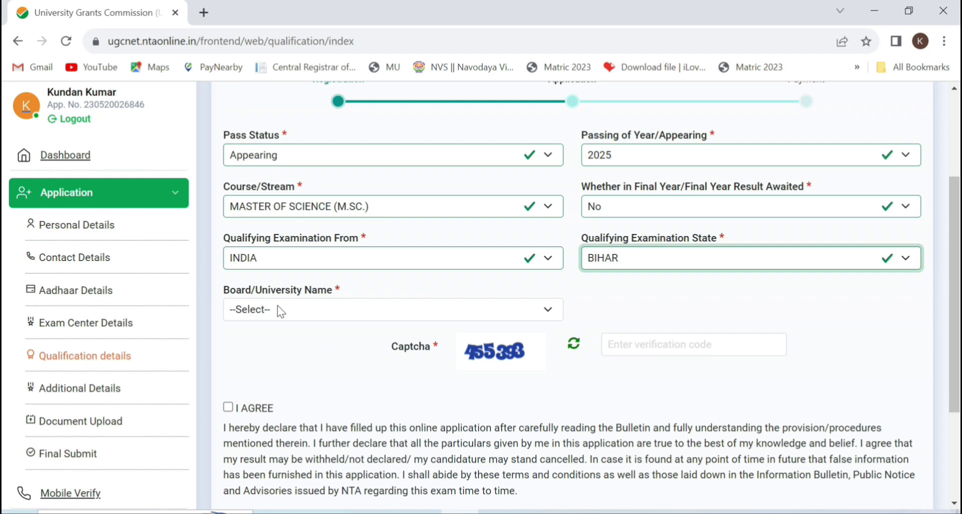
Select PATNA UNIVERSITY (PATNA) as the qualifying university
click(280, 312)
scroll(316, 214, down, 1)
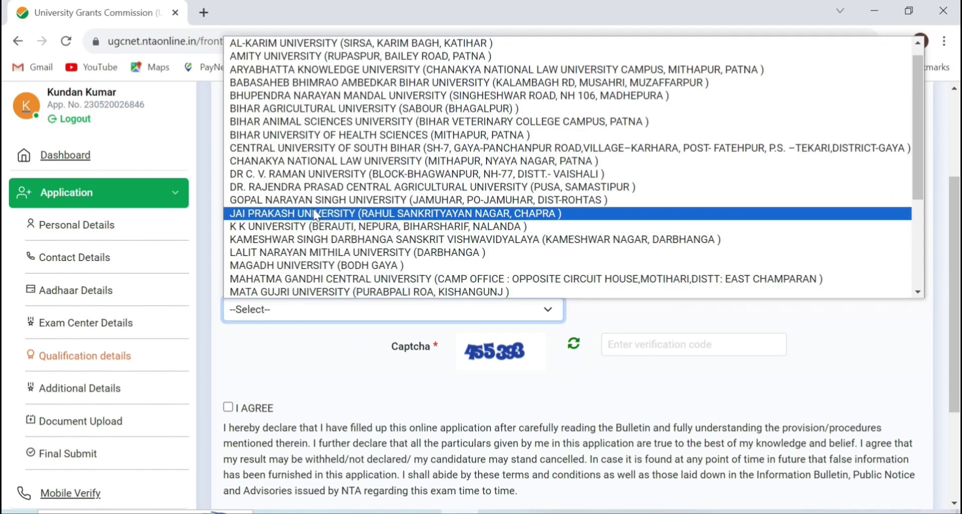
key(p)
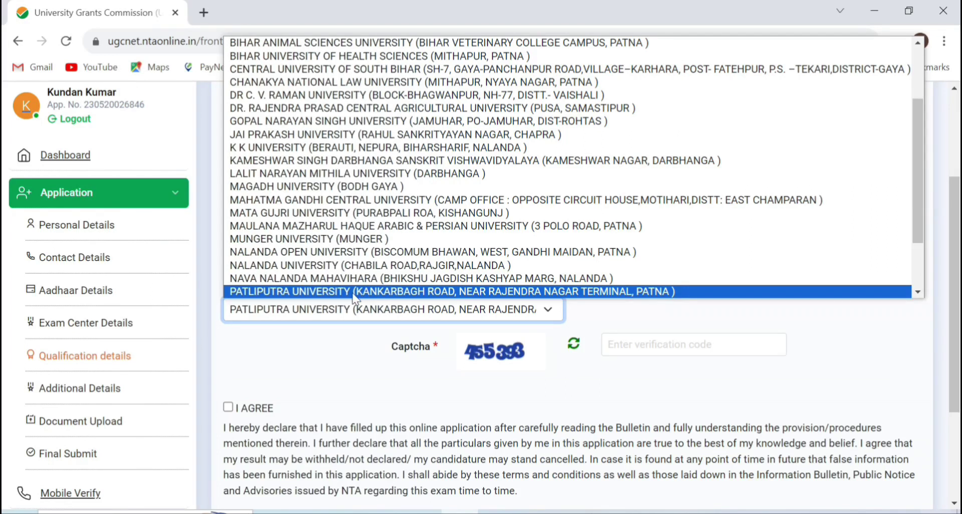
scroll(354, 295, down, 1)
scroll(323, 299, down, 1)
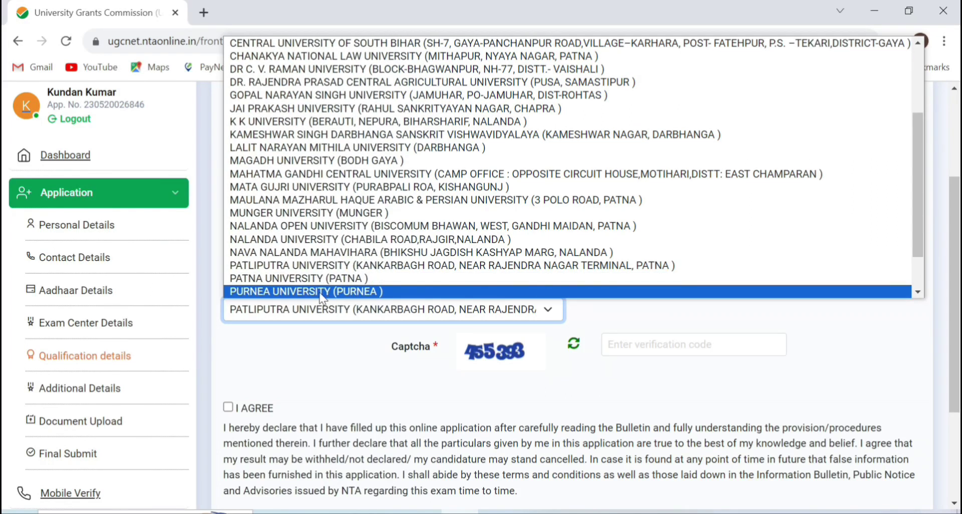
click(331, 288)
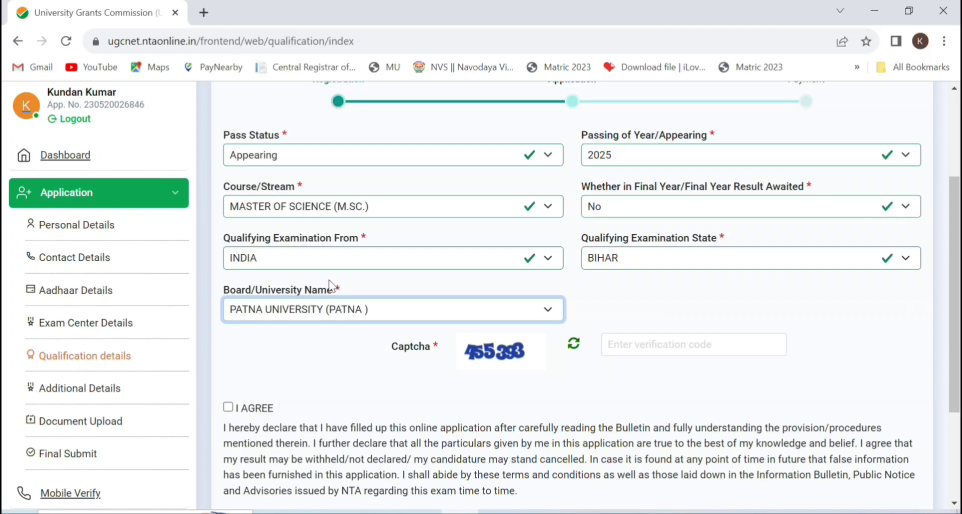
scroll(573, 275, down, 3)
Enter the captcha, accept the declaration and save the qualification details
click(664, 198)
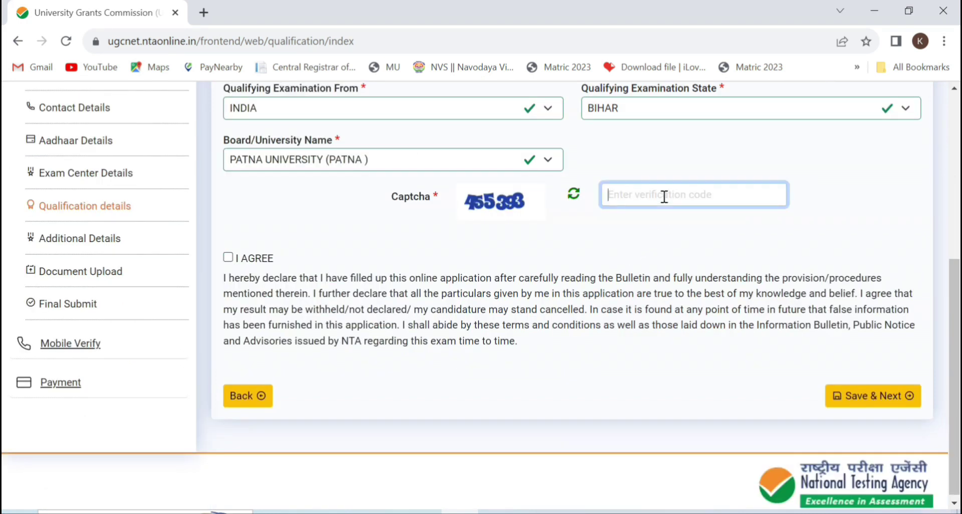
text(455393)
click(228, 258)
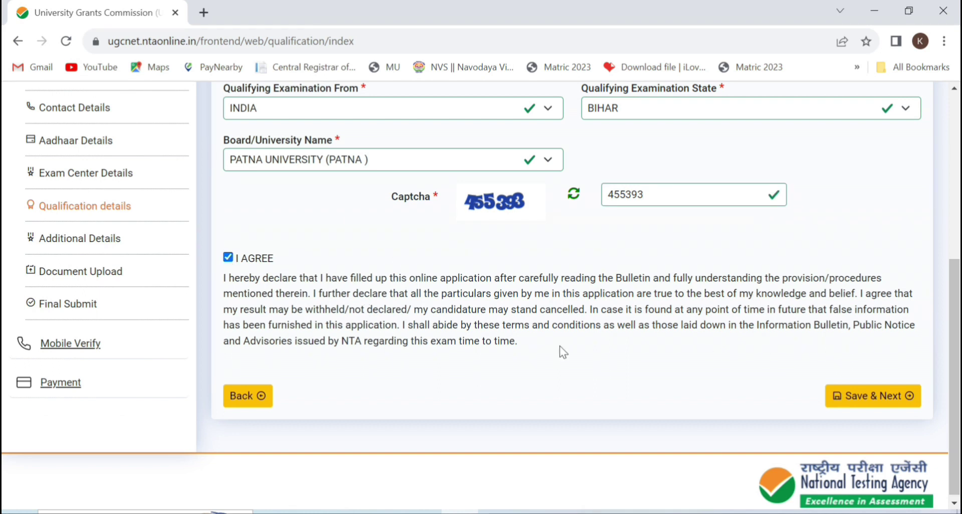
click(858, 399)
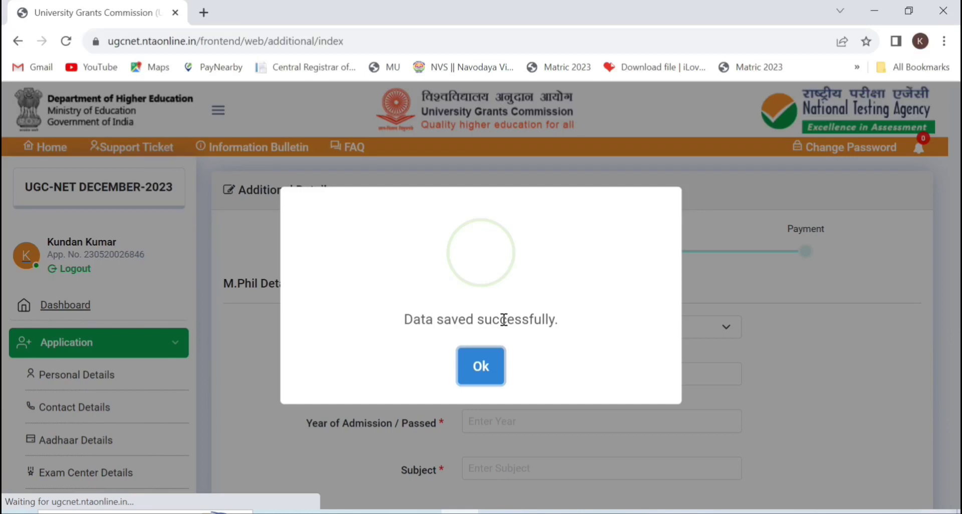
click(477, 365)
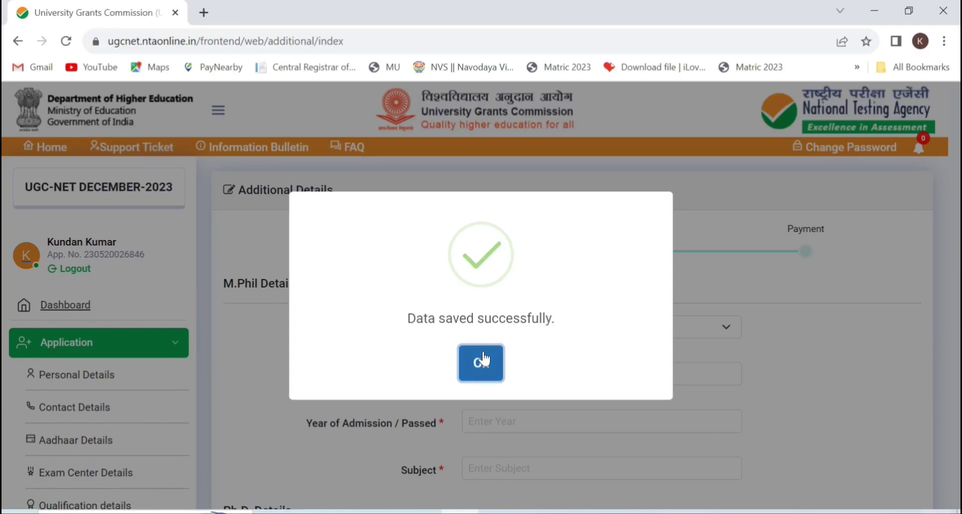
Record M.Phil Yes at patliputra unvercity, year 2021, subject chemistry
scroll(441, 301, down, 1)
click(503, 256)
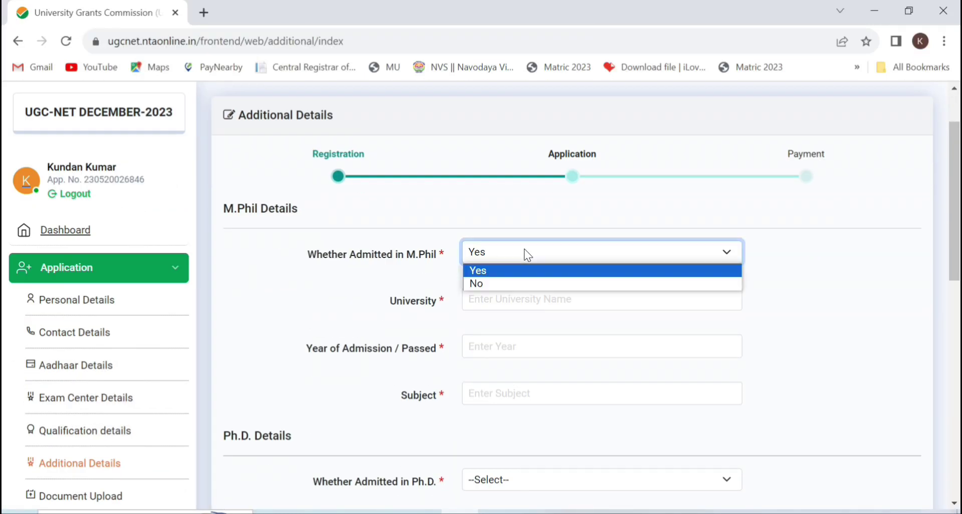
click(304, 271)
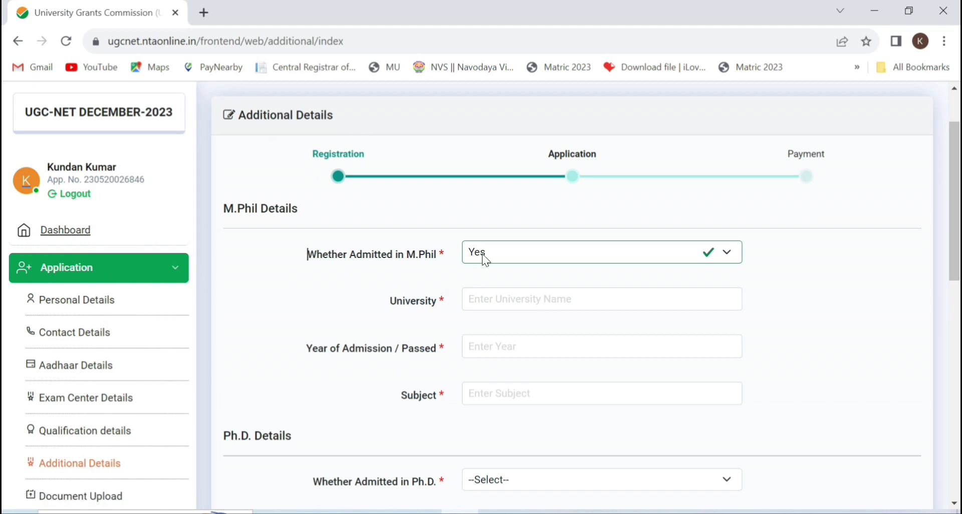
scroll(482, 253, down, 3)
click(513, 152)
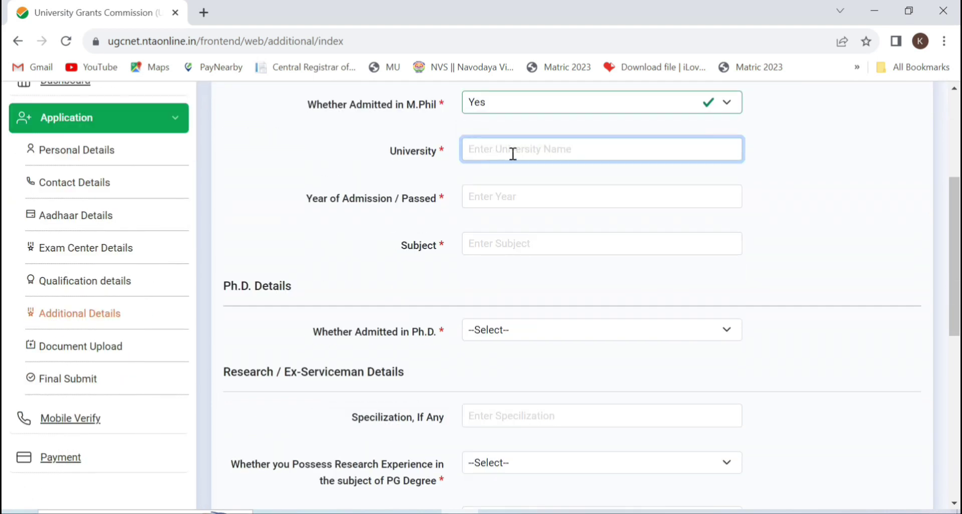
text(patliputra unvercity)
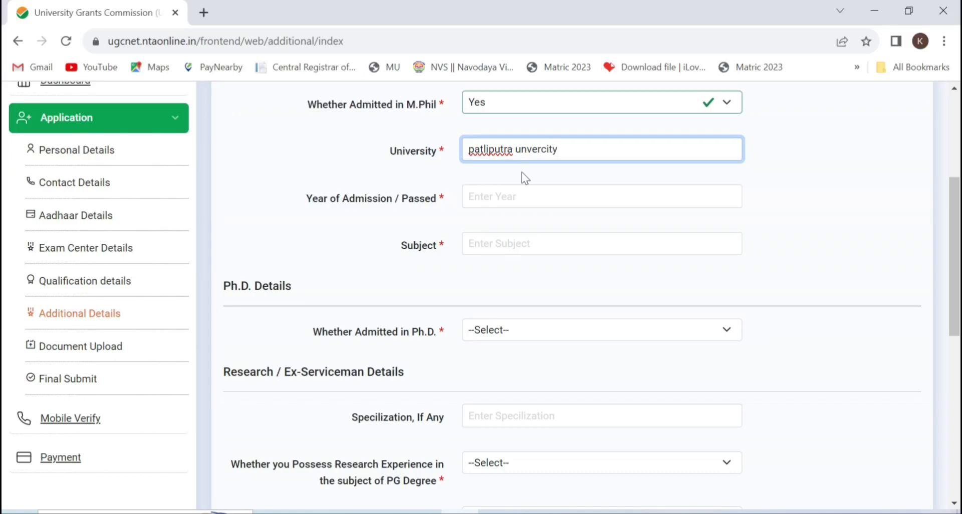
click(561, 195)
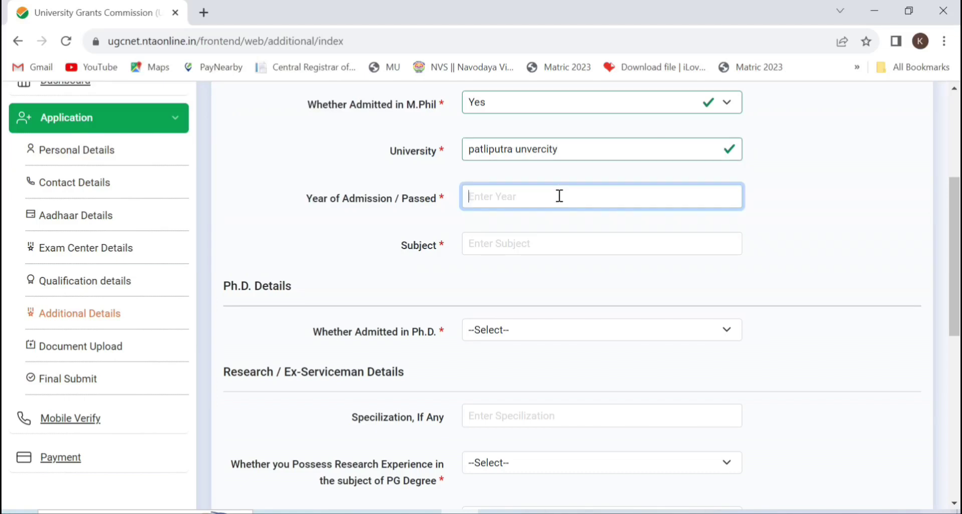
text(2021)
click(515, 244)
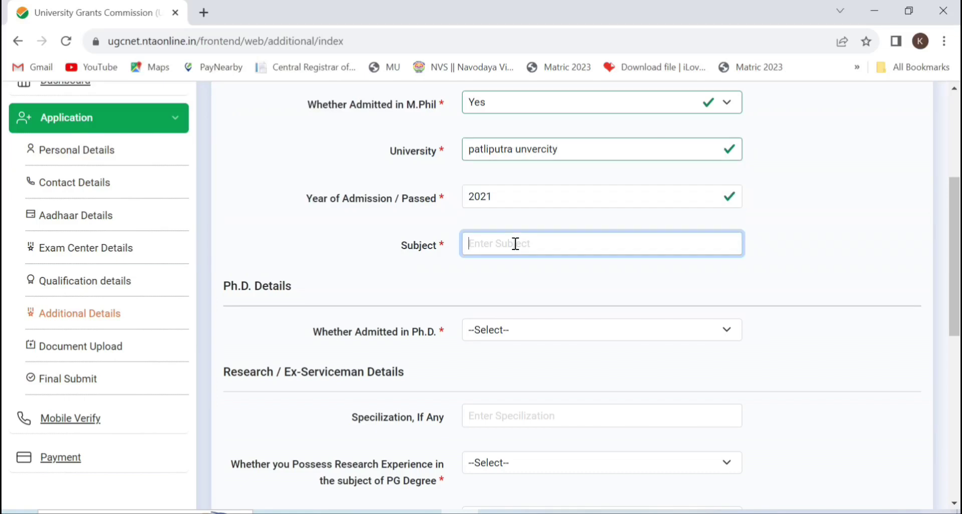
text(chemestry)
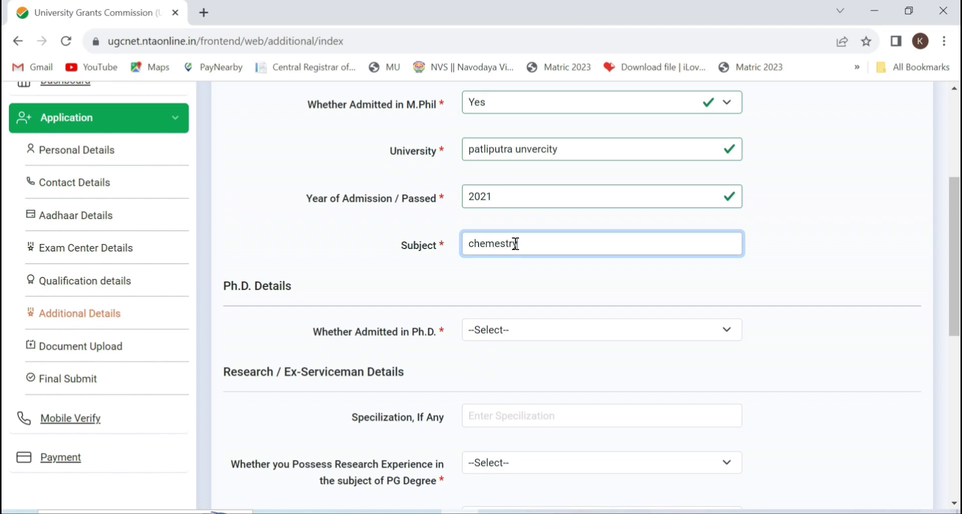
scroll(516, 243, down, 1)
Answer No for Ph.D. admission, research experience and ex-serviceman
click(537, 255)
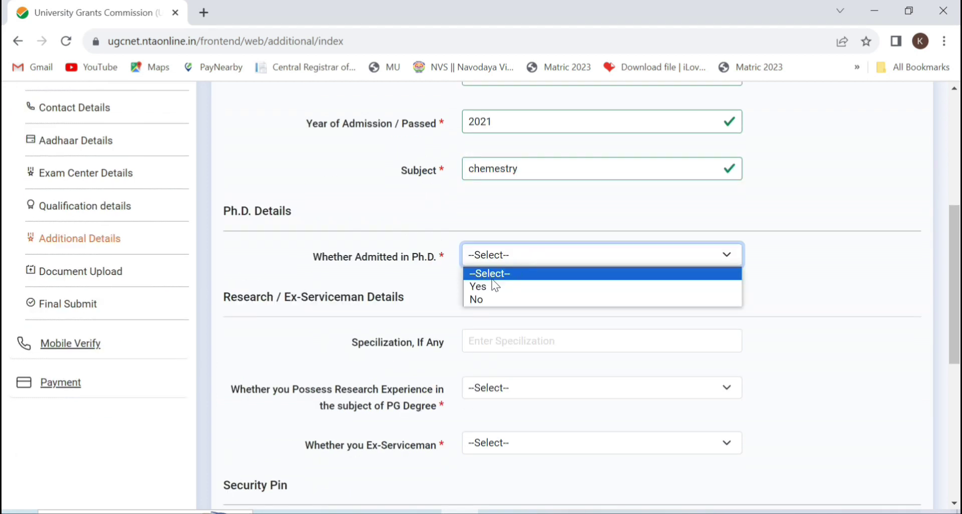
click(520, 298)
scroll(519, 298, down, 1)
click(495, 316)
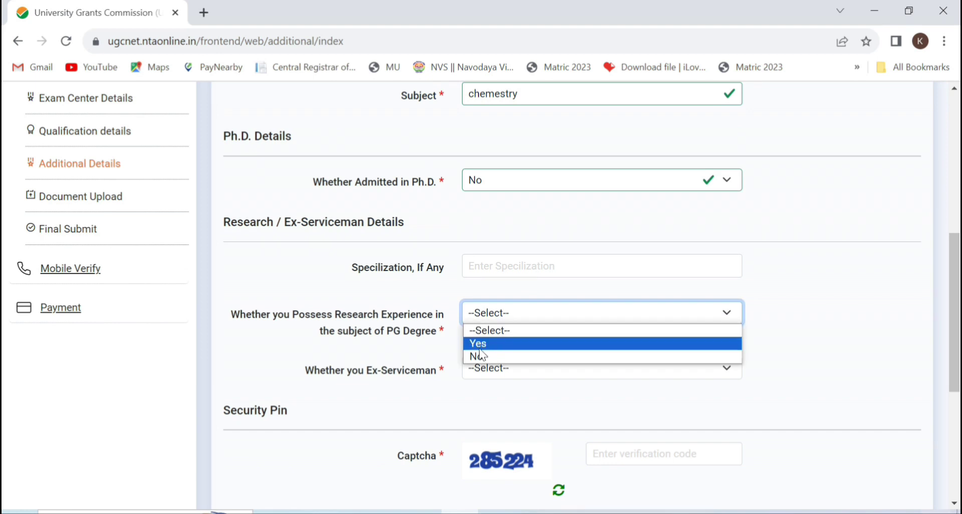
click(521, 356)
click(528, 367)
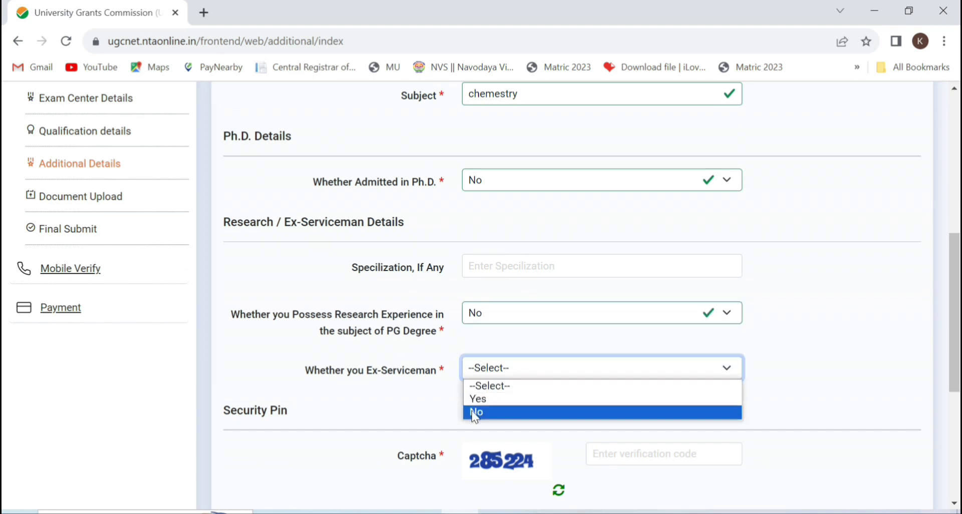
click(471, 411)
scroll(525, 339, down, 2)
Enter the security captcha and accept the applicant declaration
click(640, 307)
text(285224)
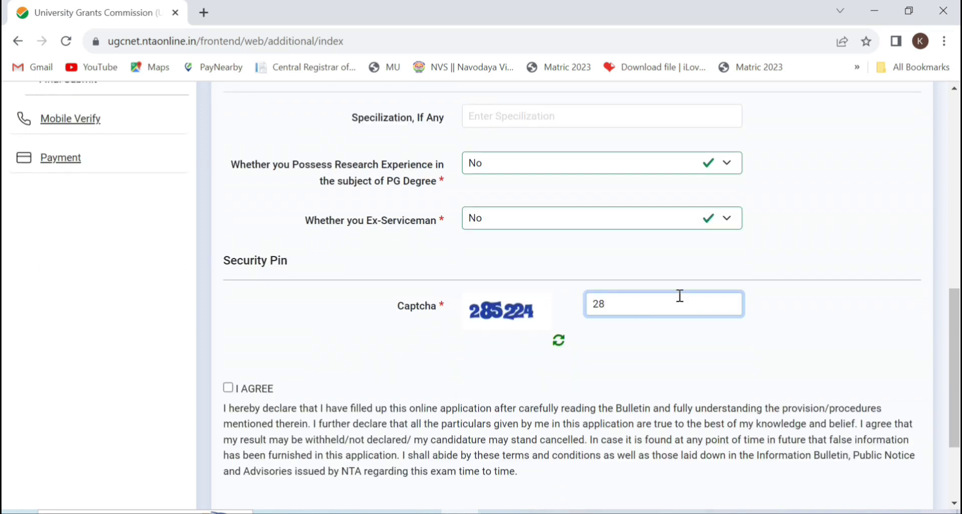
click(228, 388)
scroll(511, 359, down, 3)
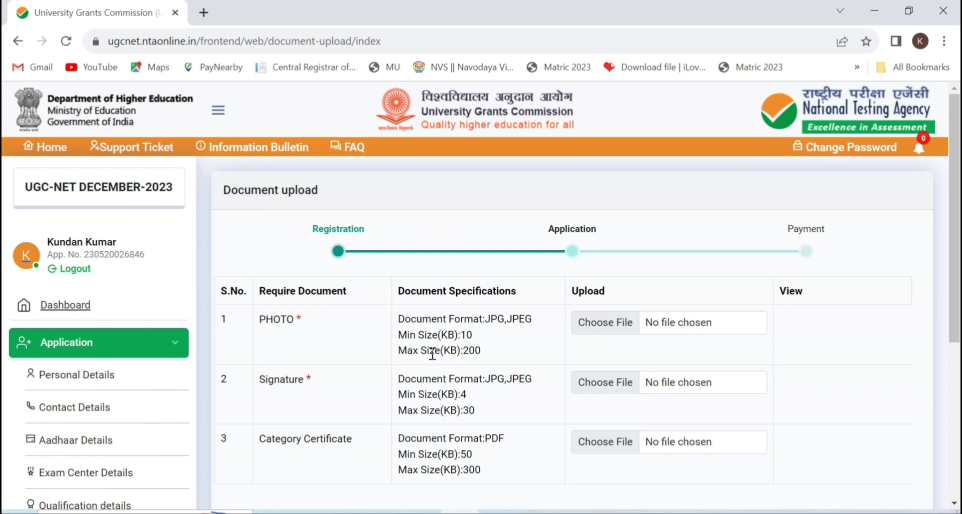
Upload the photo image
scroll(501, 360, down, 3)
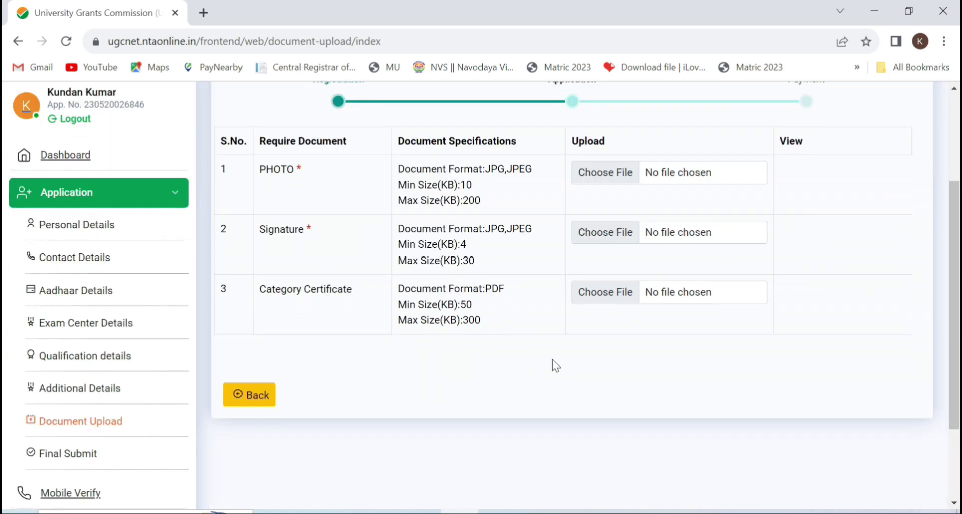
click(615, 173)
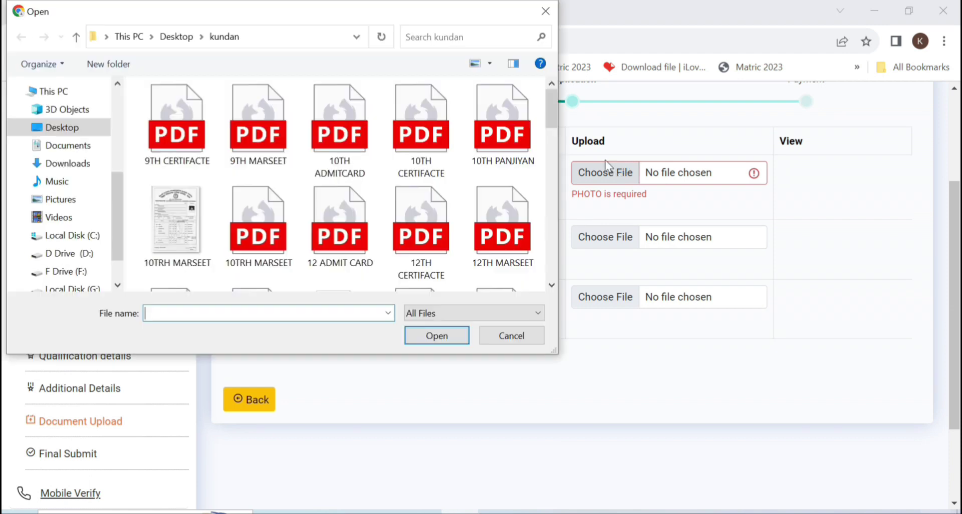
scroll(443, 230, down, 10)
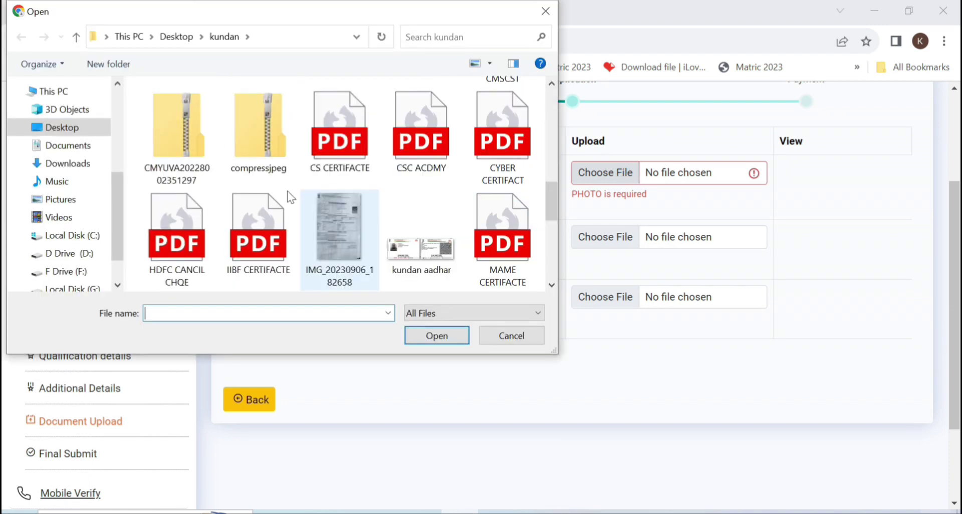
double_click(265, 130)
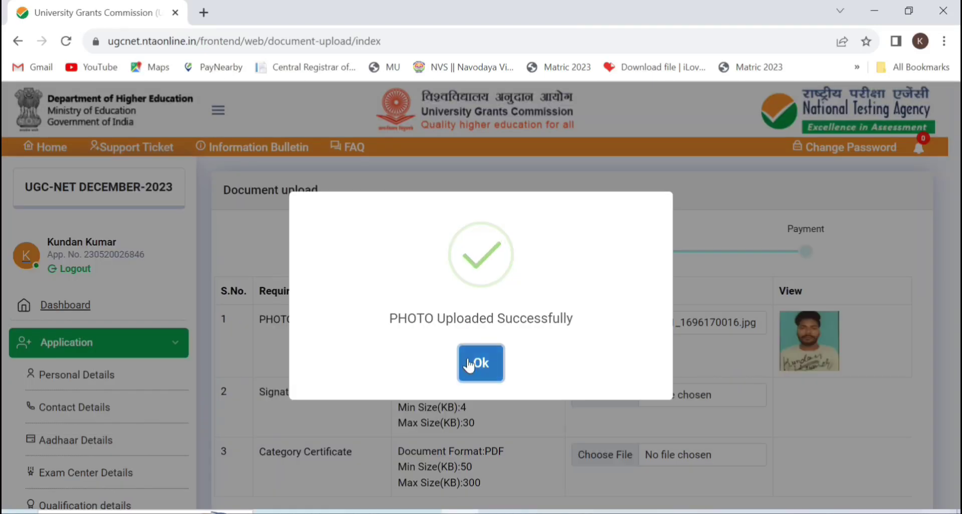
click(481, 361)
Upload the SING signature image
scroll(628, 271, down, 3)
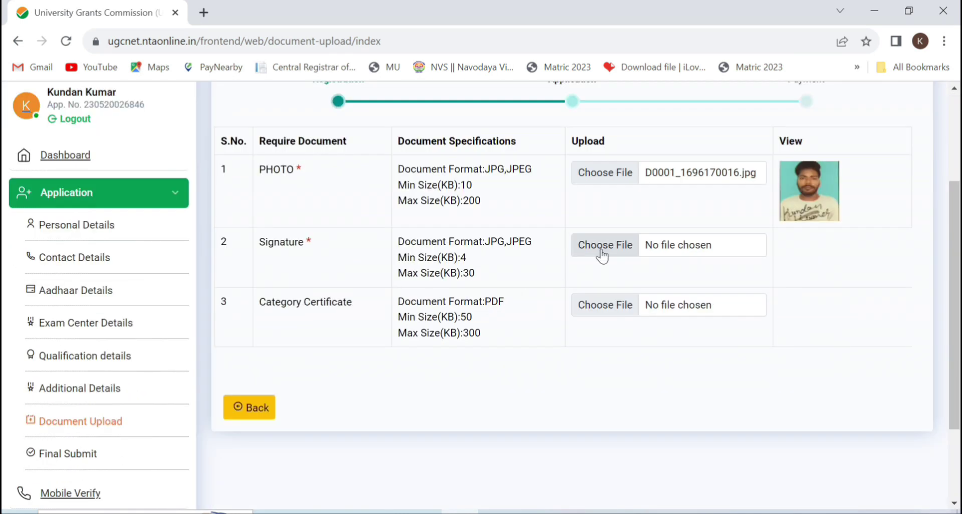
click(603, 252)
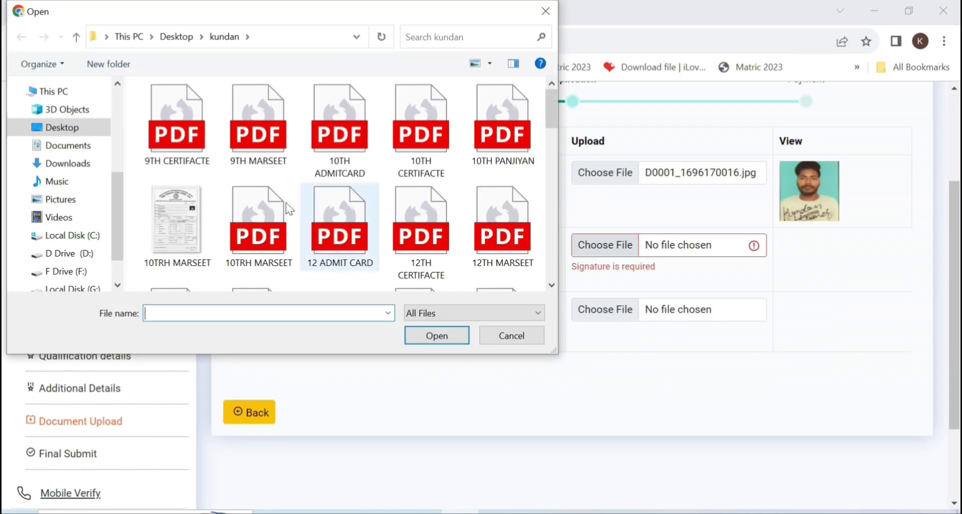
scroll(276, 197, down, 6)
scroll(276, 196, down, 3)
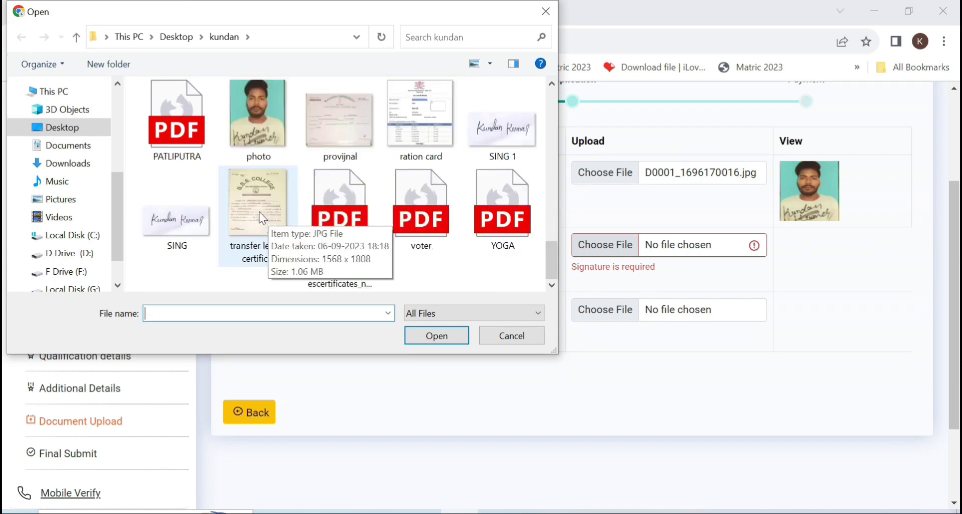
double_click(176, 212)
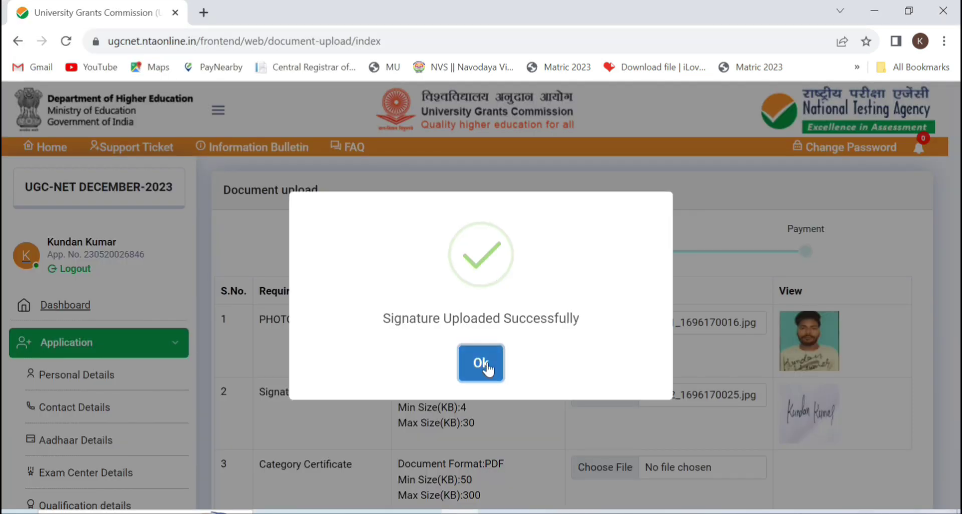
click(482, 364)
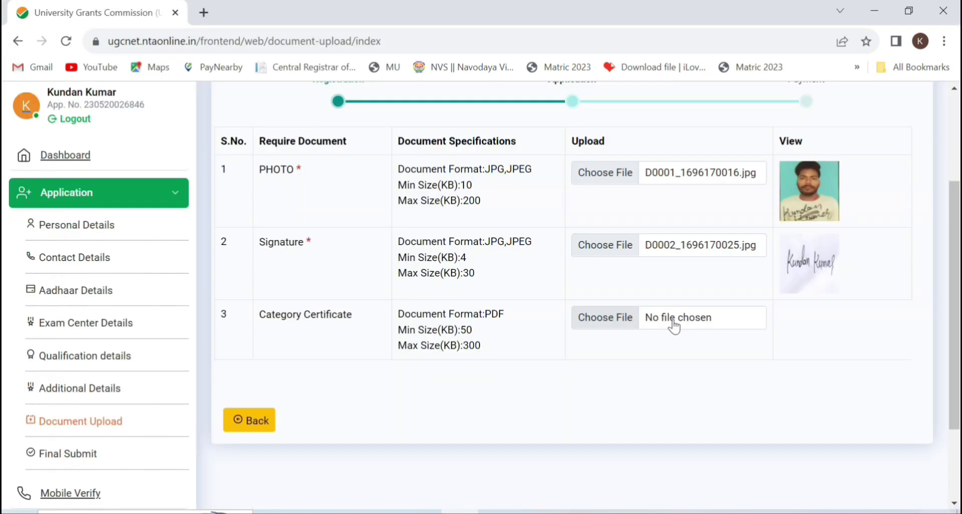
click(616, 320)
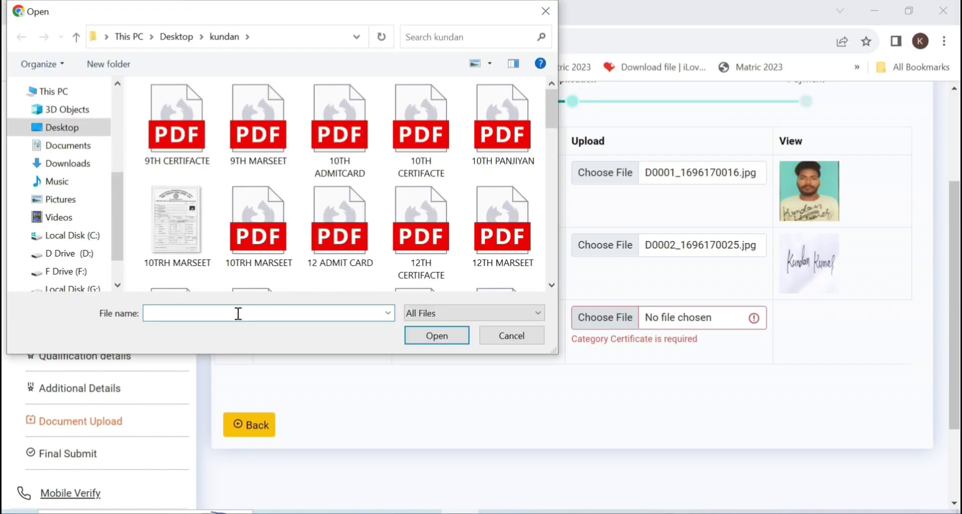
text(b)
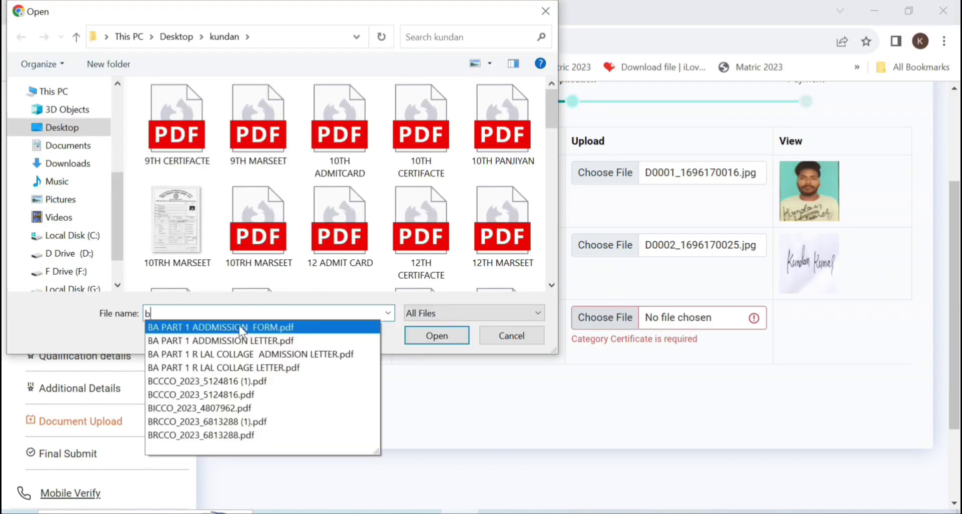
text(i)
key(BackSpace)
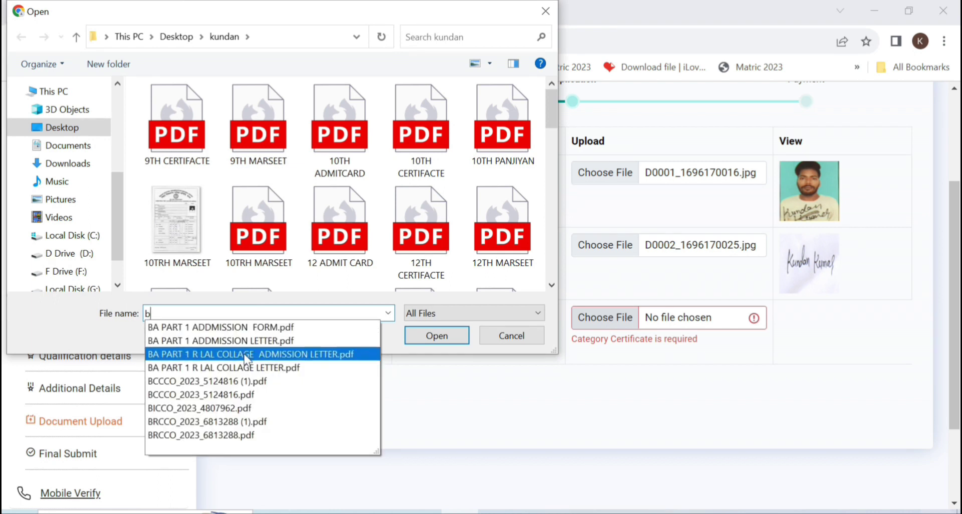
text(cc)
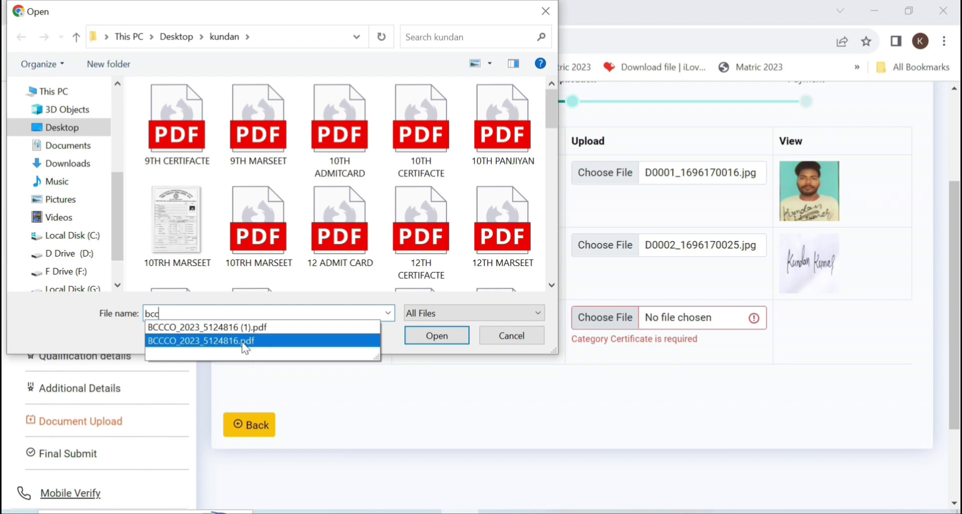
click(245, 341)
click(449, 334)
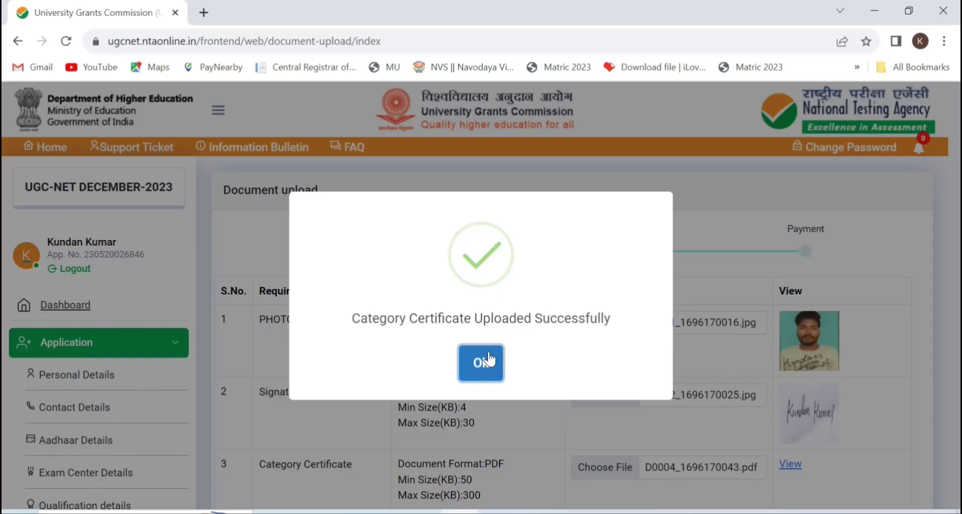
click(489, 359)
scroll(563, 346, down, 5)
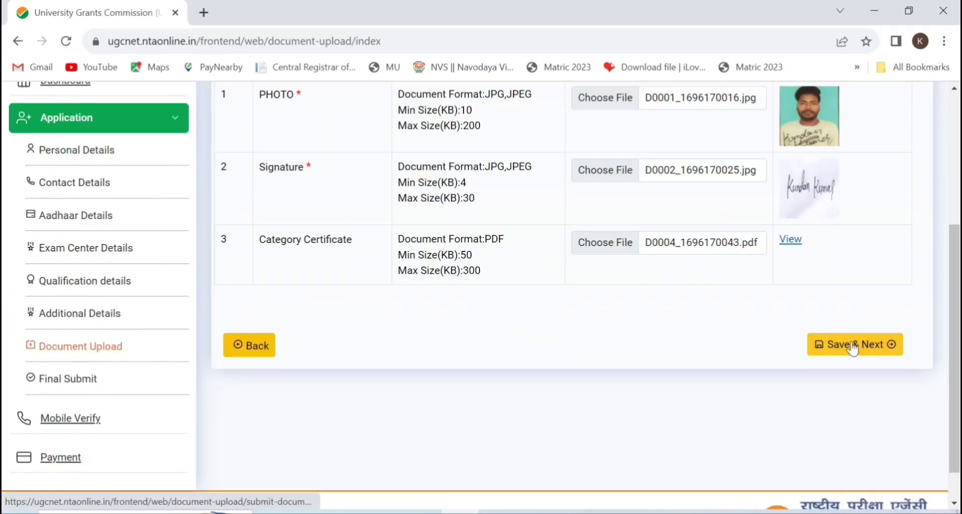
Preview the uploaded category certificate, then save the documents
click(791, 239)
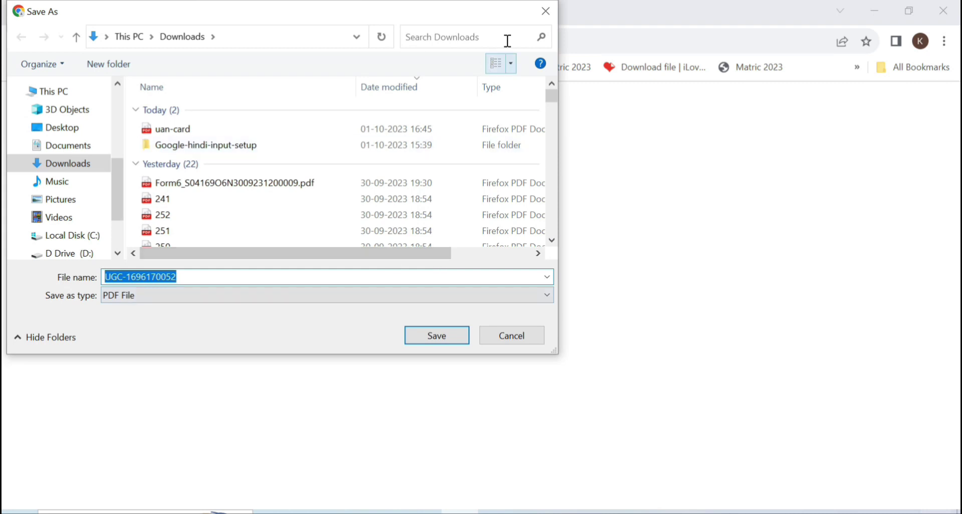
click(544, 12)
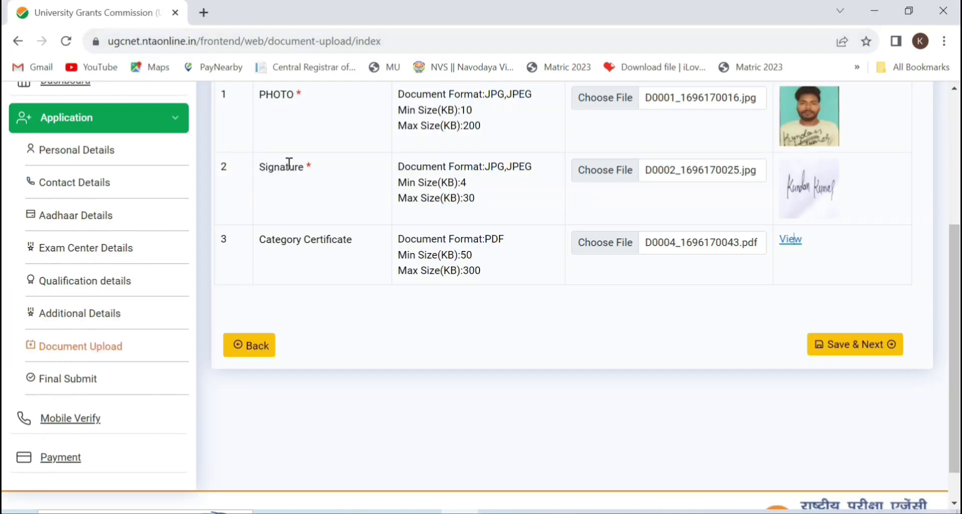
click(861, 347)
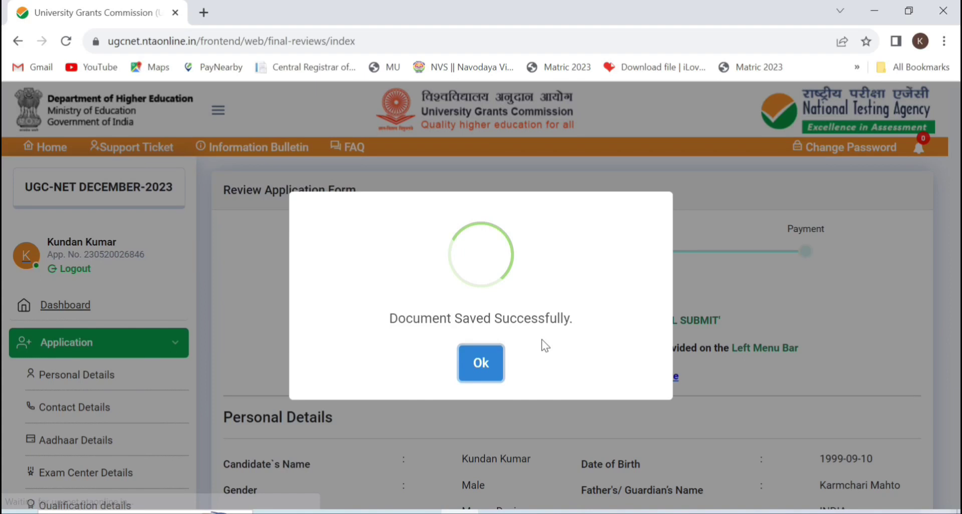
click(480, 363)
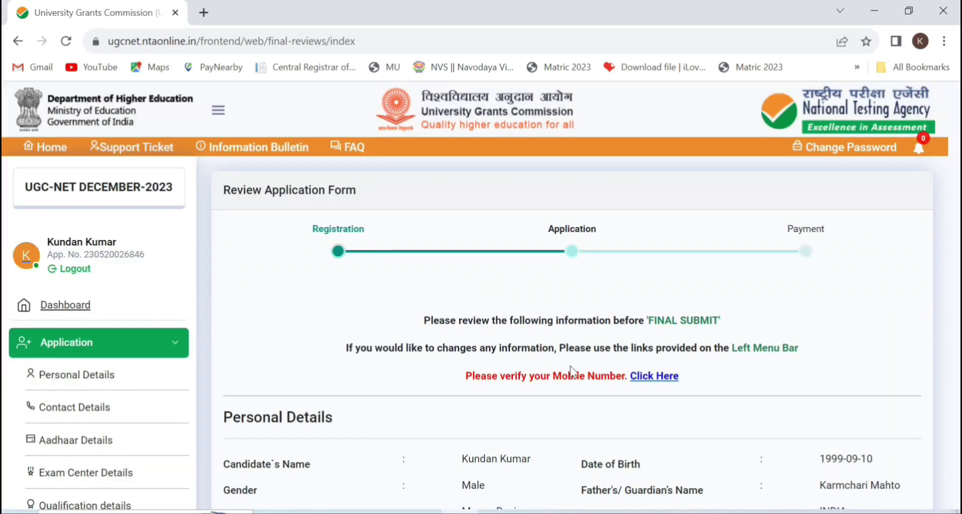
Check the review page and go to mobile number verification
scroll(501, 385, down, 6)
scroll(545, 385, down, 3)
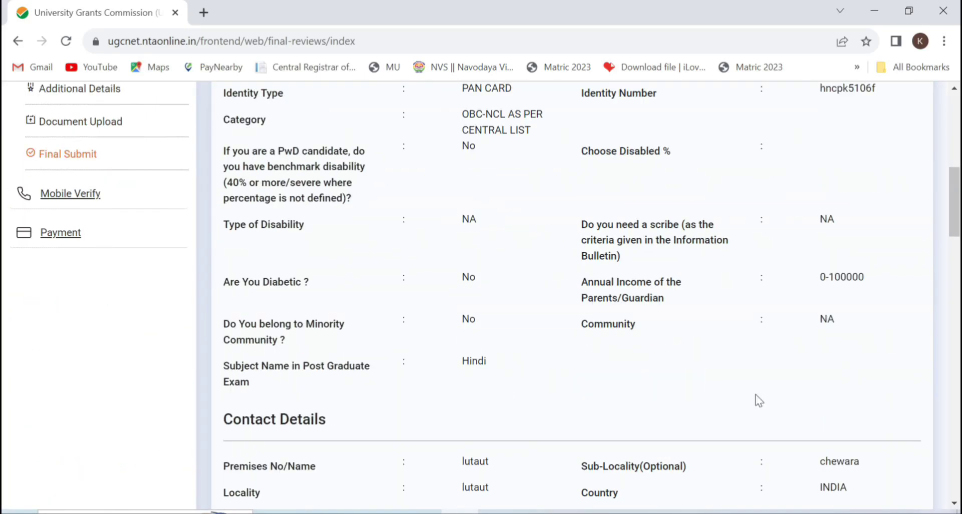
scroll(759, 400, up, 6)
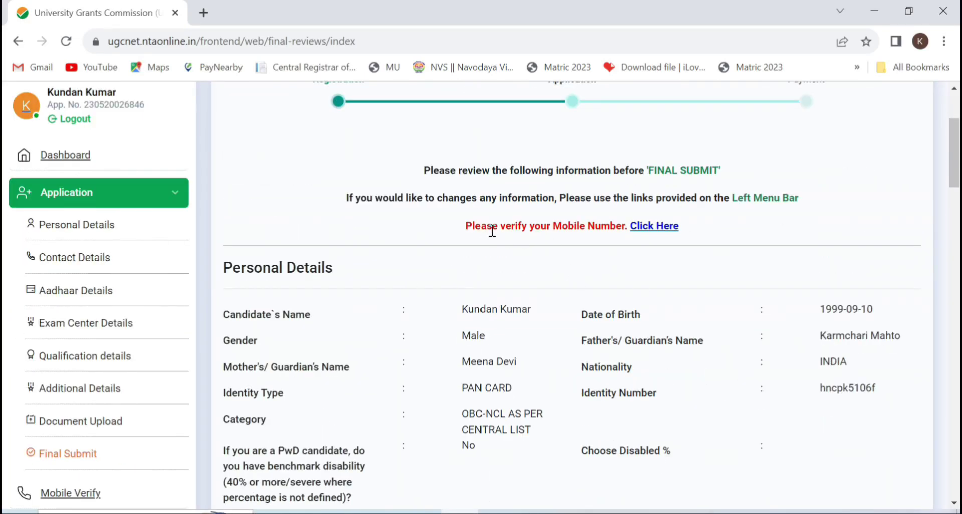
click(661, 227)
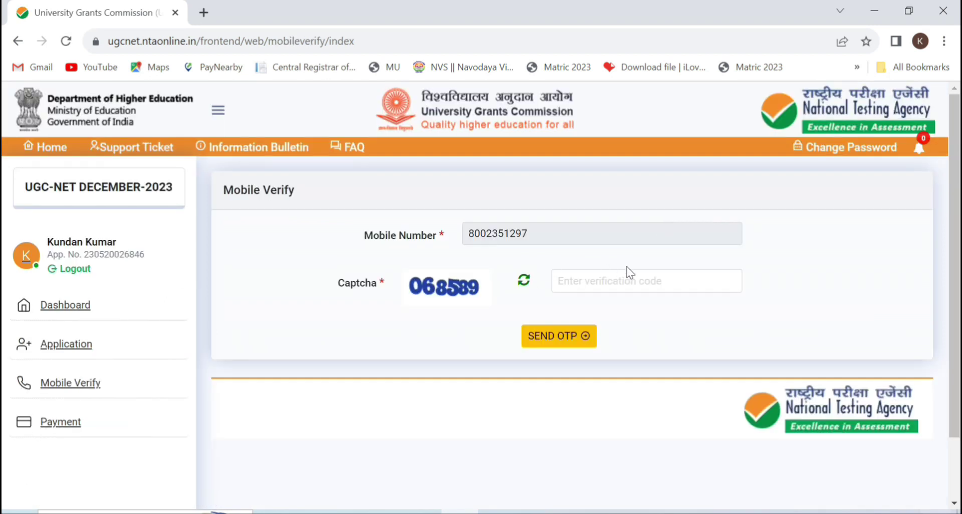
Enter the captcha and request an OTP on the registered mobile
click(593, 282)
text(068589)
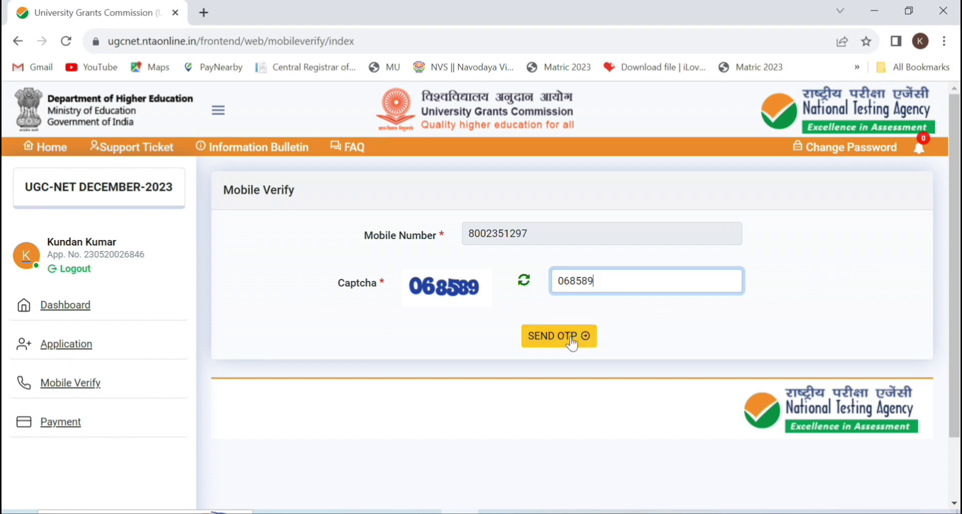
click(568, 340)
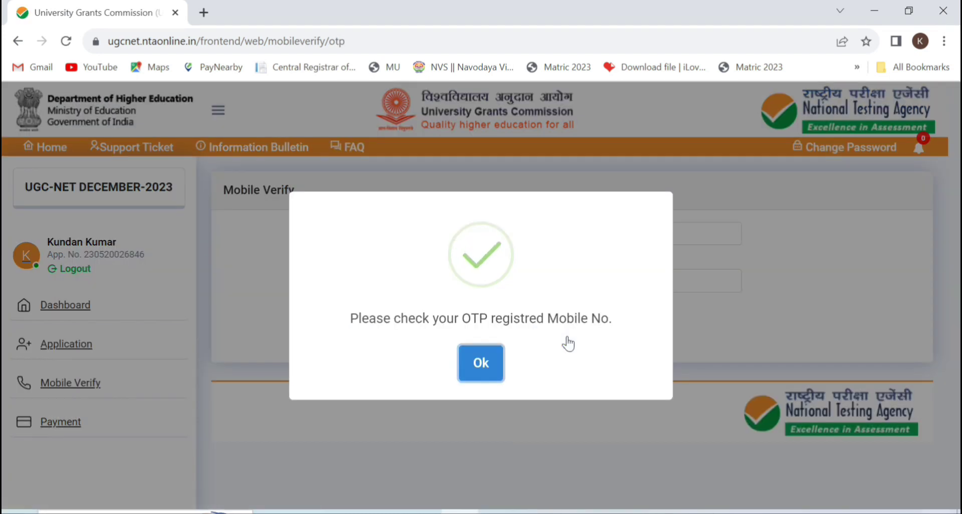
click(504, 356)
Enter the received OTP and the new captcha to verify the mobile
click(525, 226)
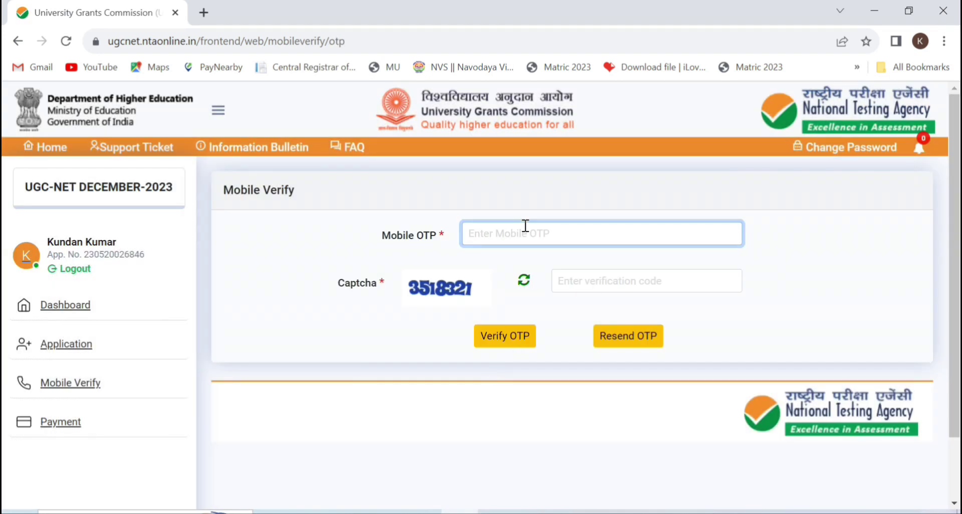
click(603, 288)
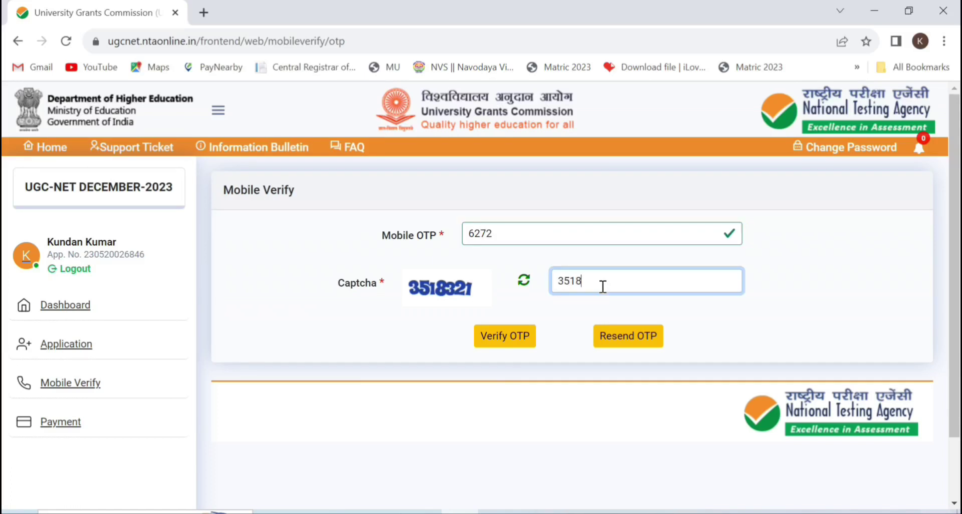
click(504, 341)
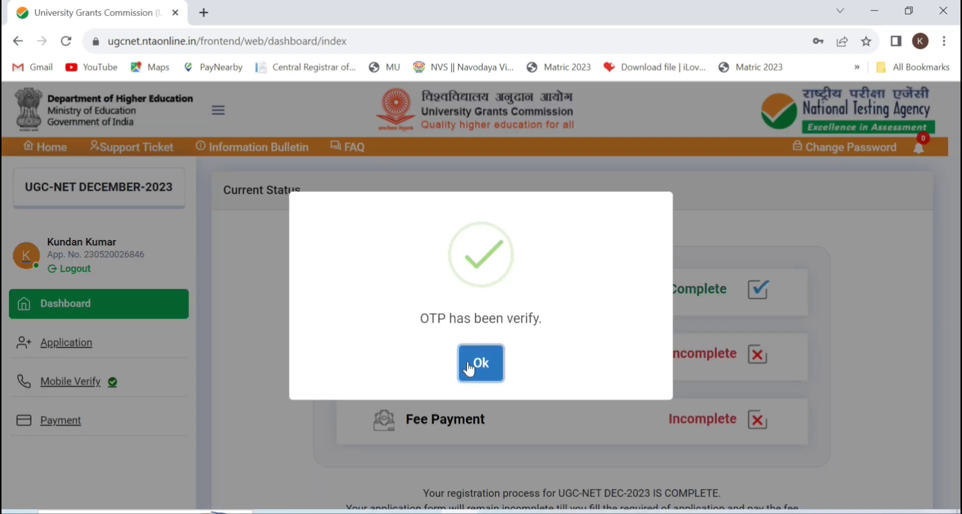
click(480, 358)
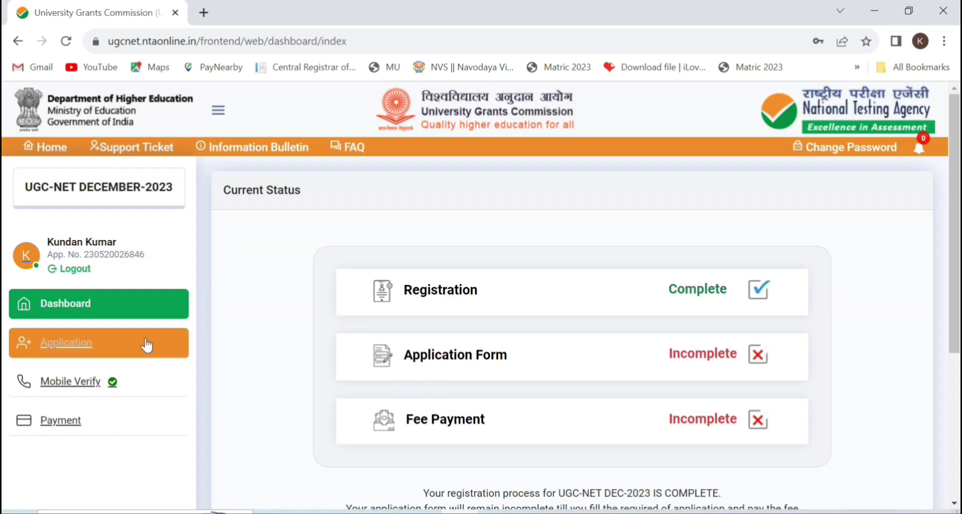
Open Final Submit from Application, scroll through the review form and submit it
click(125, 353)
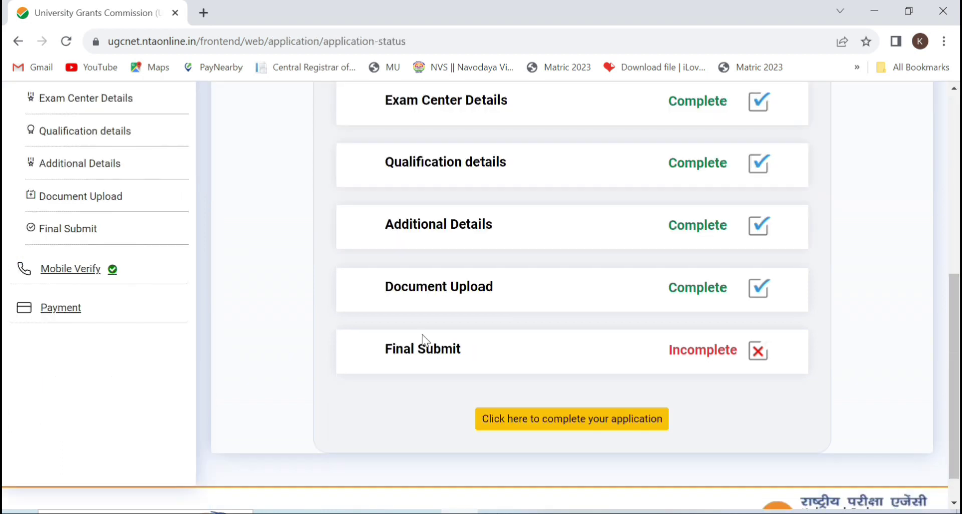
click(63, 232)
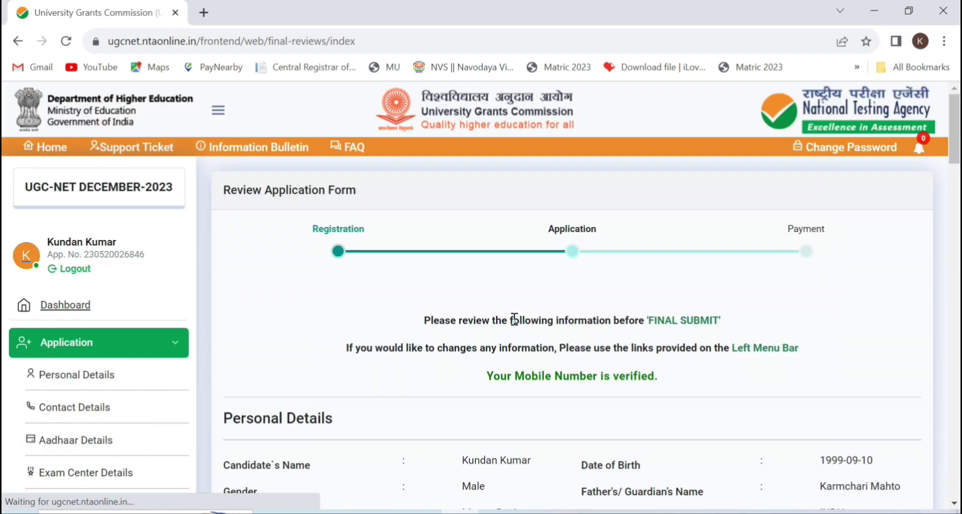
scroll(515, 270, down, 10)
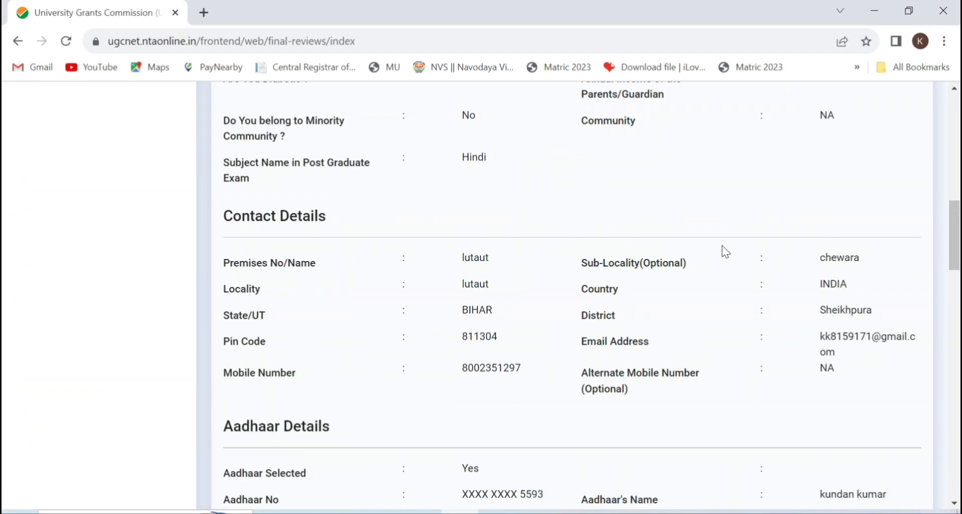
scroll(578, 247, down, 15)
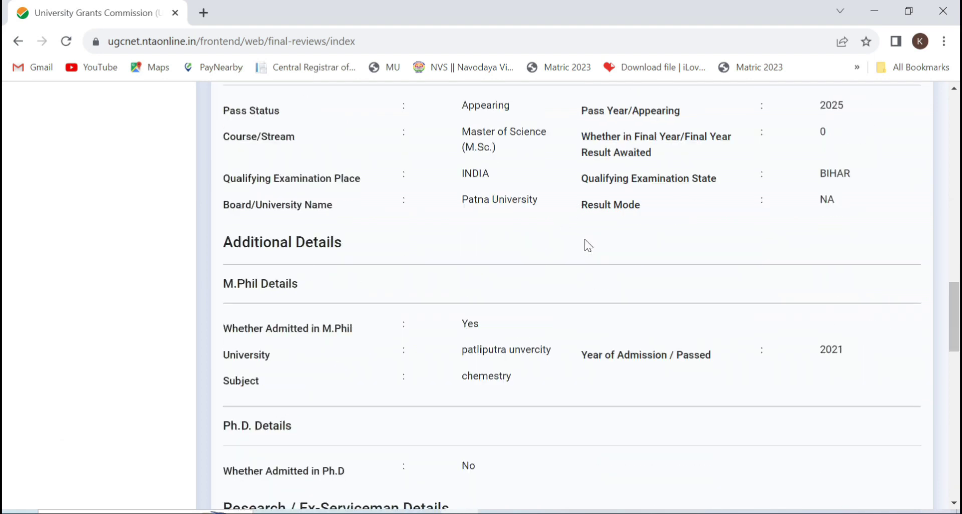
scroll(498, 245, down, 10)
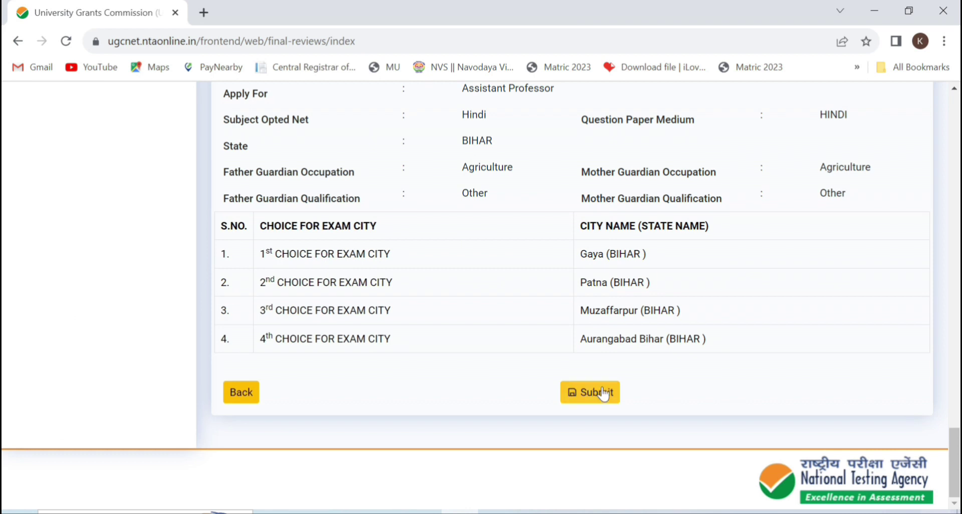
click(607, 393)
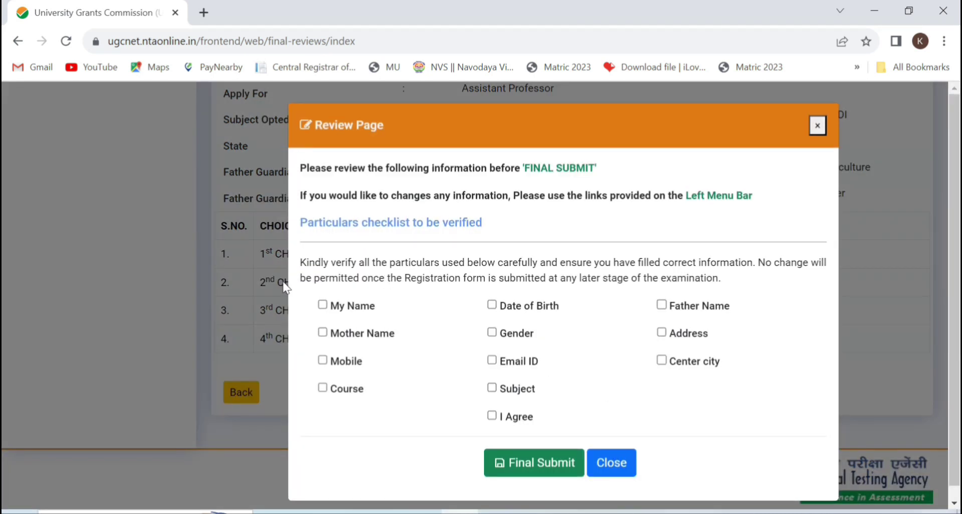
Confirm all eleven particulars, from Name and Mother Name through Address and Center city
click(323, 307)
click(323, 333)
click(323, 362)
click(323, 388)
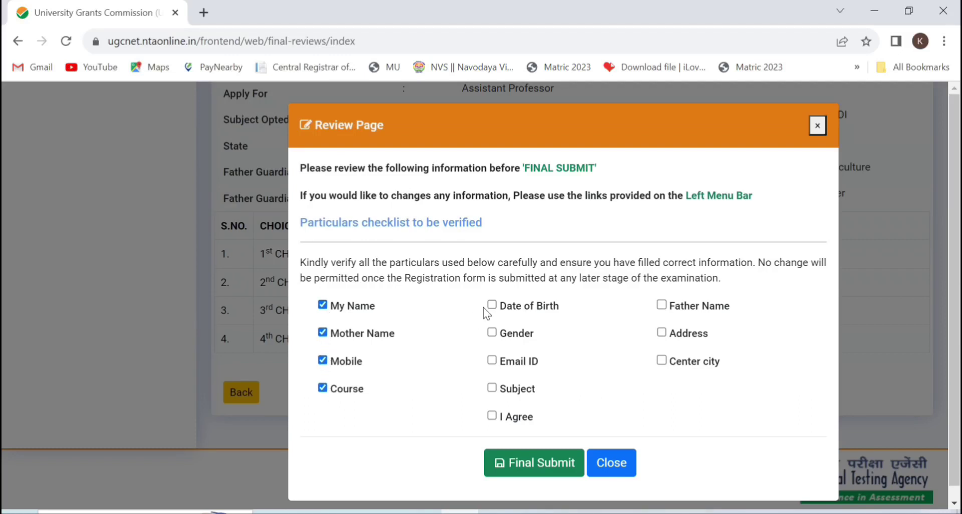
click(492, 305)
click(492, 332)
click(492, 360)
click(492, 388)
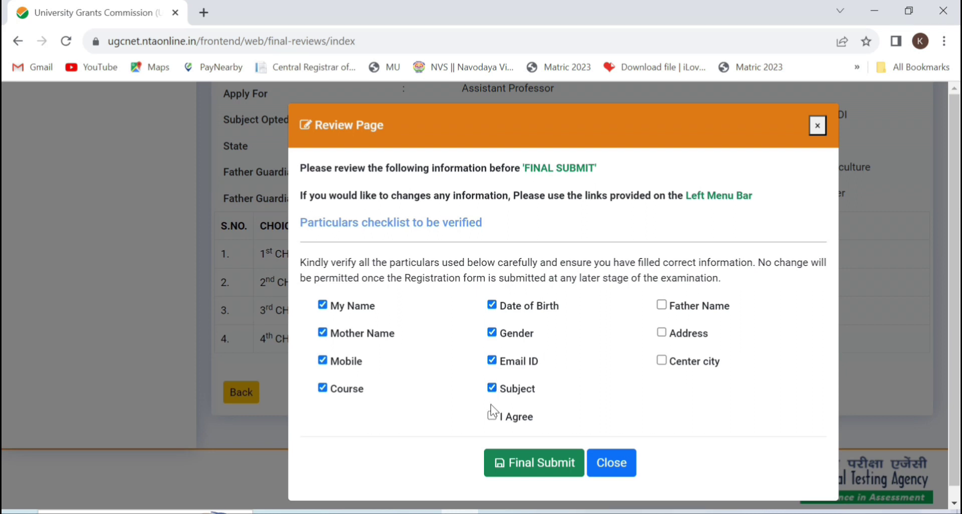
click(661, 304)
click(662, 332)
click(661, 359)
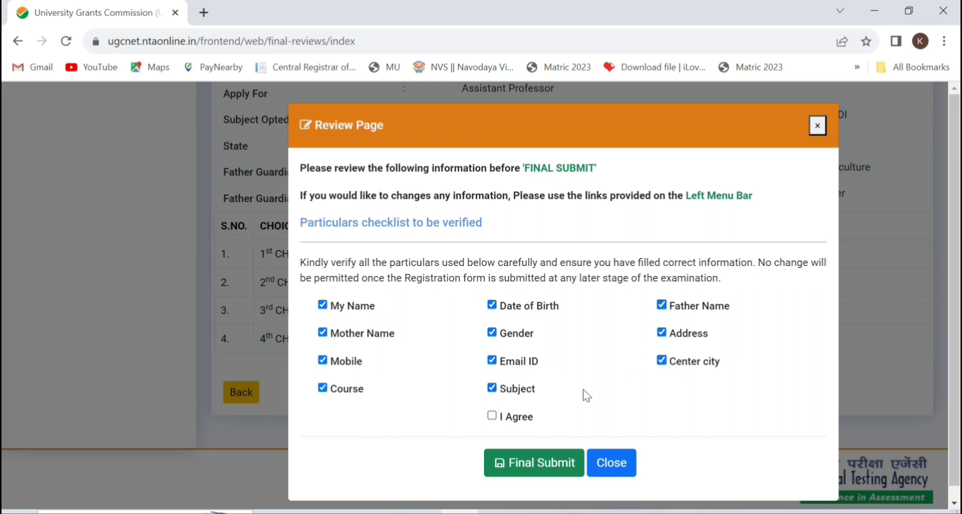
Accept I Agree and final-submit the application
click(492, 415)
click(549, 458)
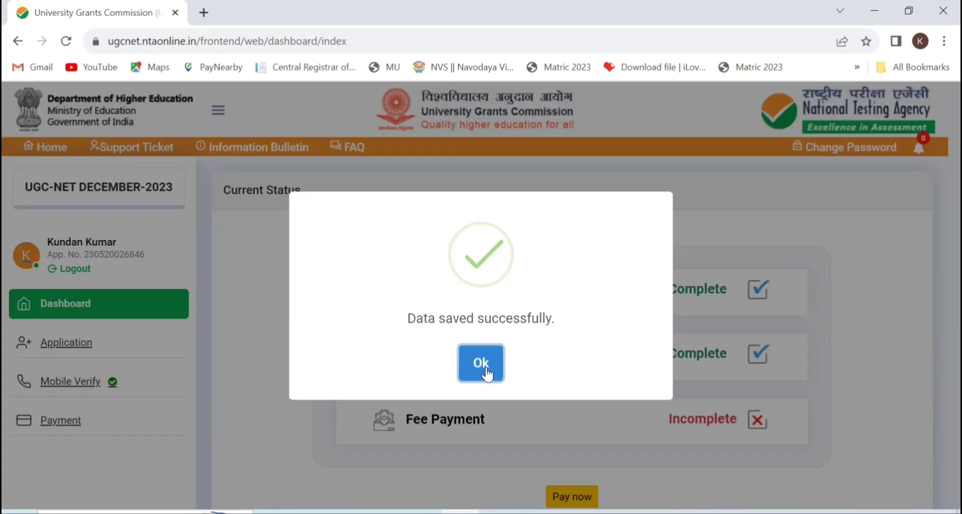
click(482, 366)
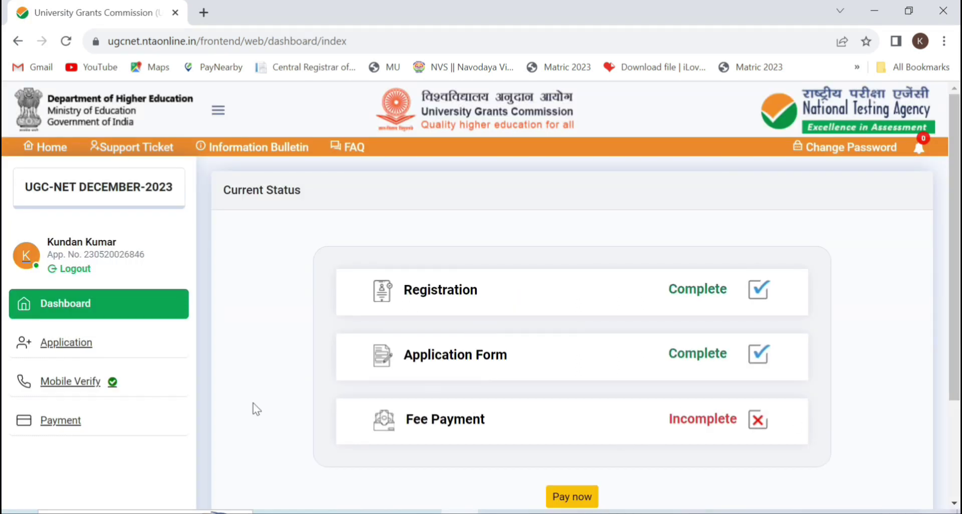
scroll(253, 403, down, 1)
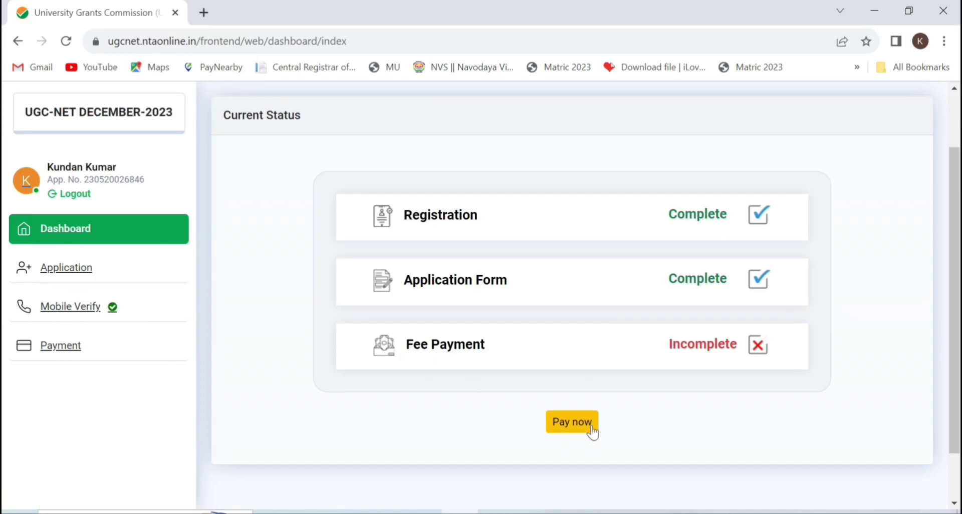
Pay the 600.00 fee through SBI Epay, confirming the payment details
click(564, 425)
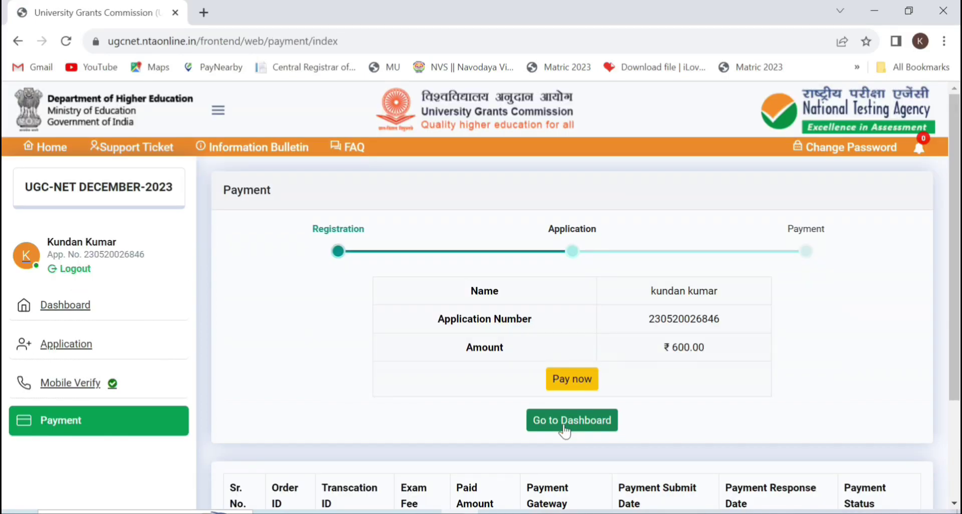
scroll(521, 383, down, 4)
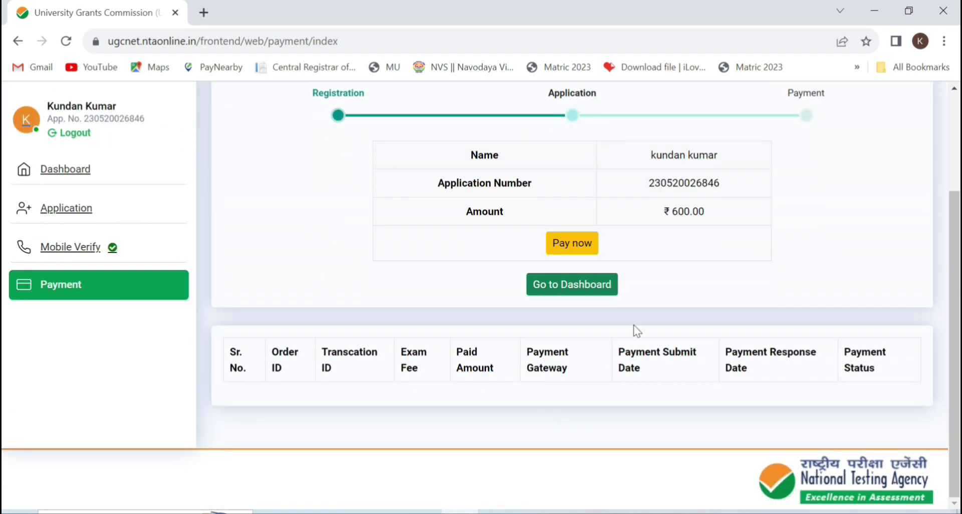
click(573, 244)
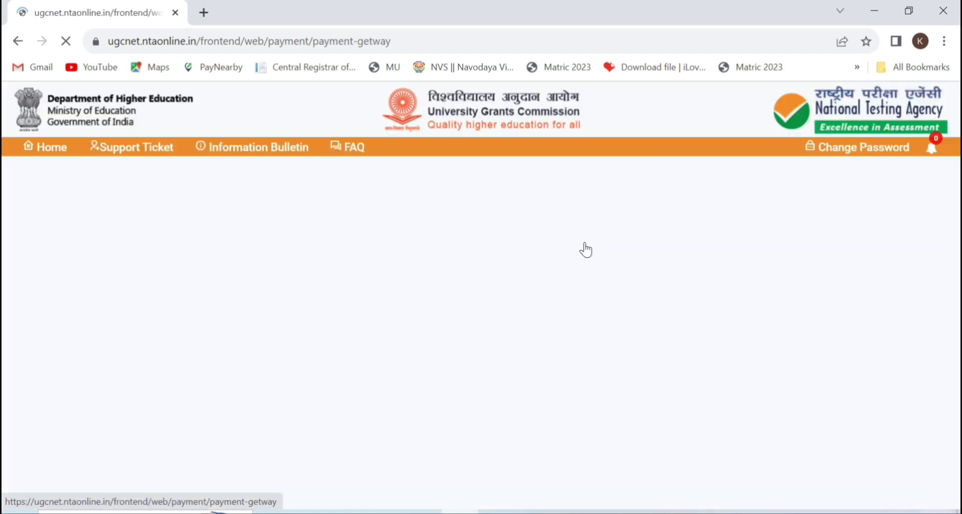
scroll(582, 250, down, 2)
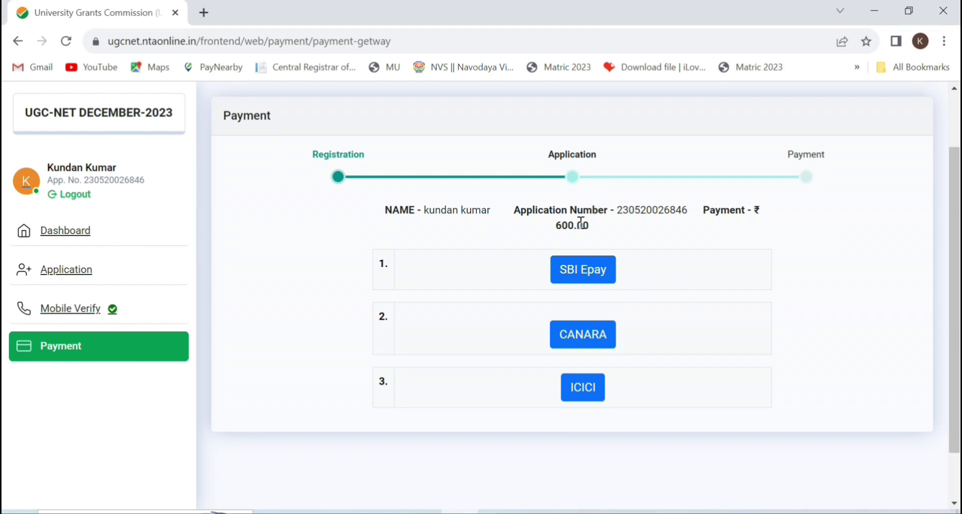
click(579, 270)
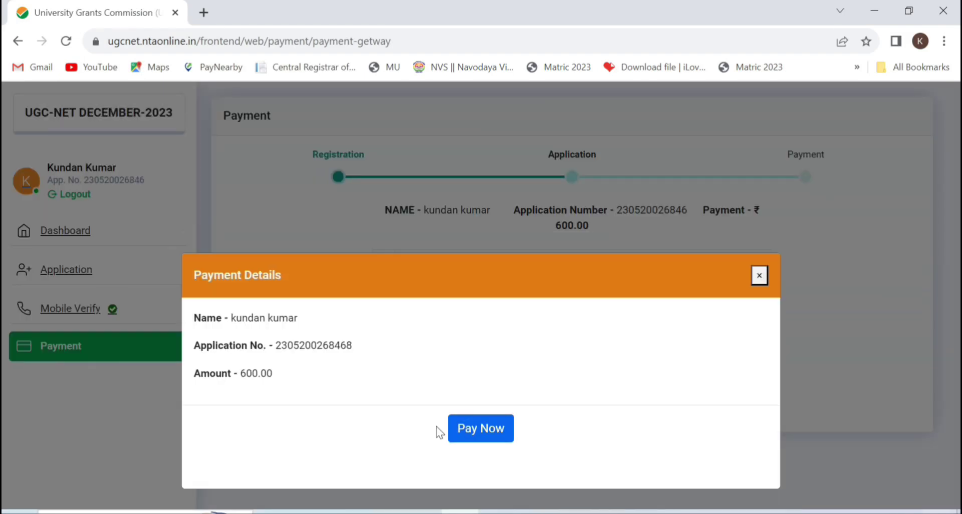
click(465, 434)
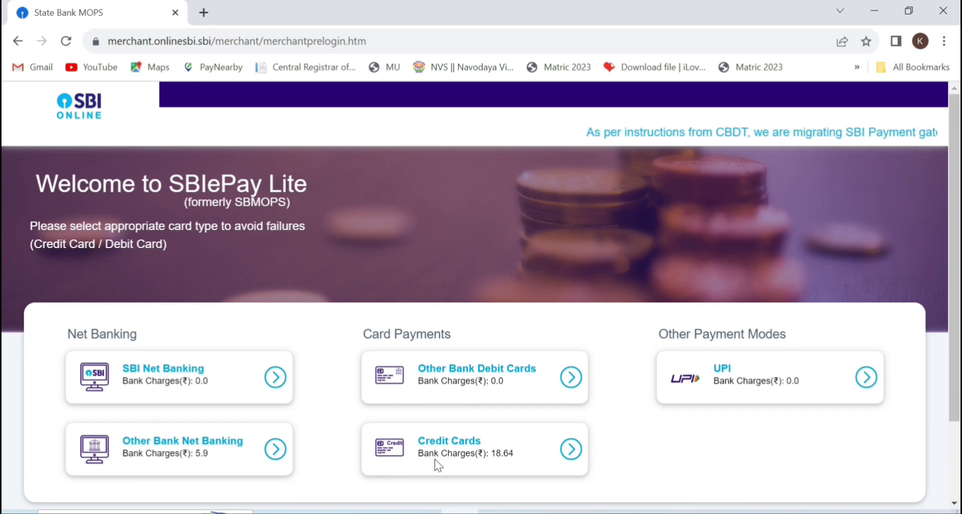
Choose UPI and generate the QR code for the Rs 600.00 fee
click(771, 390)
scroll(573, 359, down, 3)
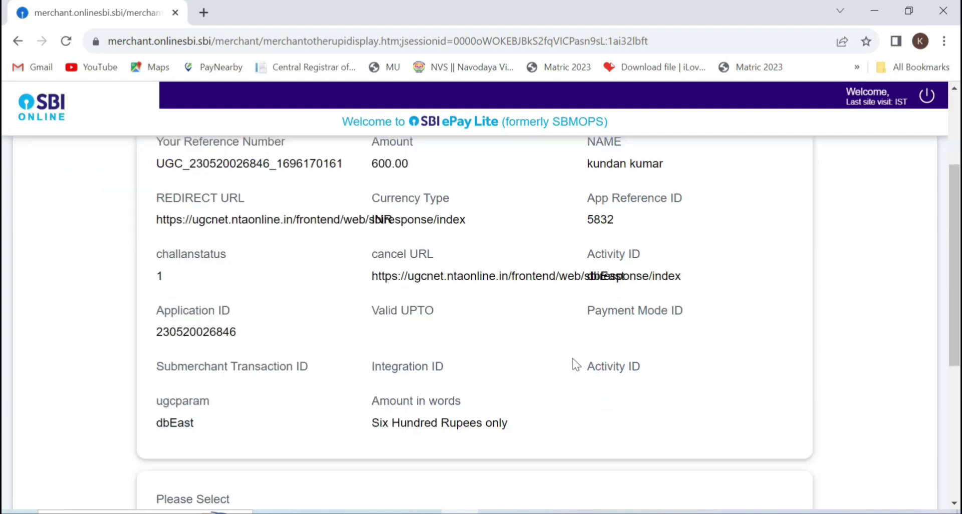
scroll(573, 358, down, 5)
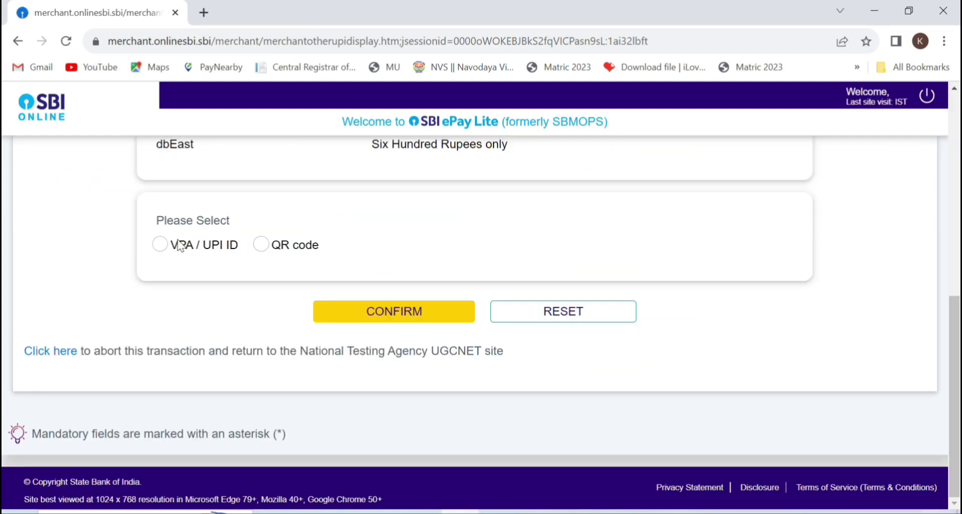
click(263, 245)
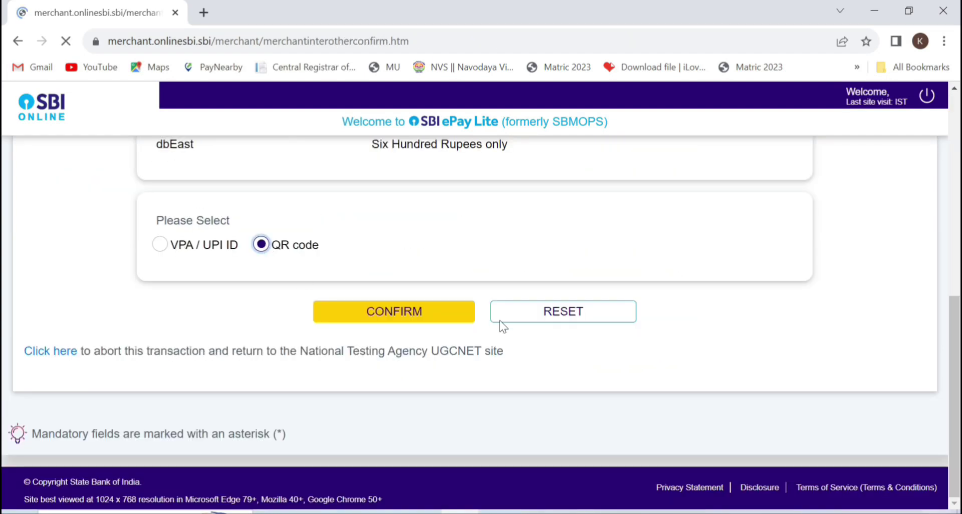
scroll(450, 240, down, 3)
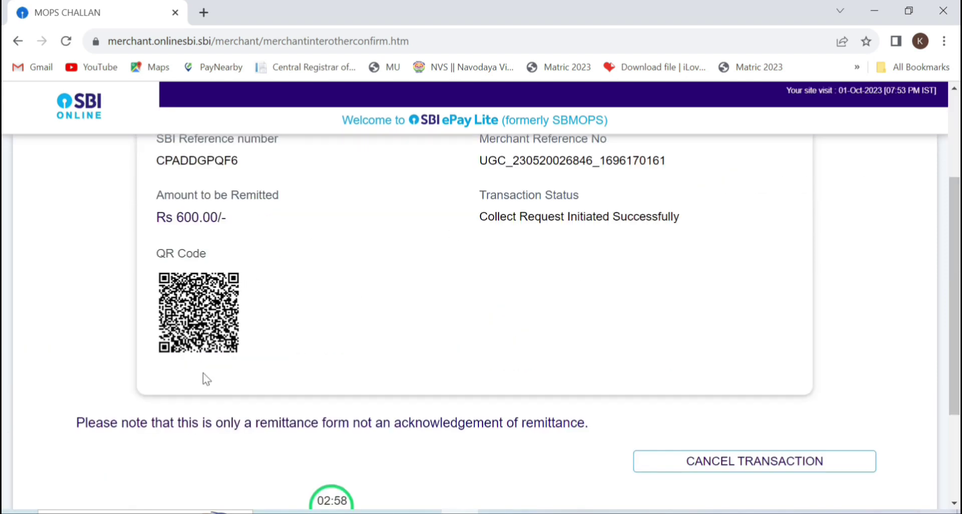
scroll(507, 404, down, 3)
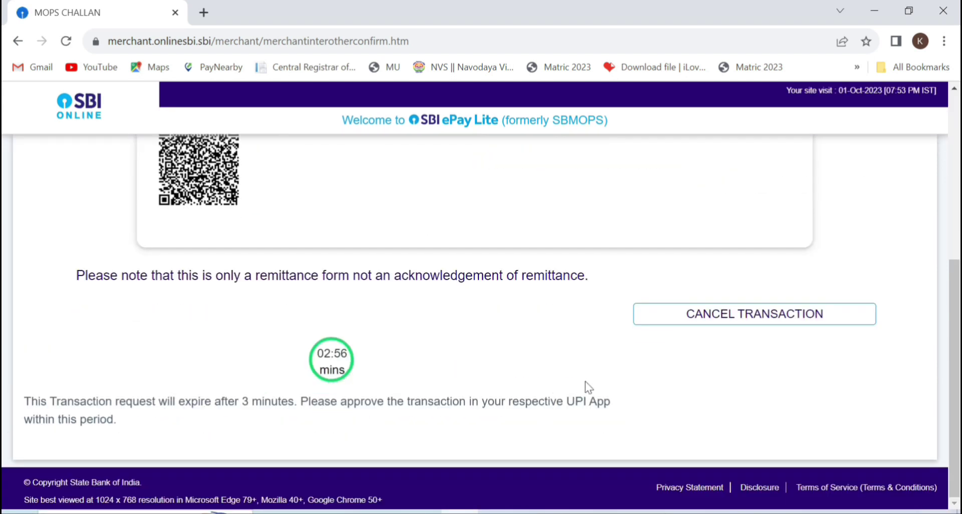